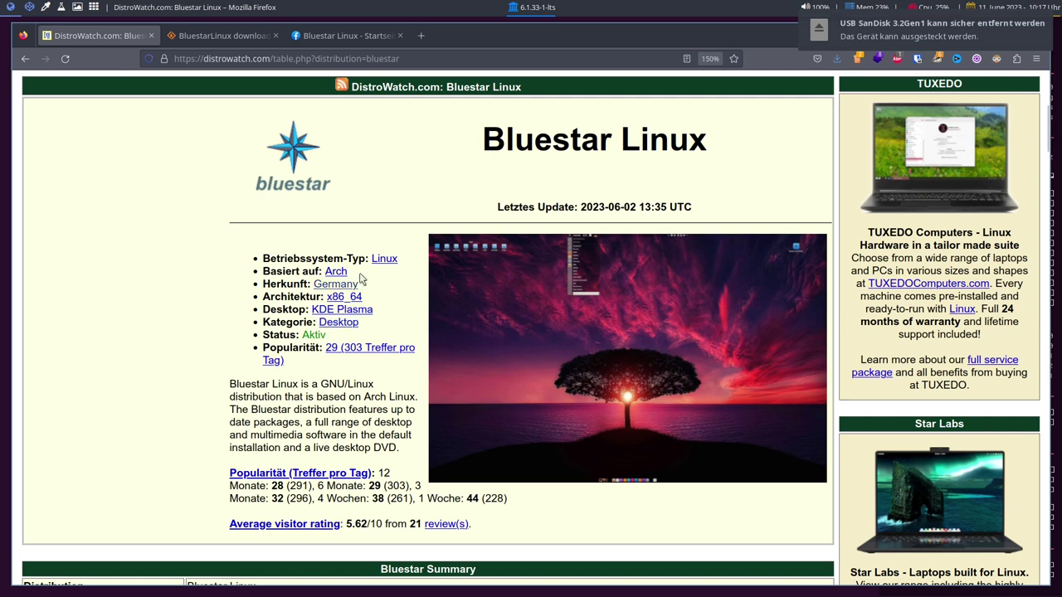
Scroll the DistroWatch Bluestar Linux page down to its Summary table with homepage and mirror links
{"action": "left_click", "coordinate": [320, 312]}
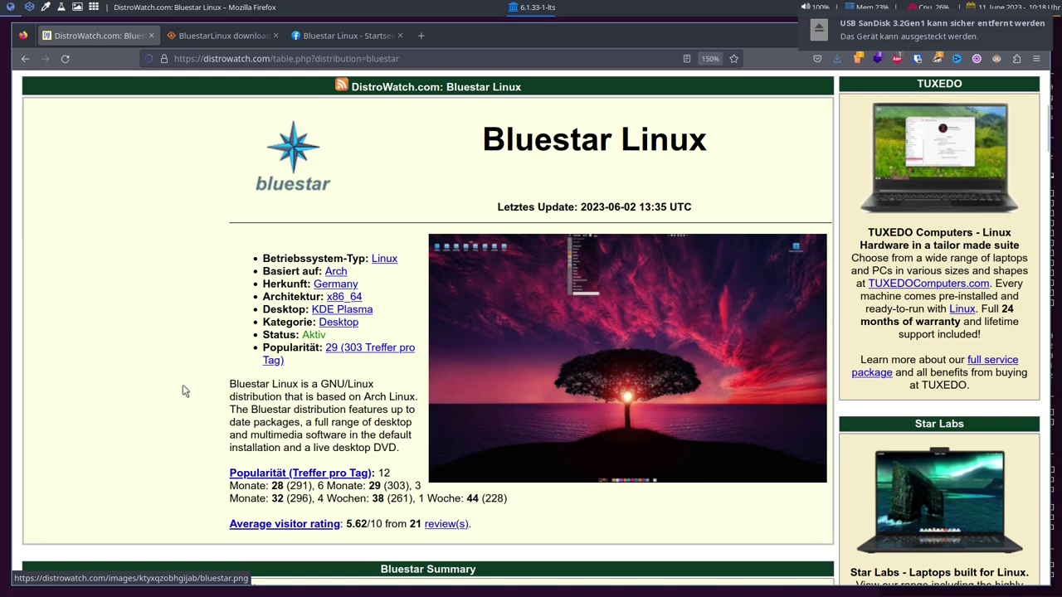
{"action": "scroll", "coordinate": [191, 386], "scroll_direction": "down", "scroll_amount": 4}
{"action": "scroll", "coordinate": [191, 386], "scroll_direction": "up", "scroll_amount": 4}
{"action": "scroll", "coordinate": [190, 386], "scroll_direction": "down", "scroll_amount": 3}
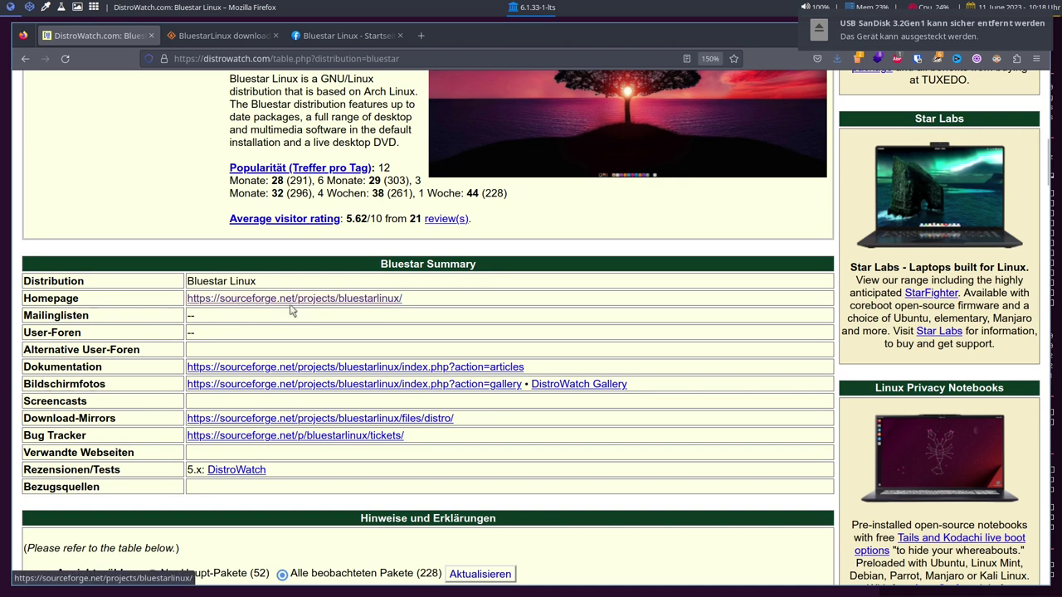
On the SourceForge tab zoomed to 140%, review the second maintainer's profile, then close it
{"action": "left_click", "coordinate": [229, 35]}
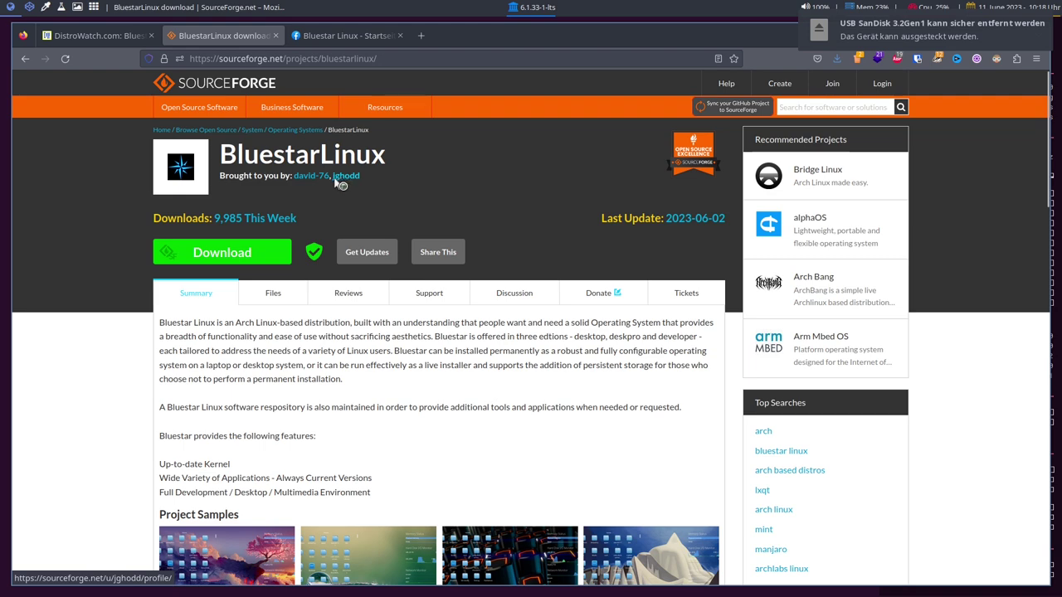
{"action": "key", "text": "ctrl+plus"}
{"action": "key", "text": "ctrl+plus"}
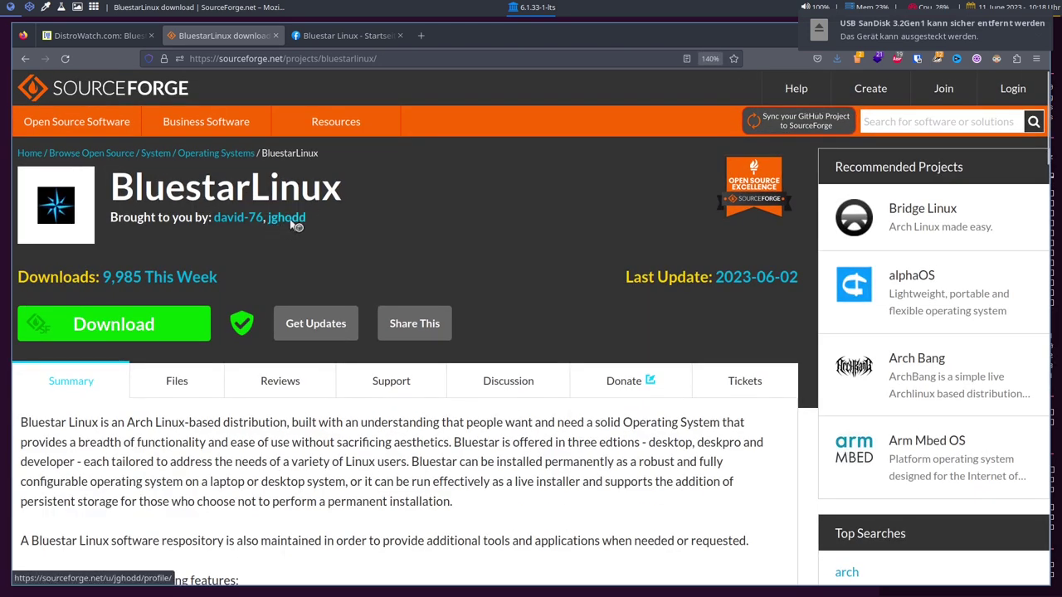
{"action": "middle_click", "coordinate": [294, 220]}
{"action": "left_click", "coordinate": [331, 35]}
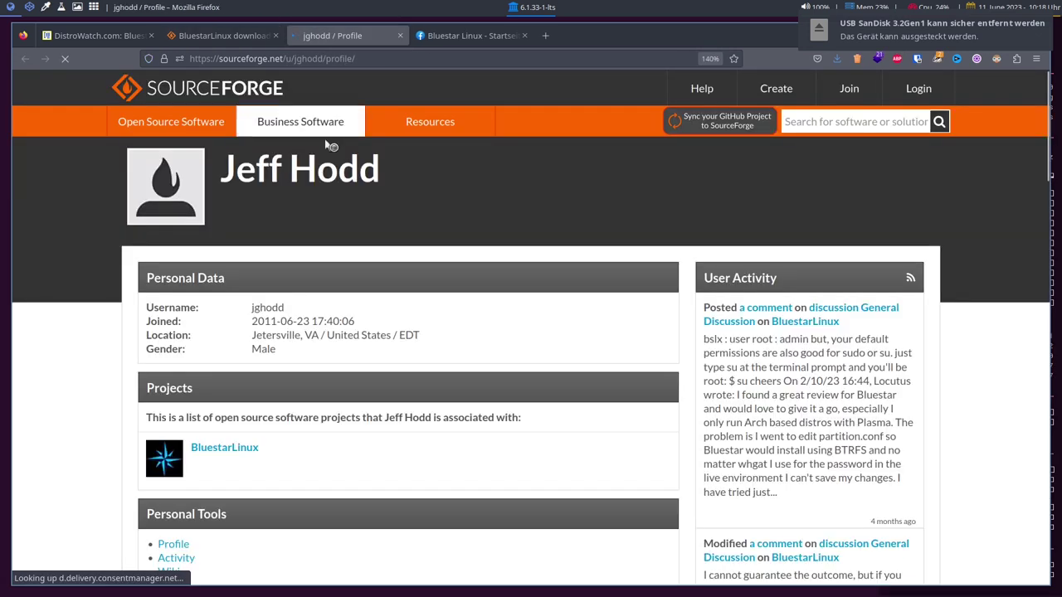
{"action": "left_click_drag", "start_coordinate": [219, 171], "coordinate": [387, 163]}
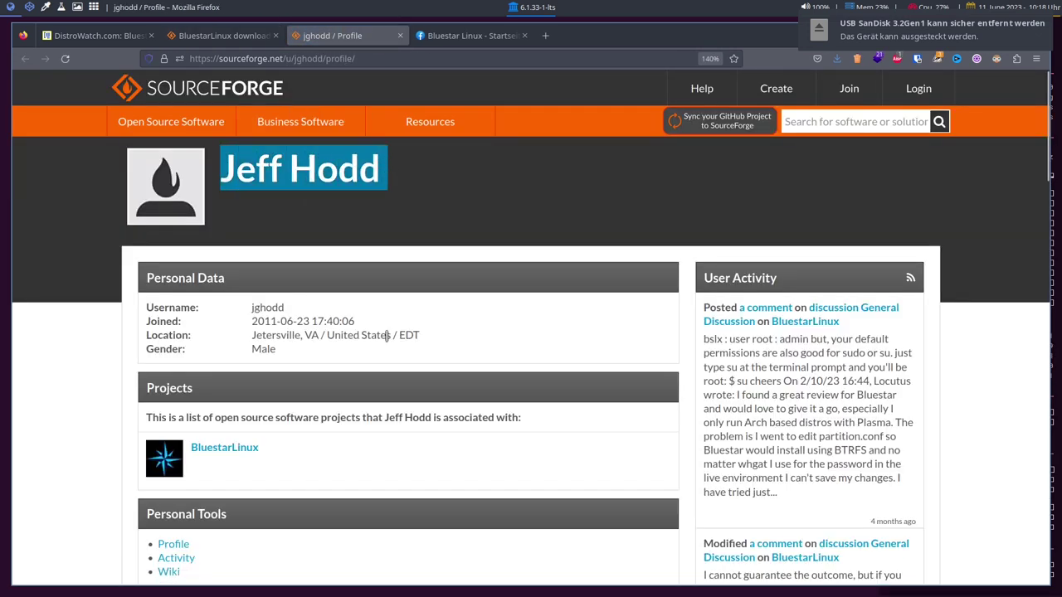
{"action": "left_click_drag", "start_coordinate": [256, 334], "coordinate": [379, 330]}
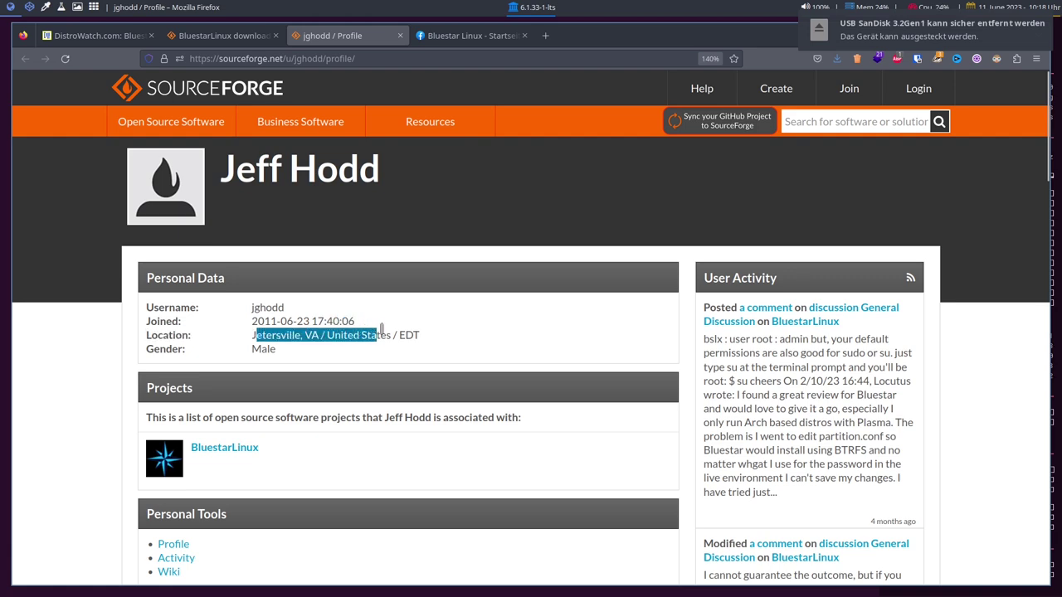
{"action": "left_click", "coordinate": [380, 332]}
{"action": "left_click", "coordinate": [400, 35]}
Review the other maintainer's profile, close it, and zoom the project page back to 110%
{"action": "left_click", "coordinate": [218, 35]}
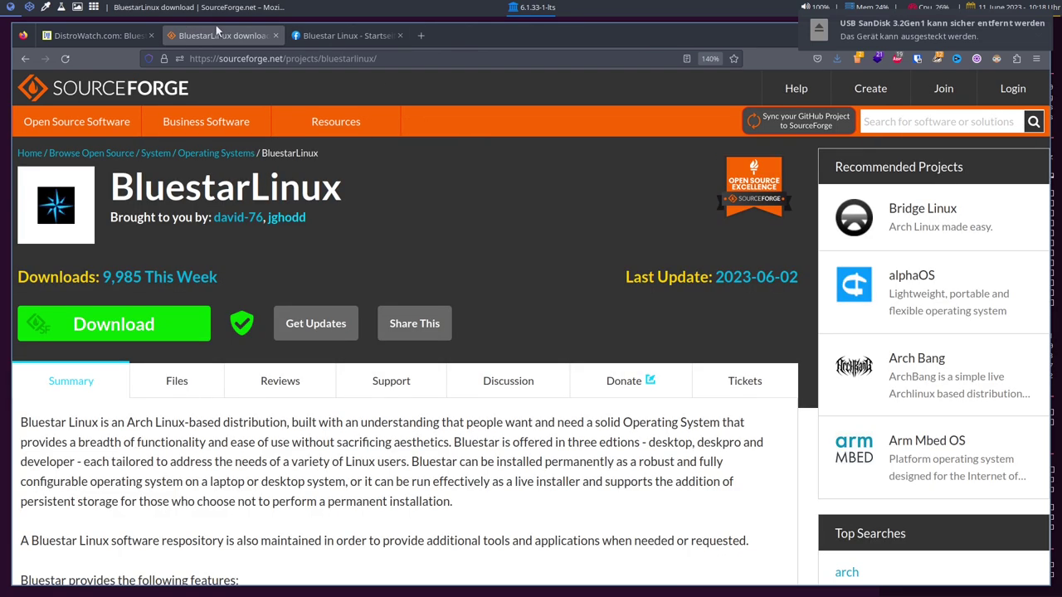
{"action": "left_click", "coordinate": [238, 216]}
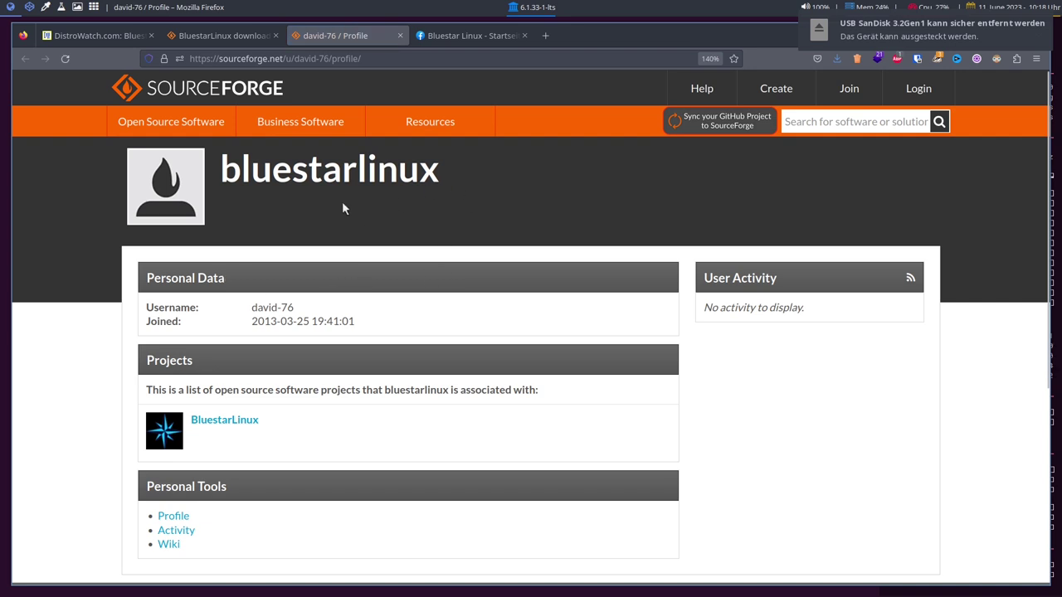
{"action": "left_click_drag", "start_coordinate": [241, 173], "coordinate": [415, 177]}
{"action": "left_click", "coordinate": [415, 176]}
{"action": "triple_click", "coordinate": [264, 317]}
{"action": "left_click", "coordinate": [272, 304]}
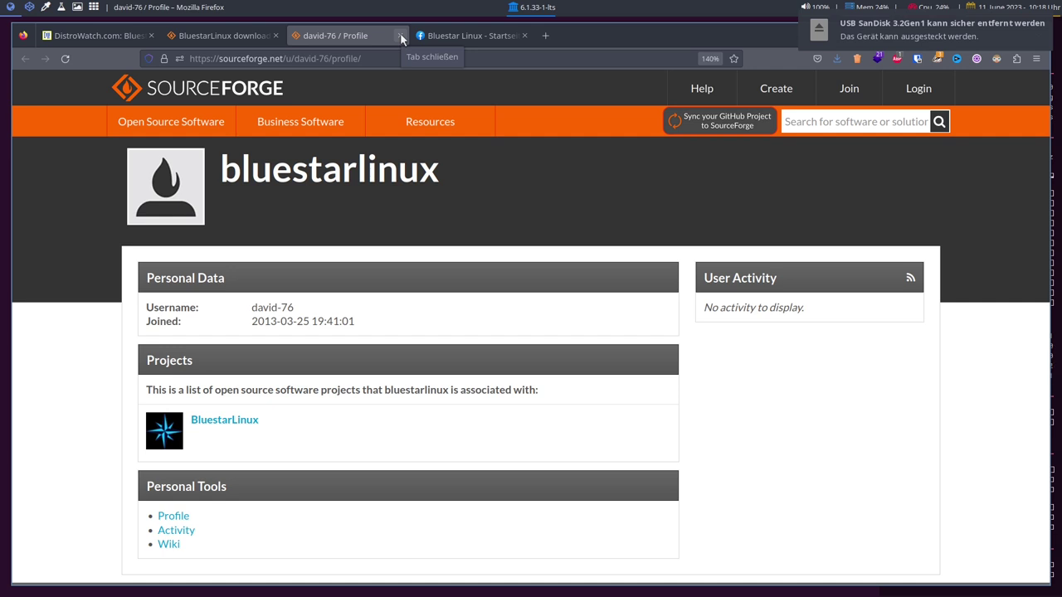
{"action": "left_click", "coordinate": [400, 36]}
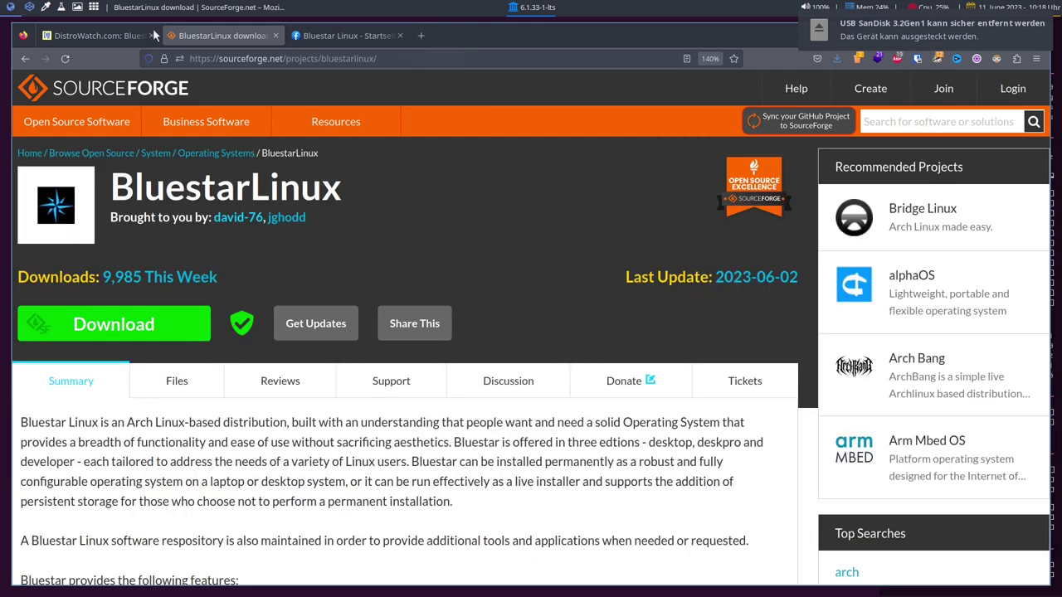
{"action": "key", "text": "ctrl+minus"}
{"action": "key", "text": "ctrl+minus"}
{"action": "key", "text": "ctrl+minus"}
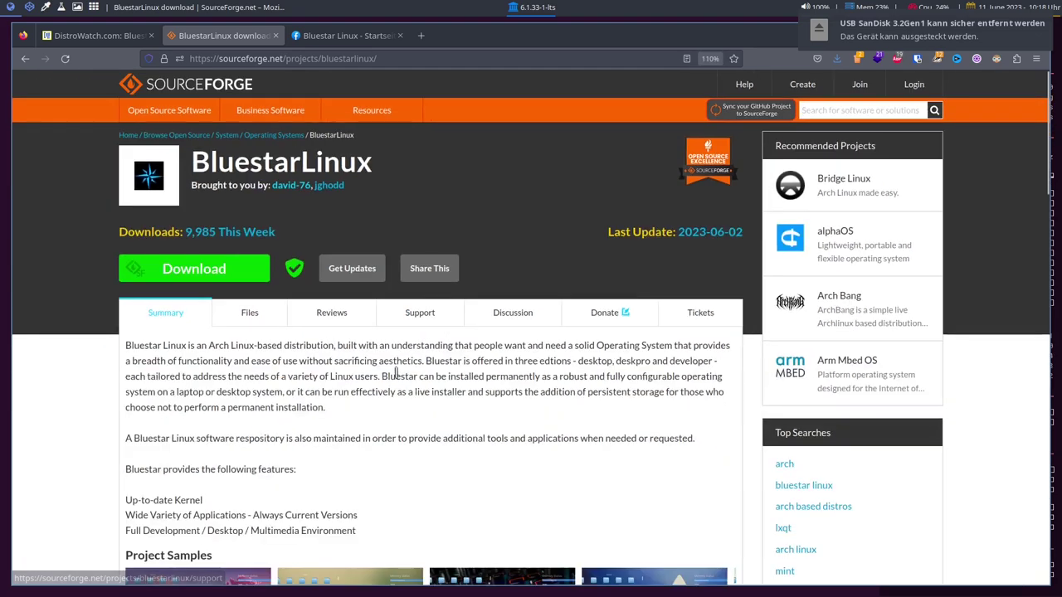
Page through the Project Samples screenshots in the lightbox, then switch to the Bluestar Linux Facebook tab
{"action": "scroll", "coordinate": [398, 374], "scroll_direction": "down", "scroll_amount": 5}
{"action": "left_click", "coordinate": [222, 396]}
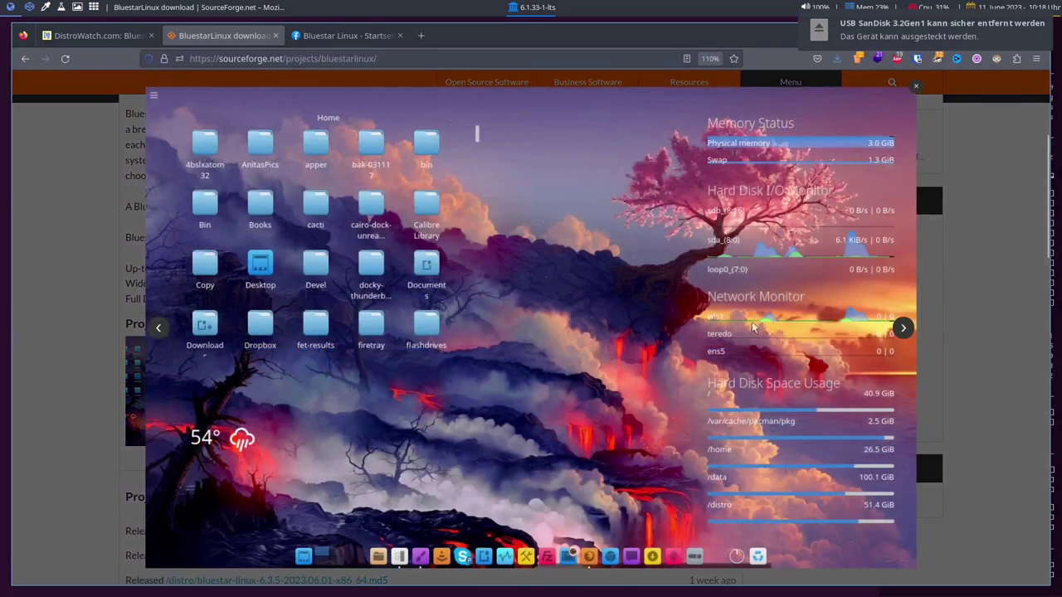
{"action": "left_click", "coordinate": [903, 328]}
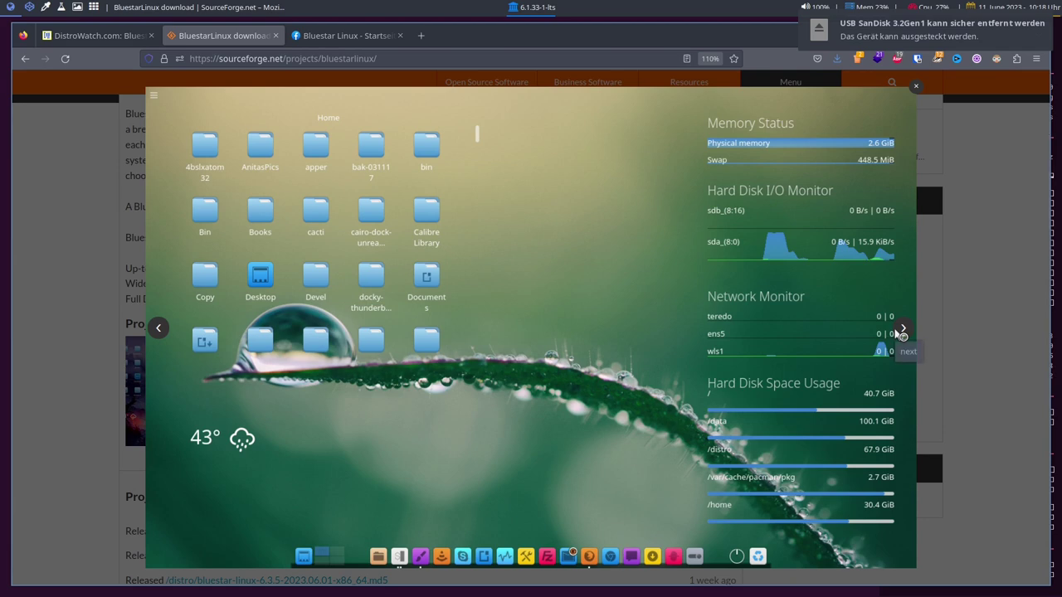
{"action": "left_click", "coordinate": [903, 331]}
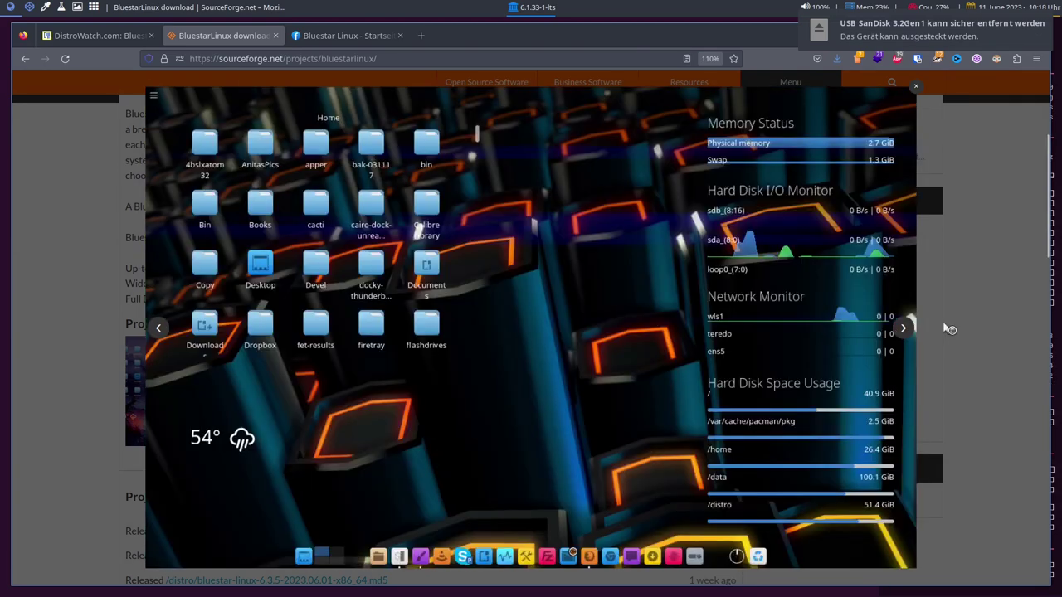
{"action": "left_click", "coordinate": [974, 333]}
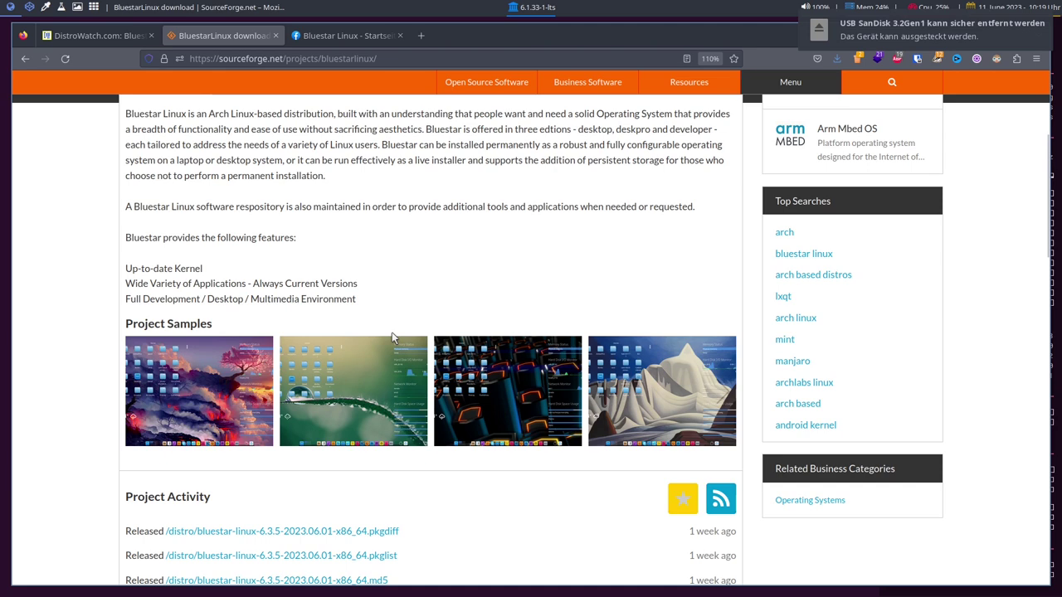
{"action": "scroll", "coordinate": [394, 335], "scroll_direction": "down", "scroll_amount": 5}
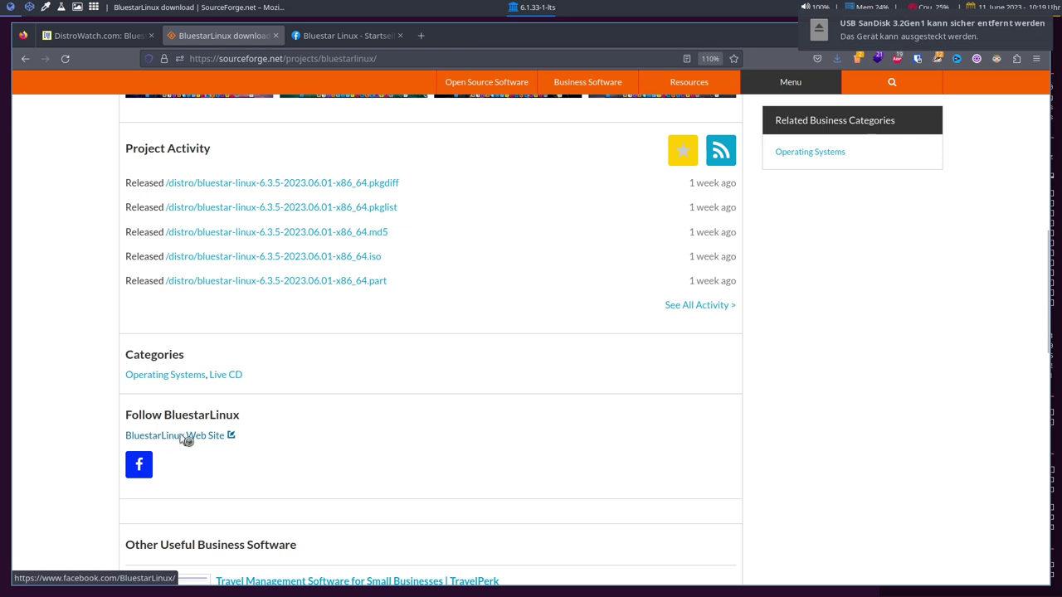
{"action": "left_click", "coordinate": [353, 34]}
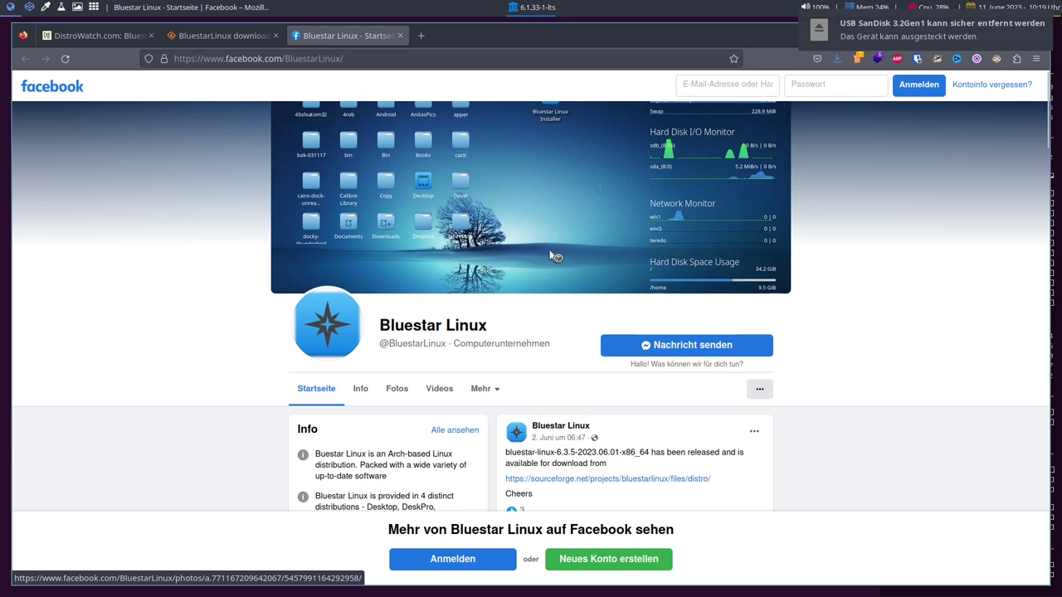
{"action": "scroll", "coordinate": [953, 336], "scroll_direction": "down", "scroll_amount": 3}
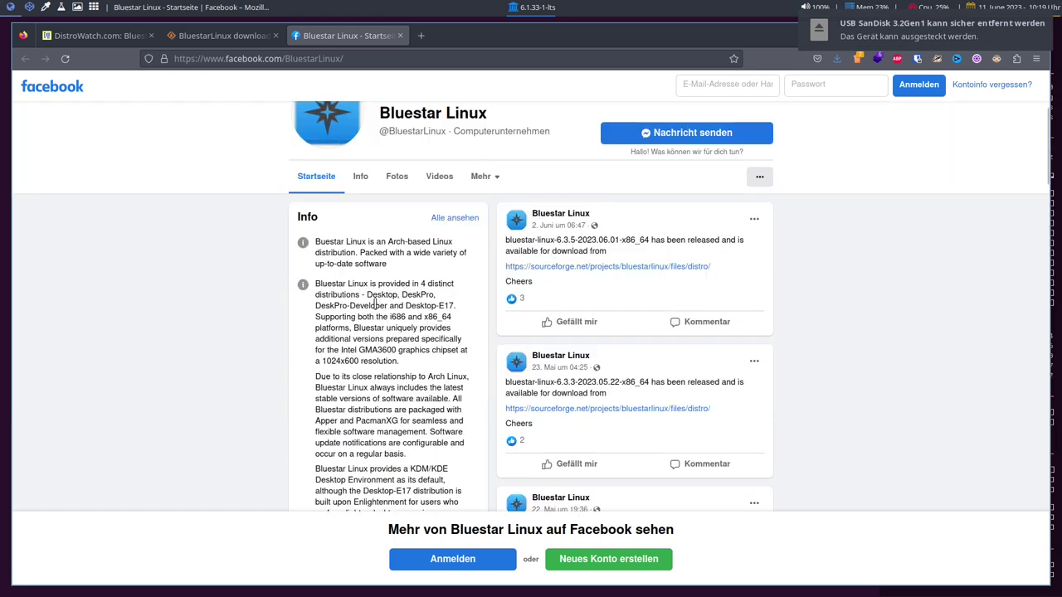
{"action": "scroll", "coordinate": [383, 282], "scroll_direction": "down", "scroll_amount": 2}
{"action": "scroll", "coordinate": [355, 252], "scroll_direction": "up", "scroll_amount": 2}
{"action": "scroll", "coordinate": [398, 303], "scroll_direction": "down", "scroll_amount": 3}
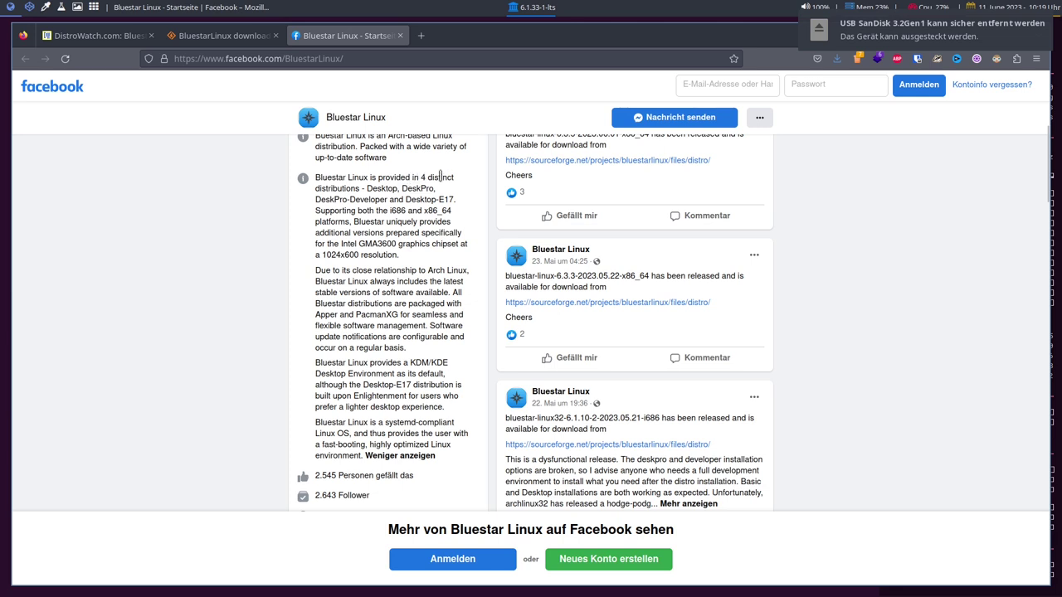
{"action": "double_click", "coordinate": [381, 190]}
{"action": "double_click", "coordinate": [408, 189]}
{"action": "left_click", "coordinate": [334, 200]}
{"action": "scroll", "coordinate": [423, 335], "scroll_direction": "down", "scroll_amount": 2}
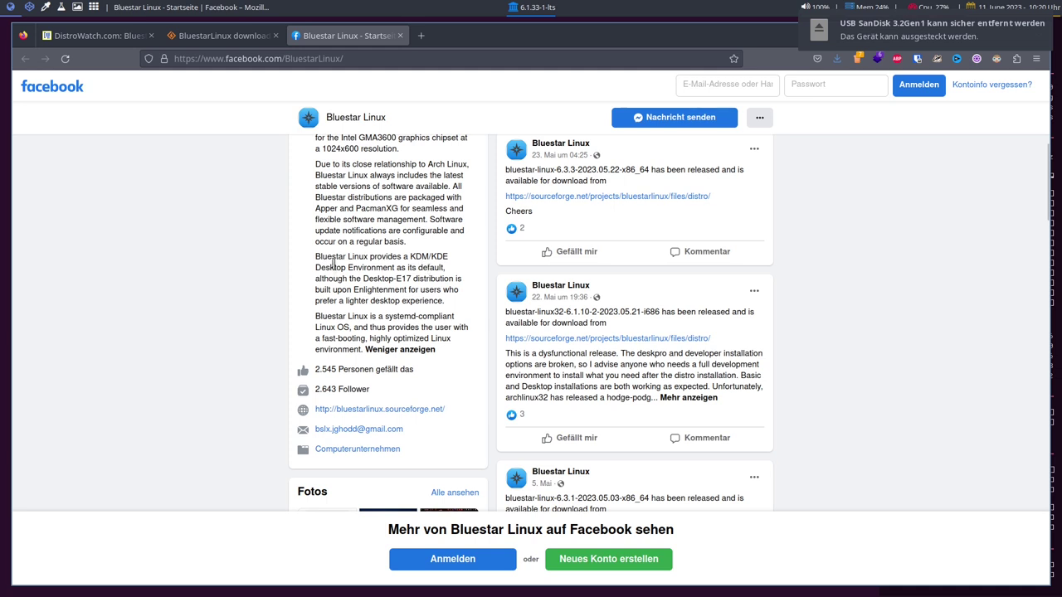
{"action": "double_click", "coordinate": [422, 257]}
{"action": "left_click", "coordinate": [395, 280]}
{"action": "double_click", "coordinate": [419, 260]}
{"action": "left_click", "coordinate": [330, 292]}
{"action": "scroll", "coordinate": [365, 348], "scroll_direction": "up", "scroll_amount": 3}
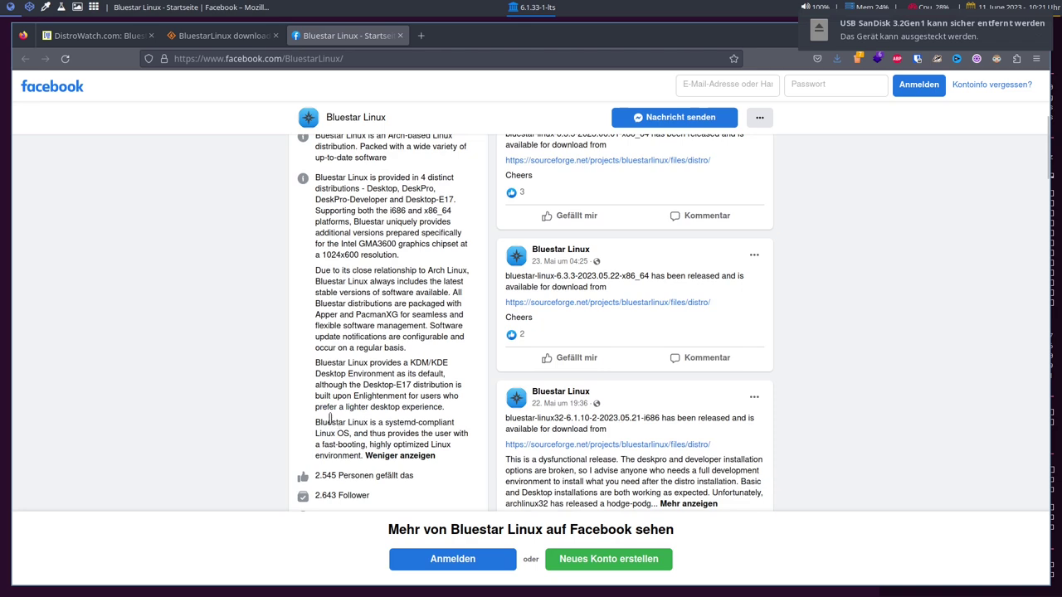
{"action": "scroll", "coordinate": [432, 433], "scroll_direction": "down", "scroll_amount": 3}
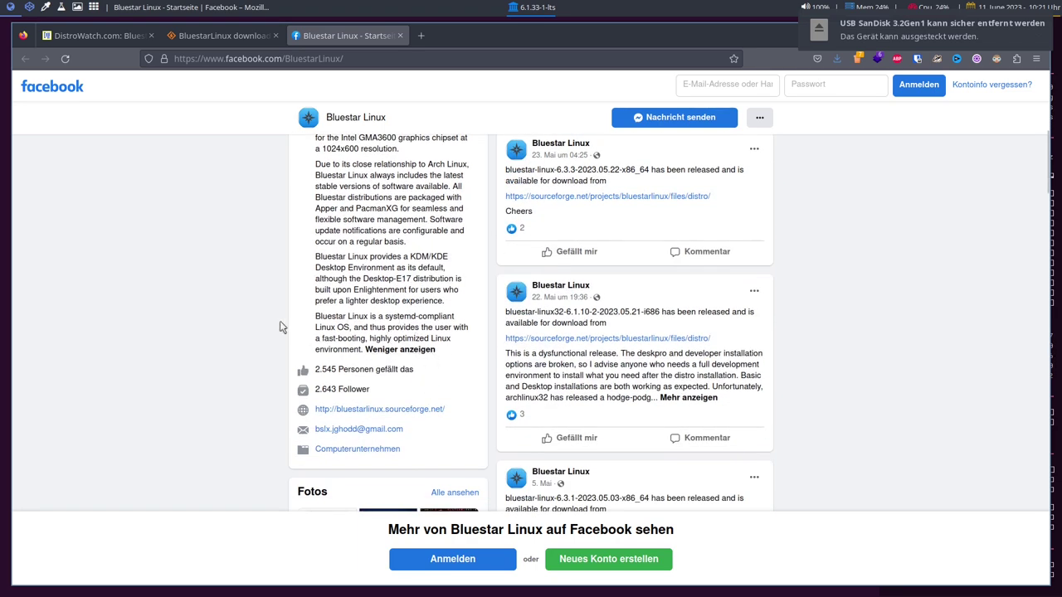
{"action": "scroll", "coordinate": [277, 327], "scroll_direction": "down", "scroll_amount": 6}
{"action": "scroll", "coordinate": [277, 328], "scroll_direction": "up", "scroll_amount": 3}
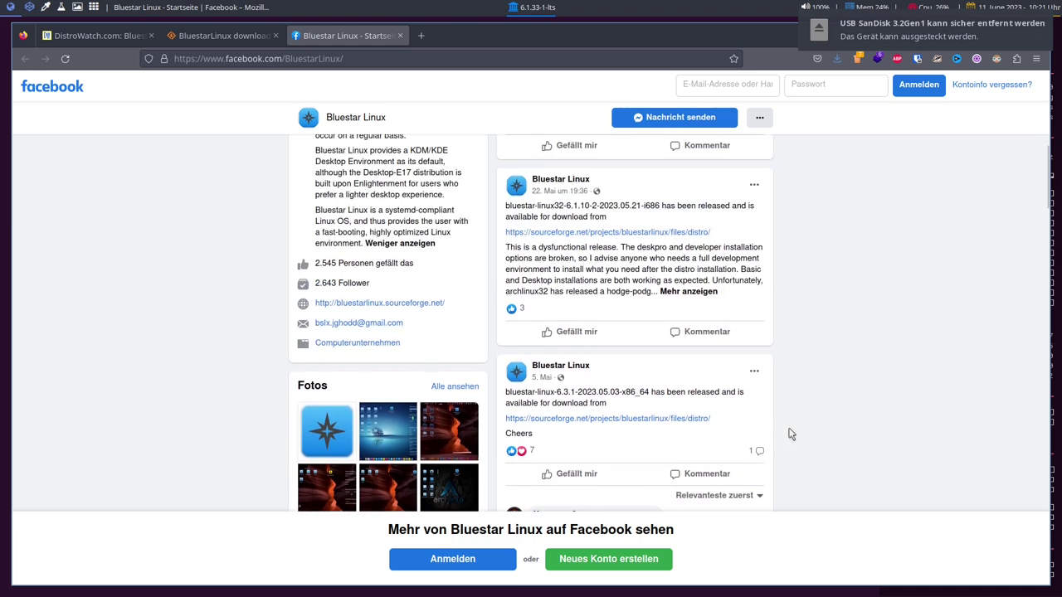
{"action": "scroll", "coordinate": [790, 434], "scroll_direction": "up", "scroll_amount": 5}
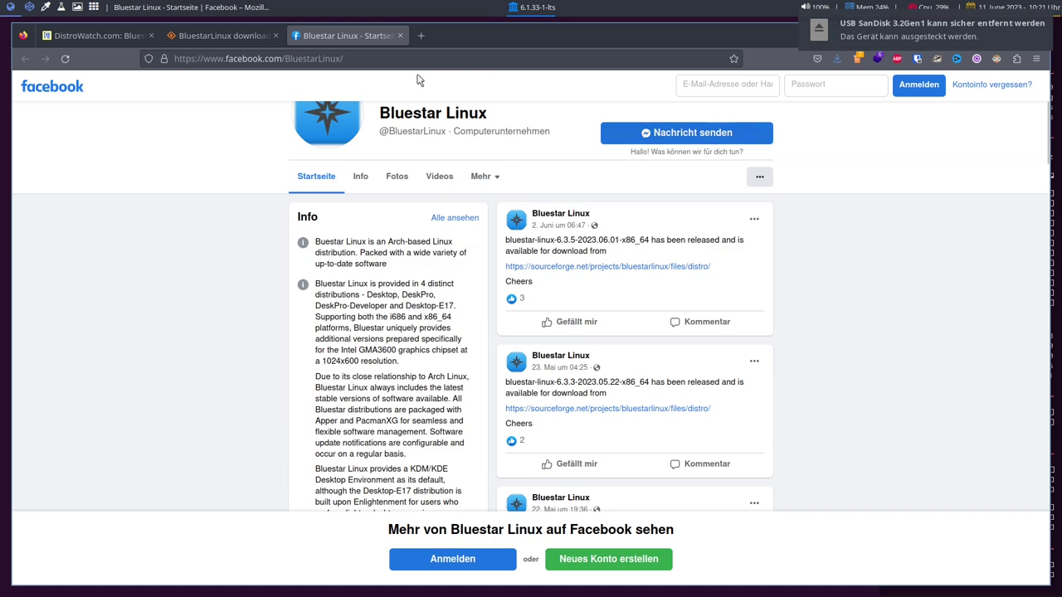
{"action": "left_click", "coordinate": [220, 35]}
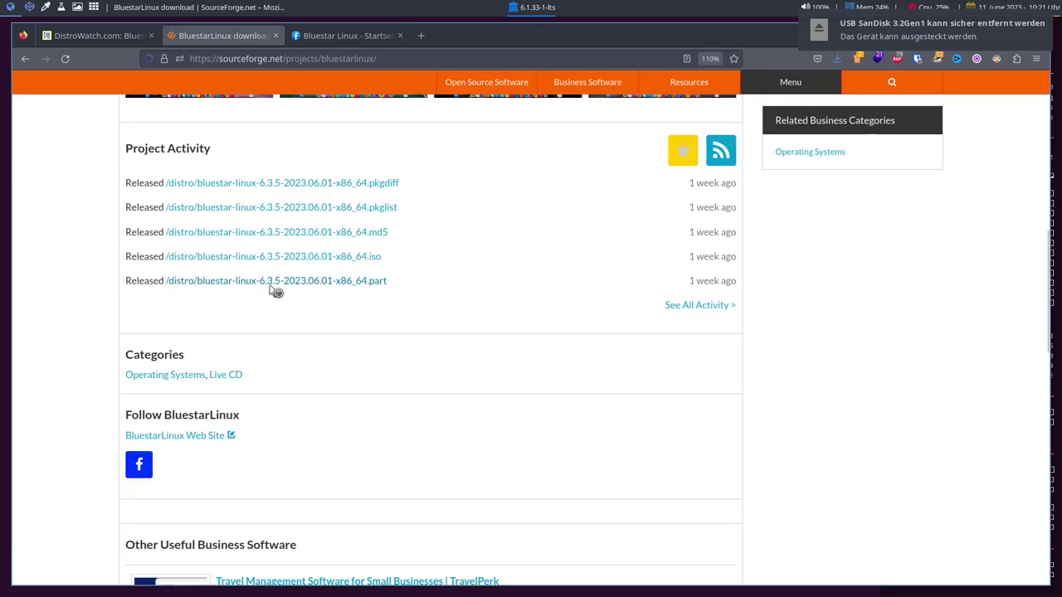
Open the BluestarLinux Files tab and scroll through its 16 folders, led by distro, extra and repo
{"action": "scroll", "coordinate": [272, 494], "scroll_direction": "up", "scroll_amount": 3}
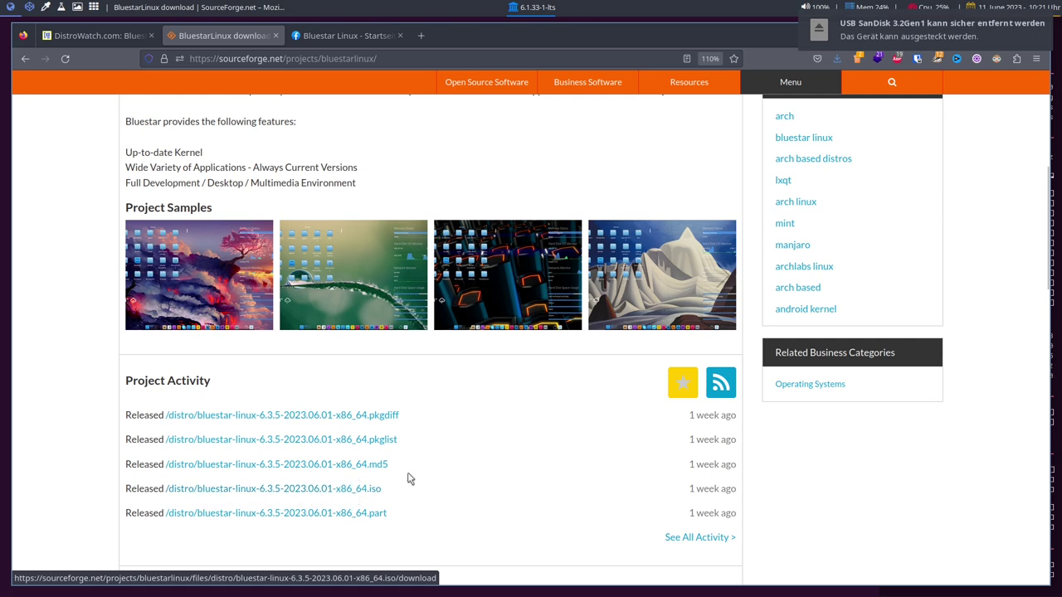
{"action": "scroll", "coordinate": [409, 479], "scroll_direction": "up", "scroll_amount": 5}
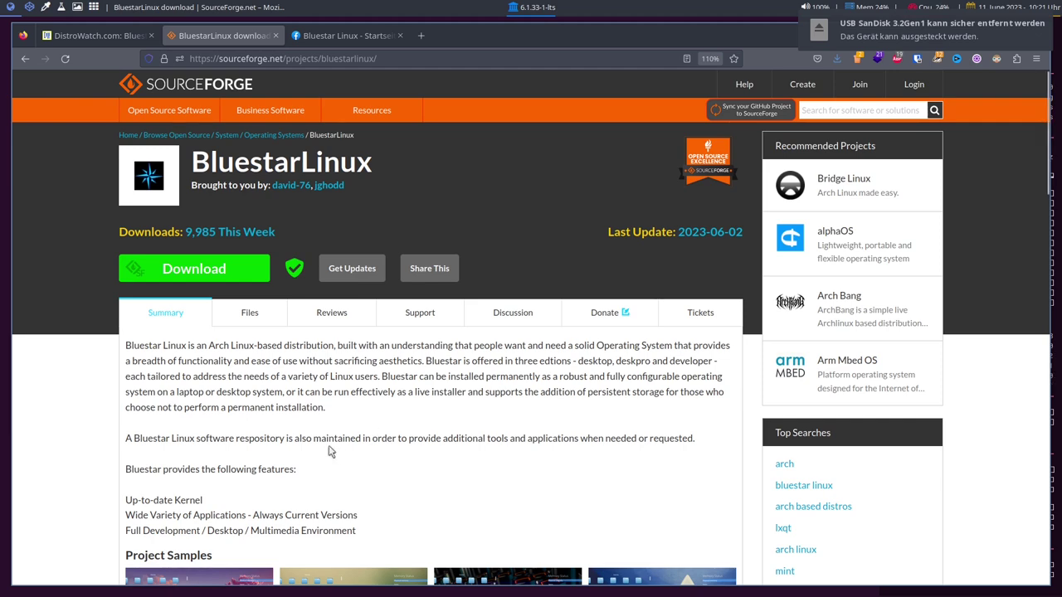
{"action": "scroll", "coordinate": [292, 406], "scroll_direction": "down", "scroll_amount": 2}
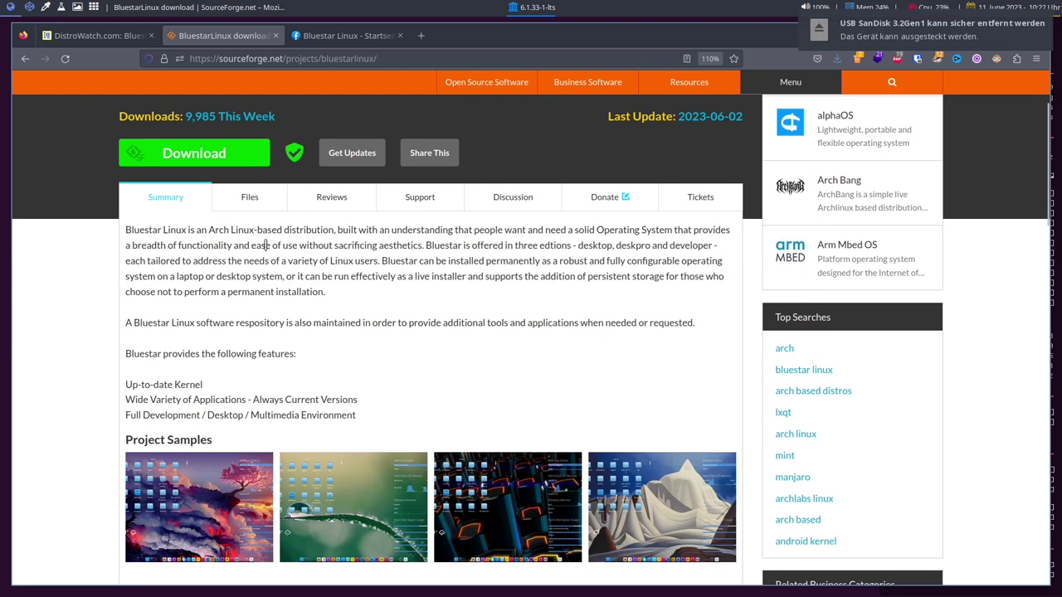
{"action": "left_click", "coordinate": [250, 202]}
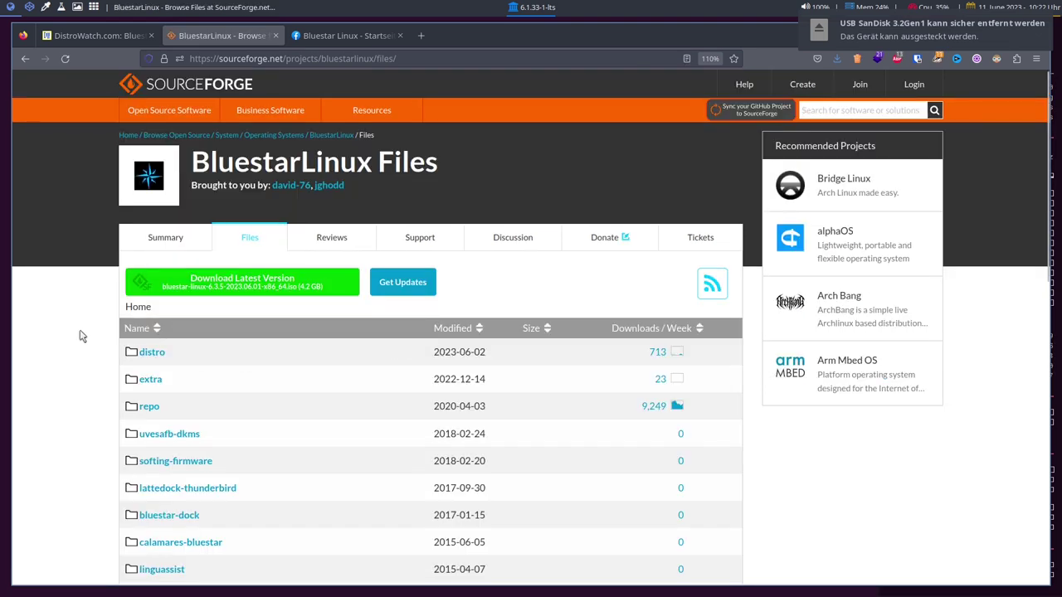
{"action": "scroll", "coordinate": [83, 335], "scroll_direction": "down", "scroll_amount": 3}
{"action": "scroll", "coordinate": [96, 335], "scroll_direction": "down", "scroll_amount": 3}
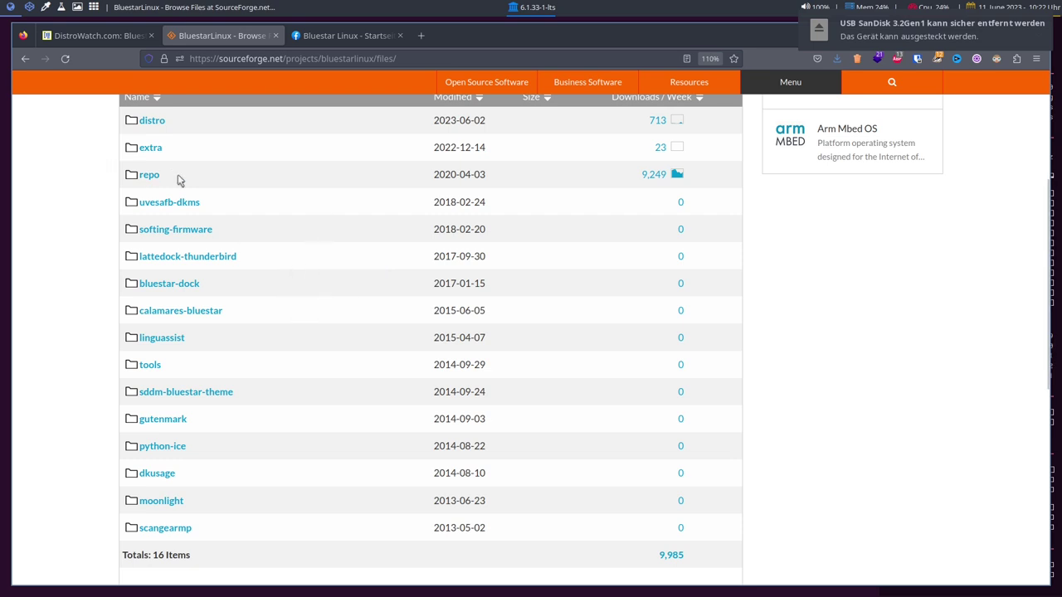
{"action": "scroll", "coordinate": [307, 297], "scroll_direction": "down", "scroll_amount": 5}
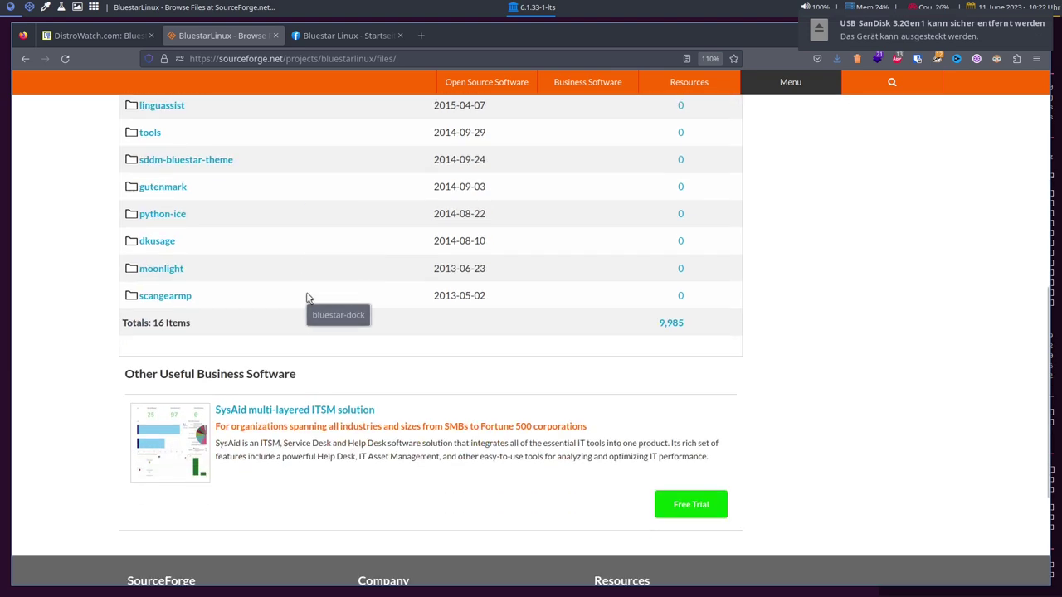
{"action": "scroll", "coordinate": [299, 282], "scroll_direction": "up", "scroll_amount": 10}
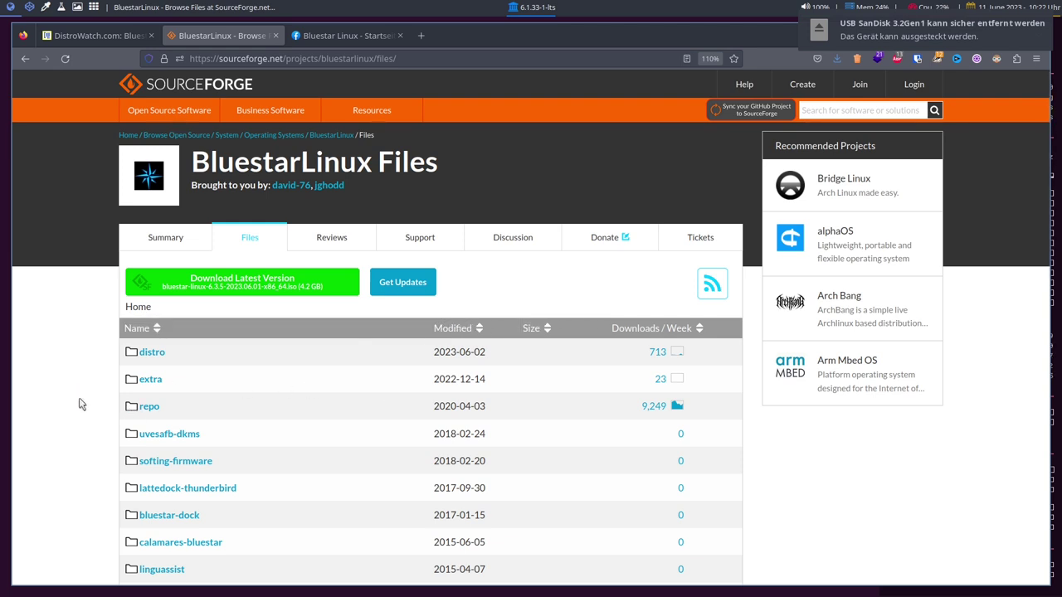
{"action": "scroll", "coordinate": [296, 479], "scroll_direction": "down", "scroll_amount": 3}
{"action": "scroll", "coordinate": [363, 410], "scroll_direction": "up", "scroll_amount": 3}
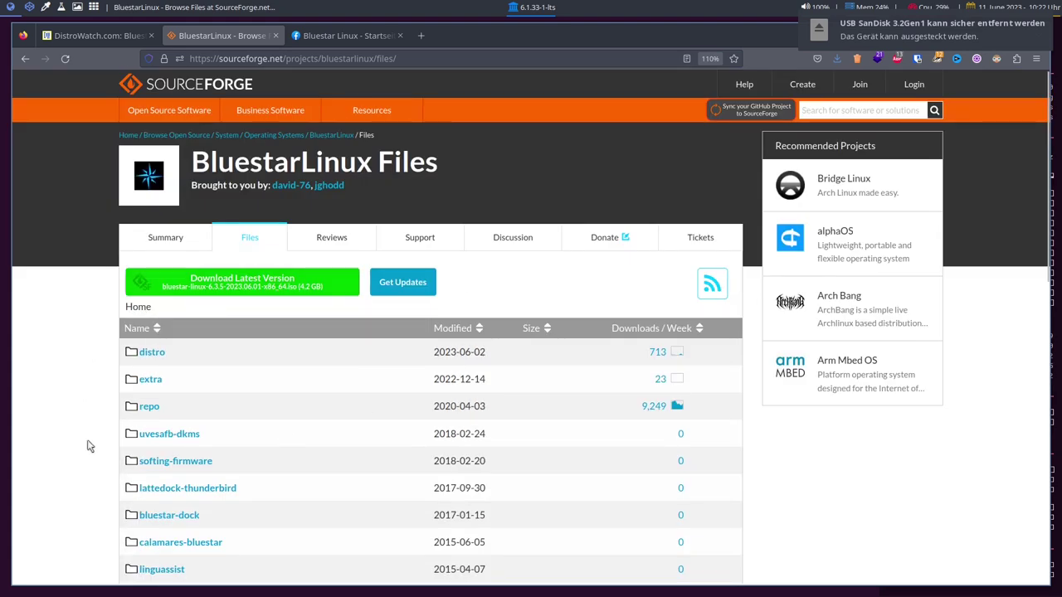
{"action": "scroll", "coordinate": [87, 417], "scroll_direction": "down", "scroll_amount": 1}
{"action": "scroll", "coordinate": [87, 417], "scroll_direction": "down", "scroll_amount": 1}
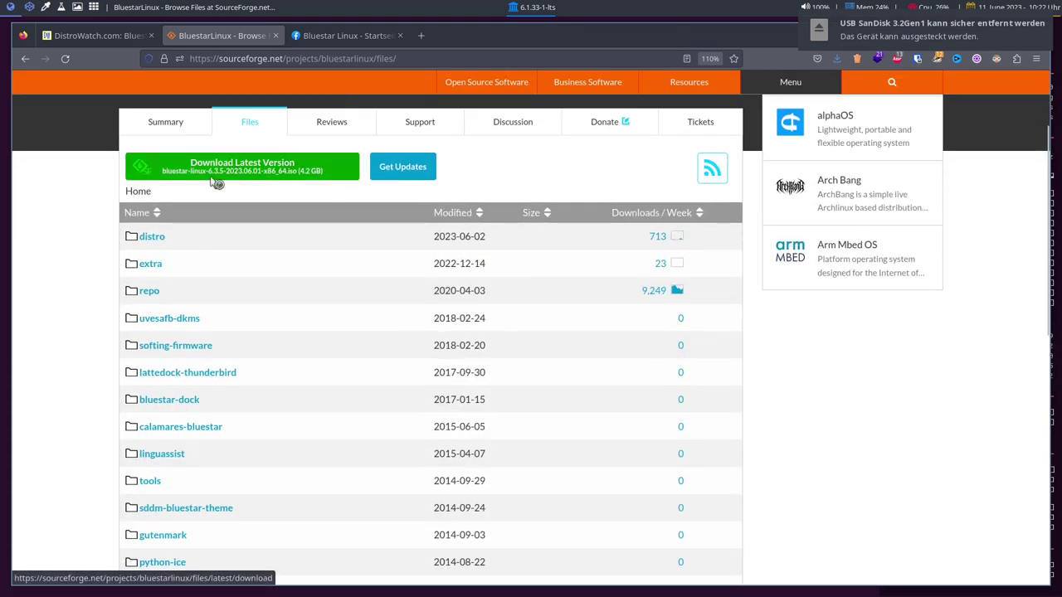
Download the latest BluestarLinux ISO from the NetCologne GmbH mirror
{"action": "left_click", "coordinate": [251, 176]}
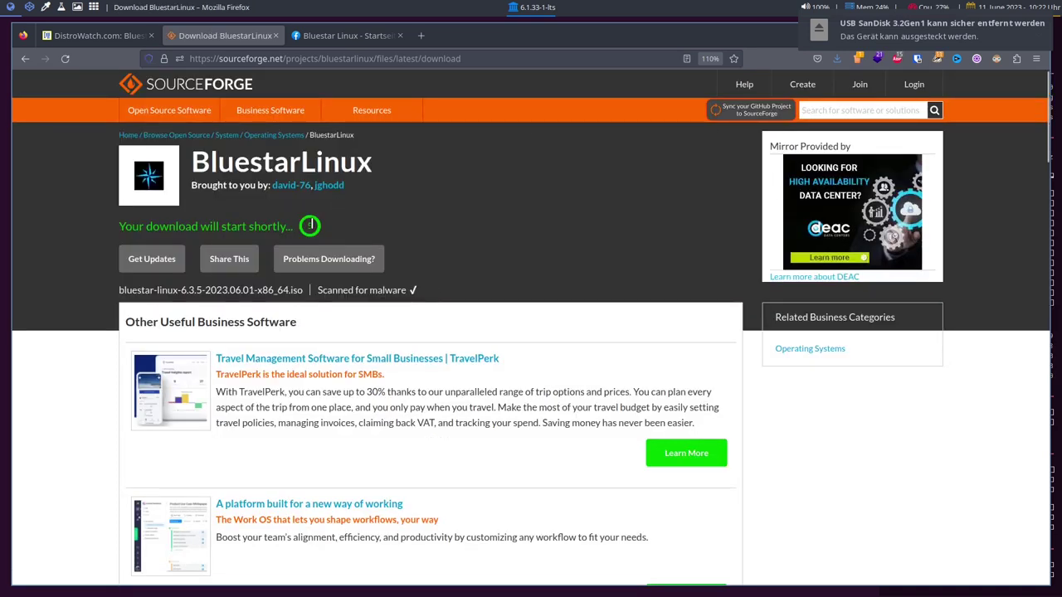
{"action": "left_click", "coordinate": [329, 258]}
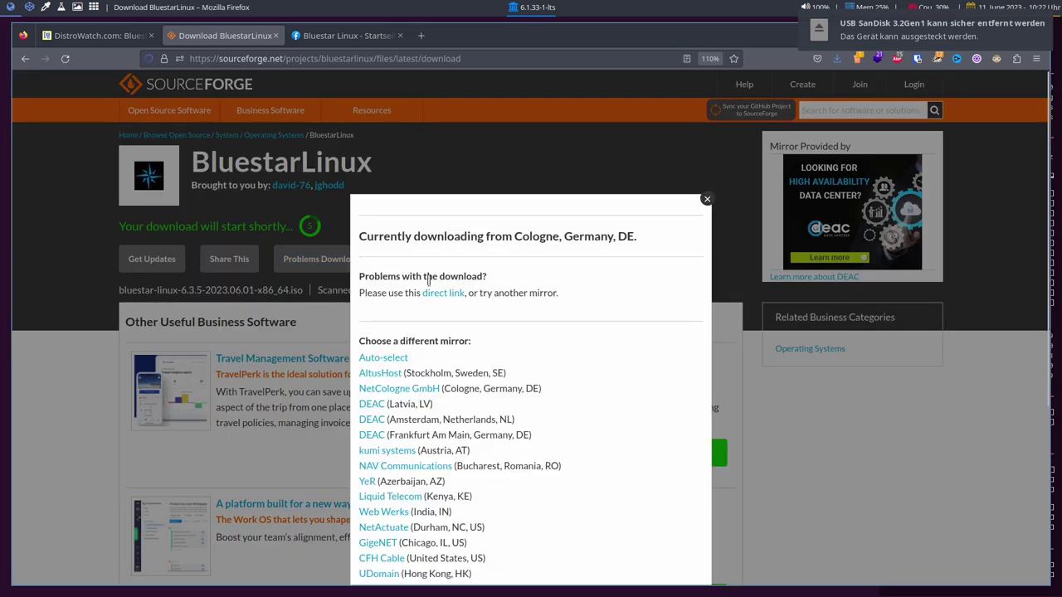
{"action": "left_click", "coordinate": [410, 323]}
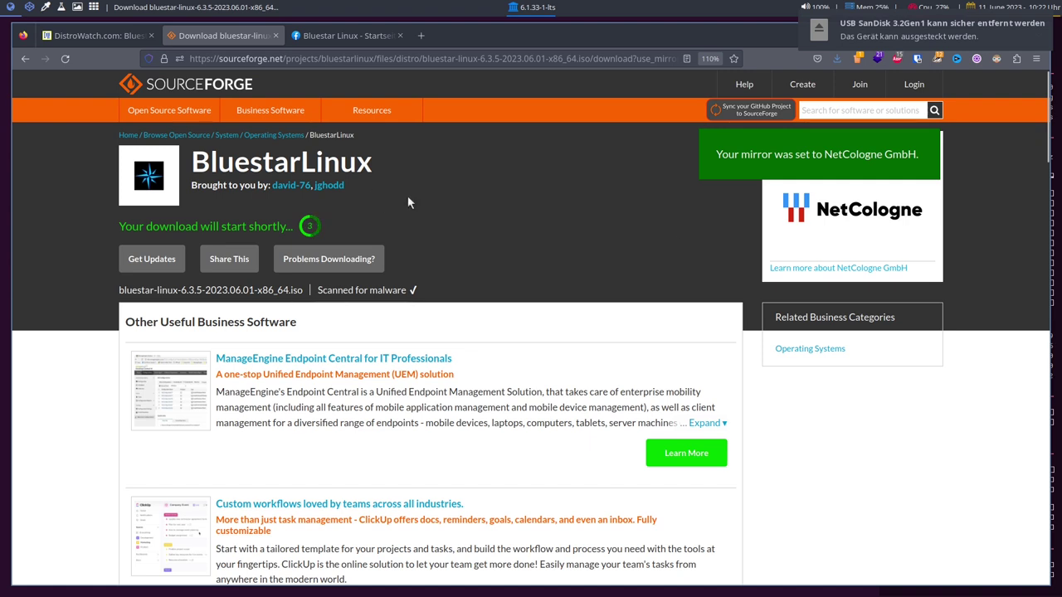
Cancel the duplicate (1).iso download in Firefox, then bring up the Dokumente folder in the file manager
{"action": "left_click", "coordinate": [837, 59]}
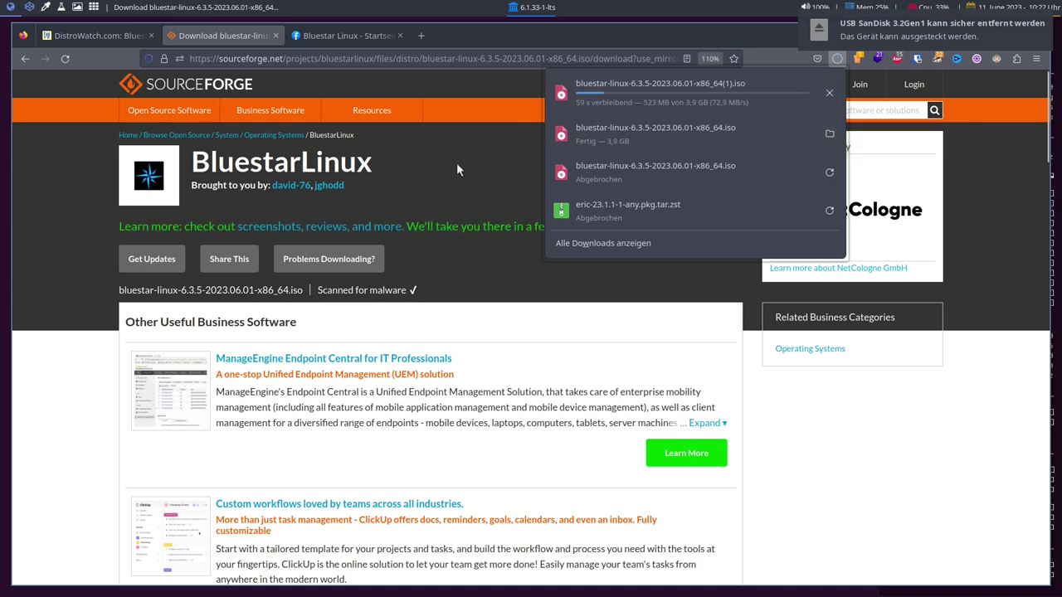
{"action": "left_click", "coordinate": [827, 91]}
{"action": "left_click", "coordinate": [472, 40]}
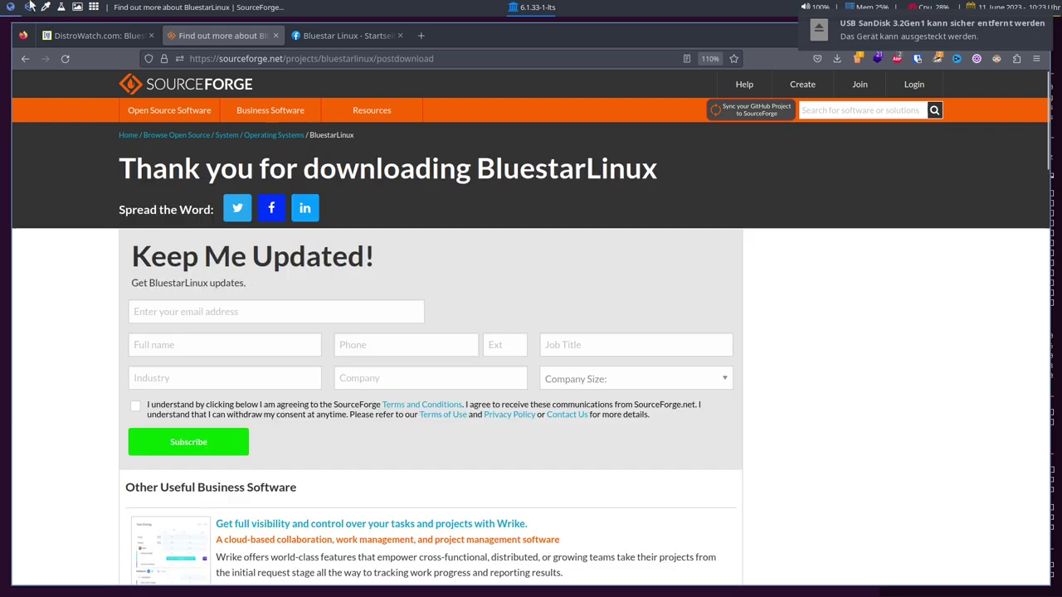
{"action": "left_click", "coordinate": [27, 7]}
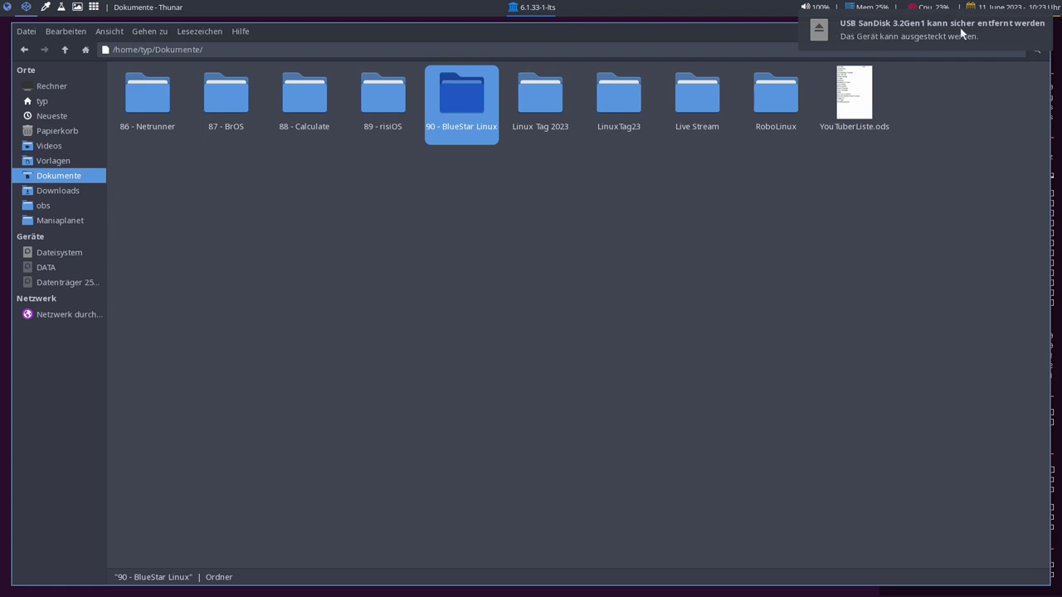
Deselect the '90 - BlueStar Linux' folder in Thunar, then close SourceForge's thank-you tab in Firefox
{"action": "left_click", "coordinate": [792, 161]}
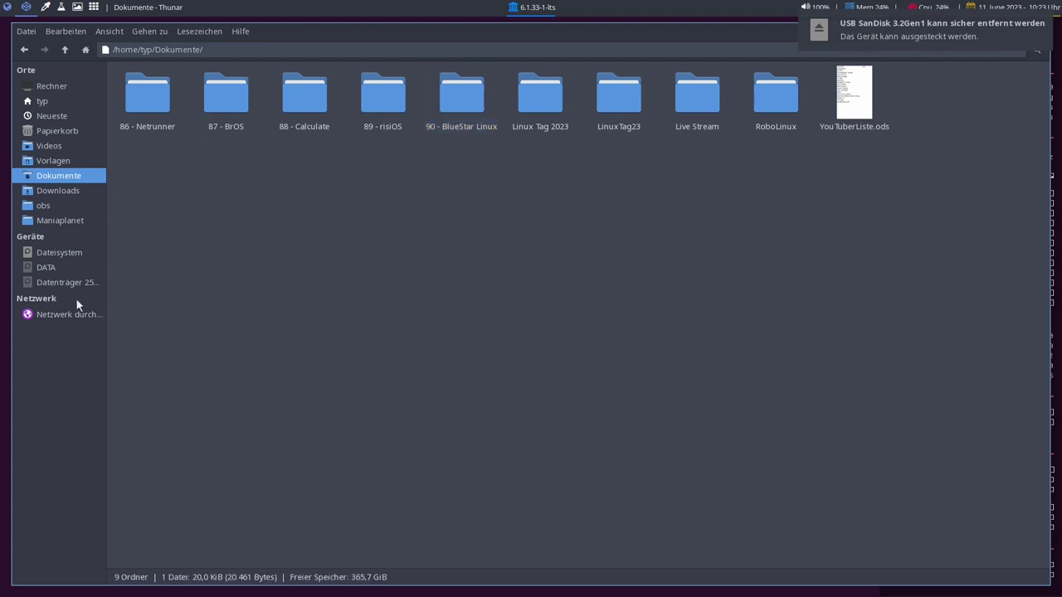
{"action": "left_click", "coordinate": [9, 9]}
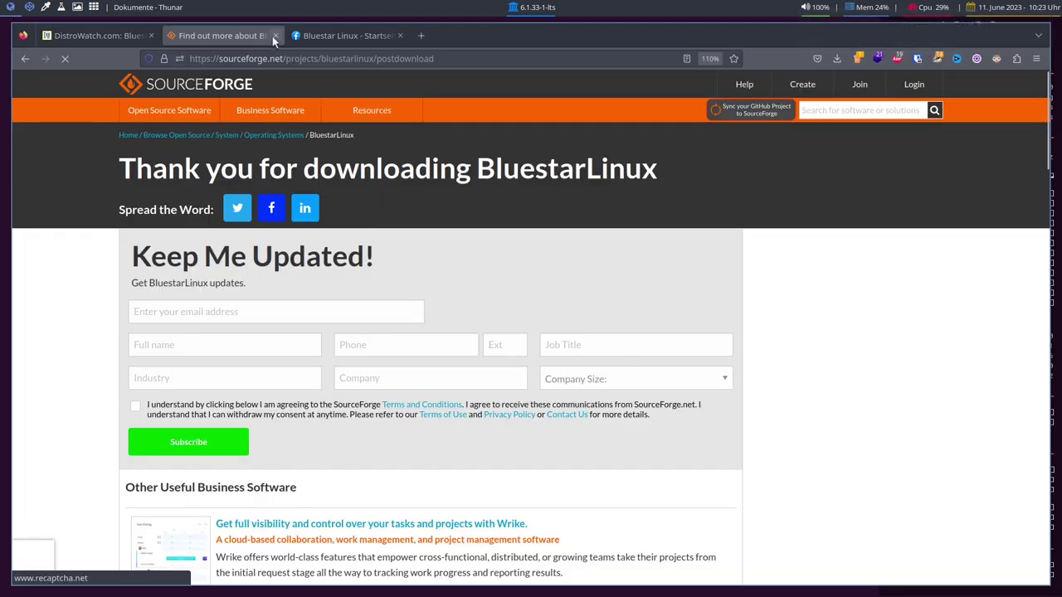
{"action": "left_click", "coordinate": [274, 35]}
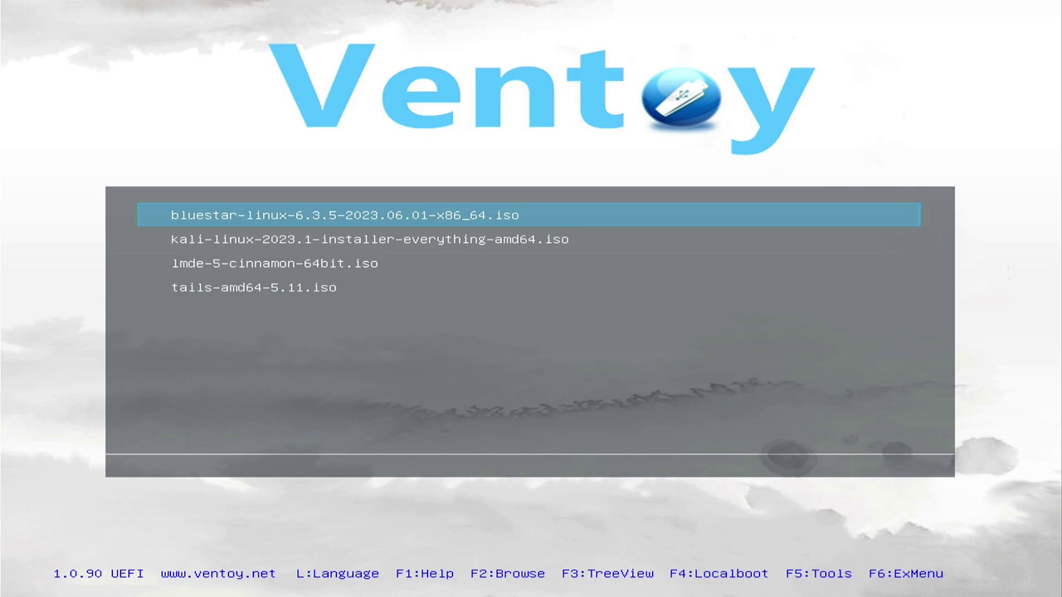
Boot bluestar-linux-6.3.5 in normal mode, halt the countdown, and start Bluestar Linux UEFI (x86_64)
{"action": "key", "text": "Return"}
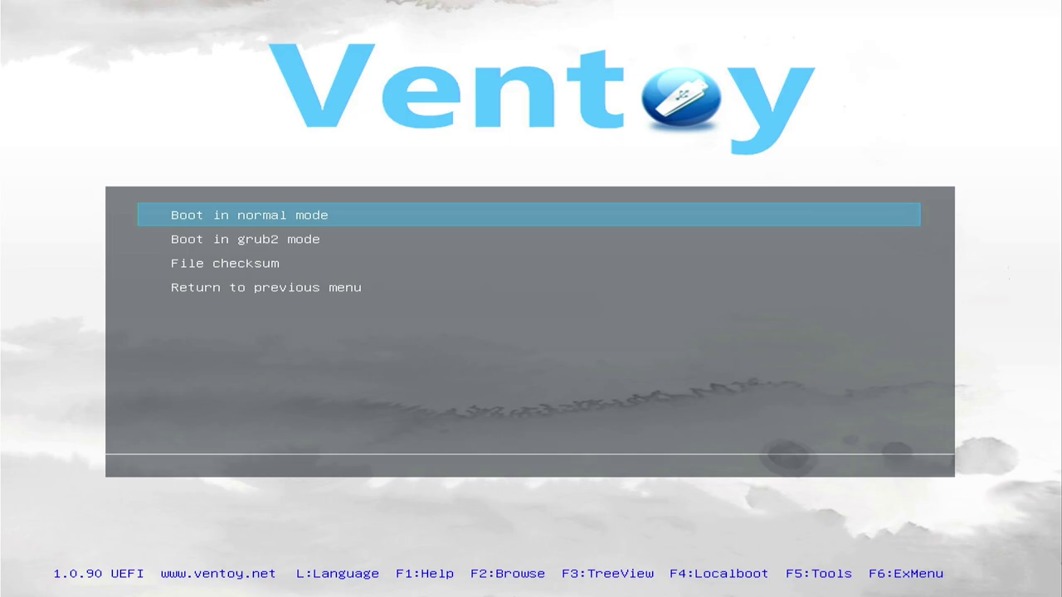
{"action": "key", "text": "Return"}
{"action": "key", "text": "Up"}
{"action": "key", "text": "Down"}
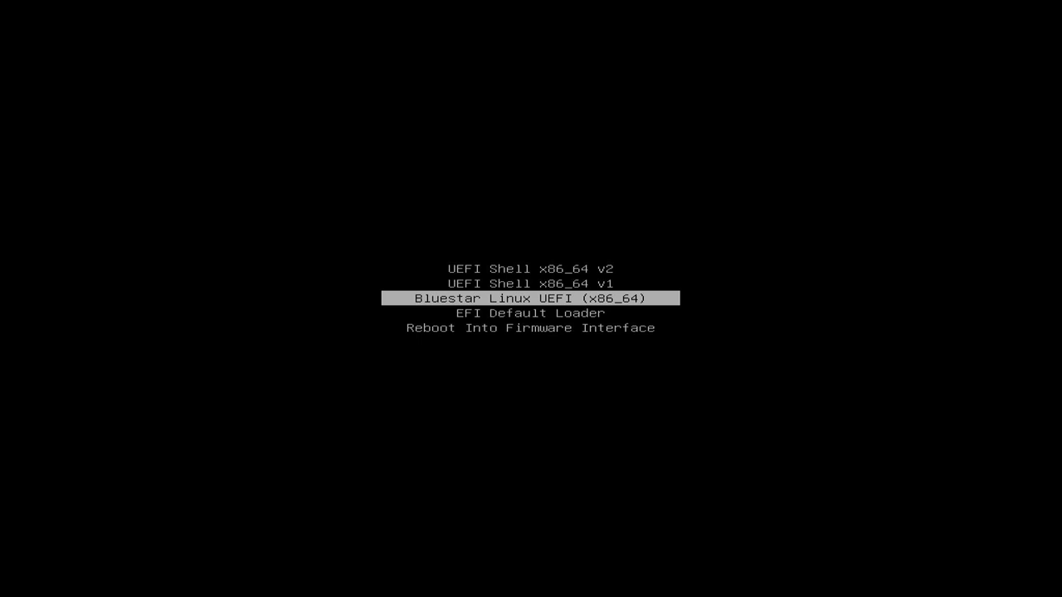
{"action": "key", "text": "Return"}
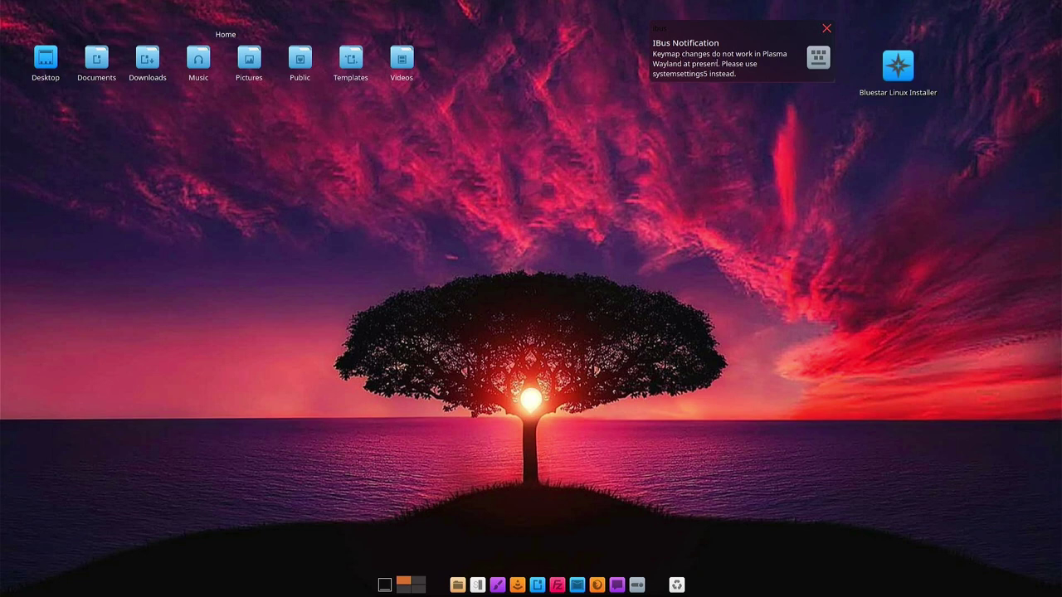
Dismiss the IBus keymap and low disk space notifications, then launch the Bluestar Linux Installer icon
{"action": "left_click", "coordinate": [827, 28]}
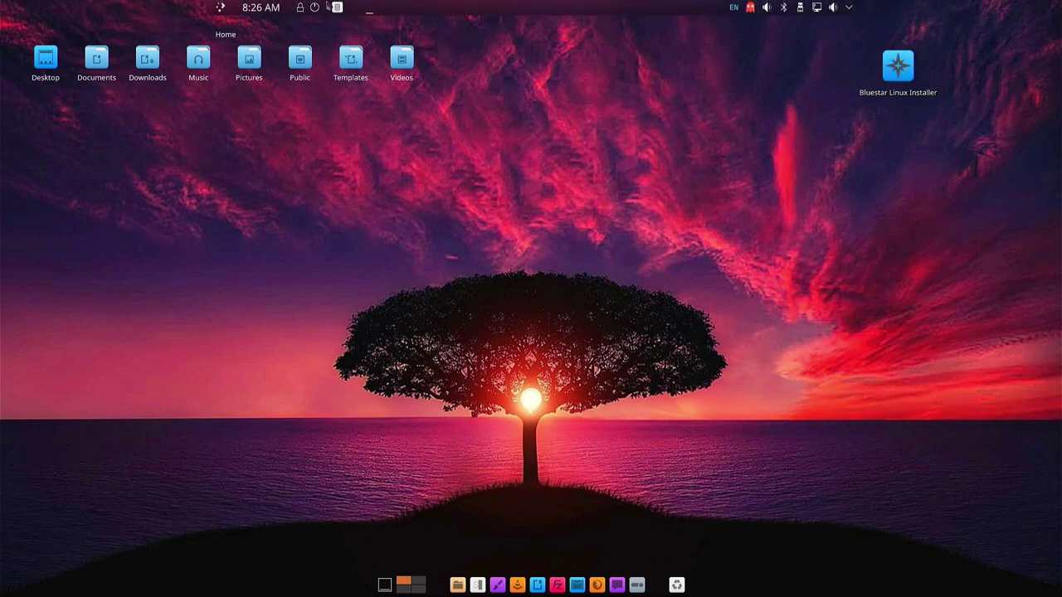
{"action": "mouse_move", "coordinate": [184, 67]}
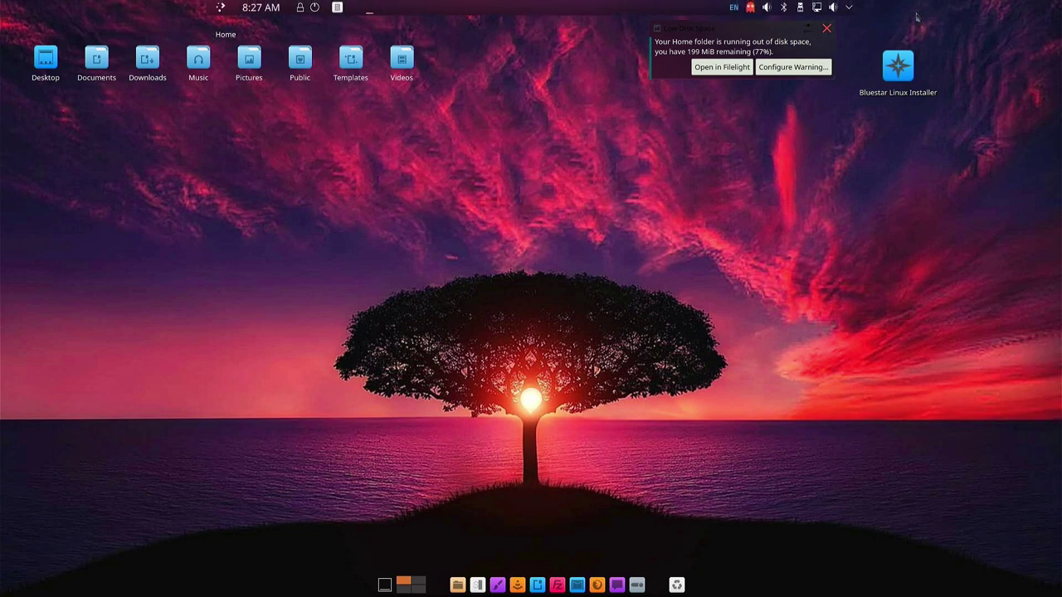
{"action": "left_click", "coordinate": [827, 28]}
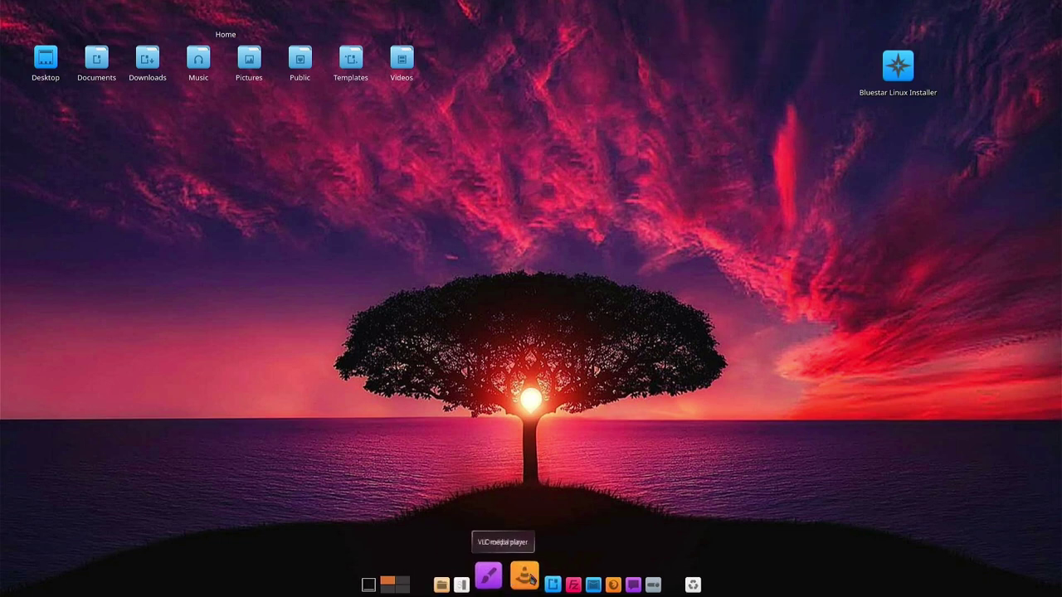
{"action": "double_click", "coordinate": [903, 76]}
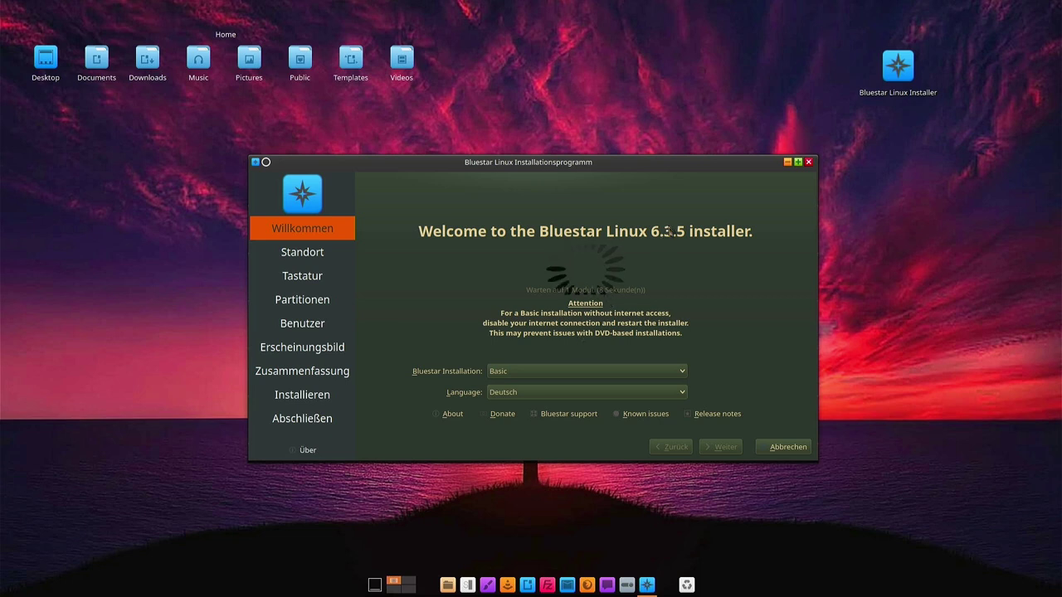
Choose DeskPro as the Bluestar installation type and keep Deutsch as the installer language
{"action": "left_click", "coordinate": [519, 371]}
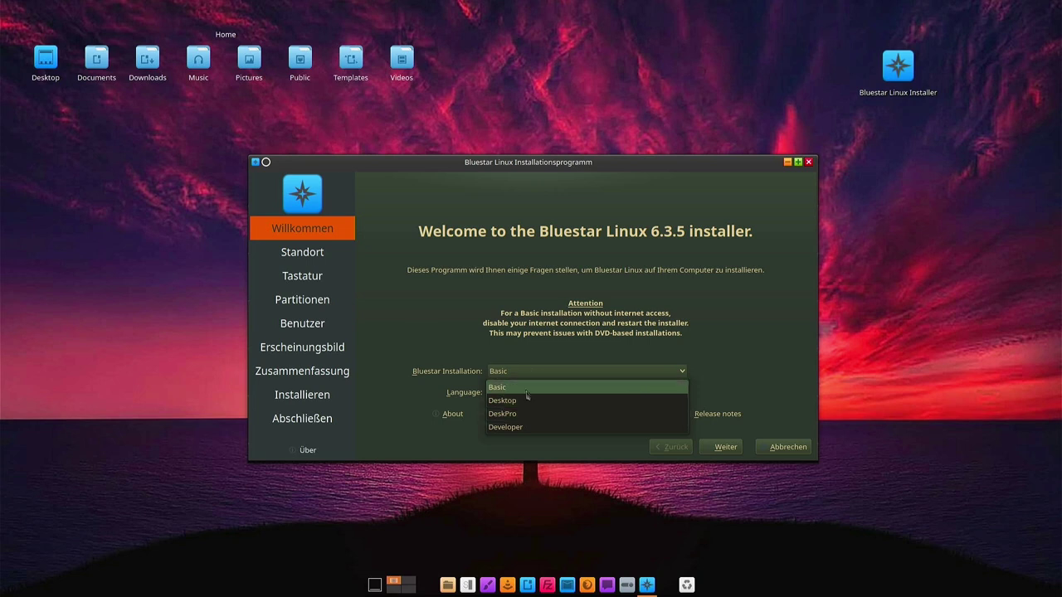
{"action": "left_click", "coordinate": [521, 415]}
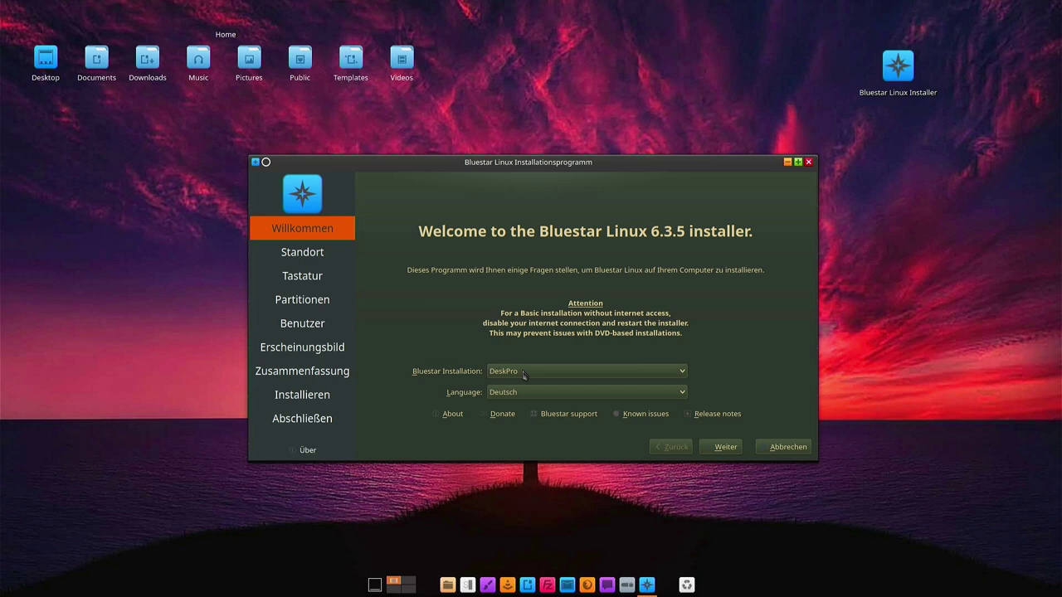
{"action": "left_click", "coordinate": [529, 394]}
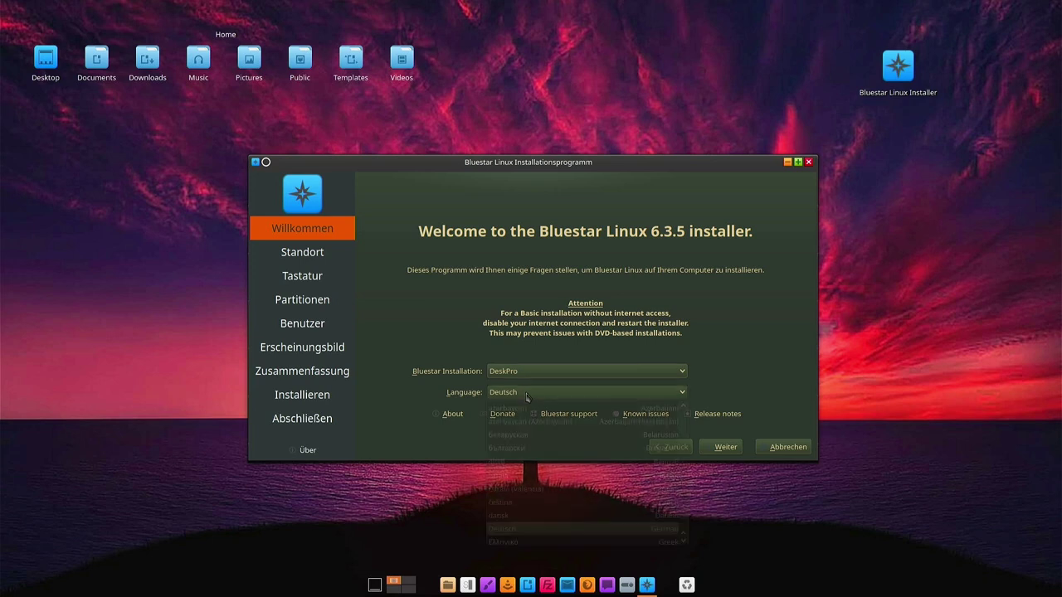
{"action": "left_click", "coordinate": [529, 395]}
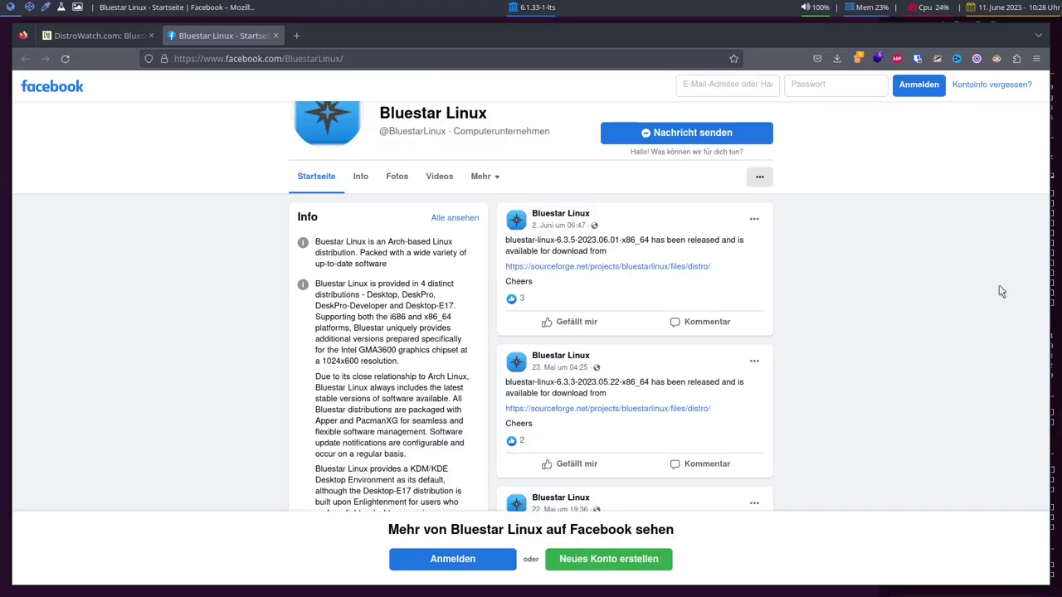
Highlight DeskPro and DeskPro-Developer in the Facebook page's edition description
{"action": "scroll", "coordinate": [411, 441], "scroll_direction": "down", "scroll_amount": 3}
{"action": "scroll", "coordinate": [351, 396], "scroll_direction": "up", "scroll_amount": 2}
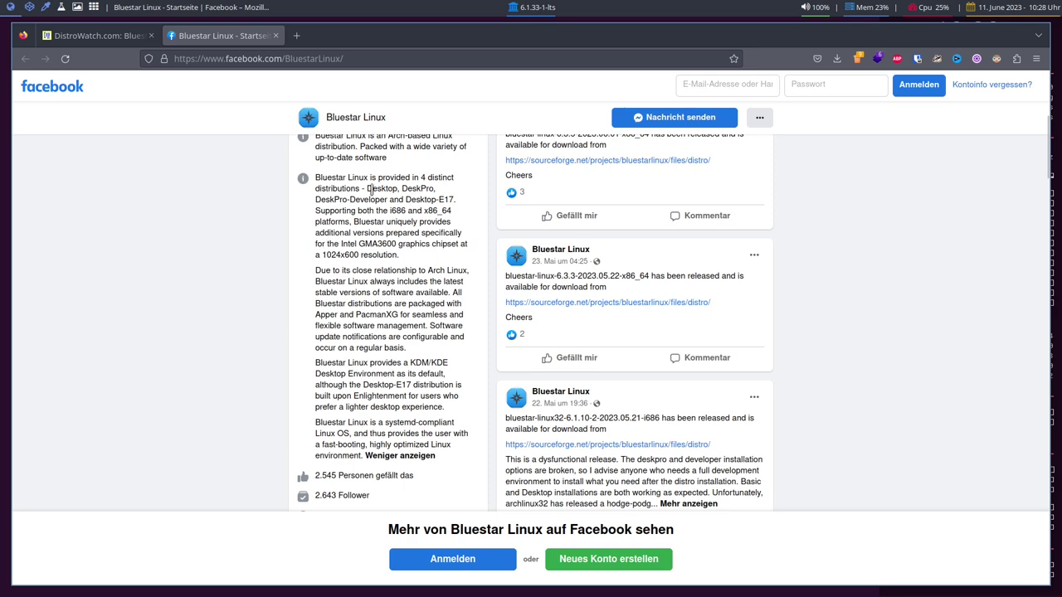
{"action": "double_click", "coordinate": [416, 187]}
{"action": "left_click", "coordinate": [326, 199]}
{"action": "double_click", "coordinate": [327, 199]}
{"action": "scroll", "coordinate": [376, 263], "scroll_direction": "up", "scroll_amount": 1}
{"action": "scroll", "coordinate": [379, 266], "scroll_direction": "down", "scroll_amount": 5}
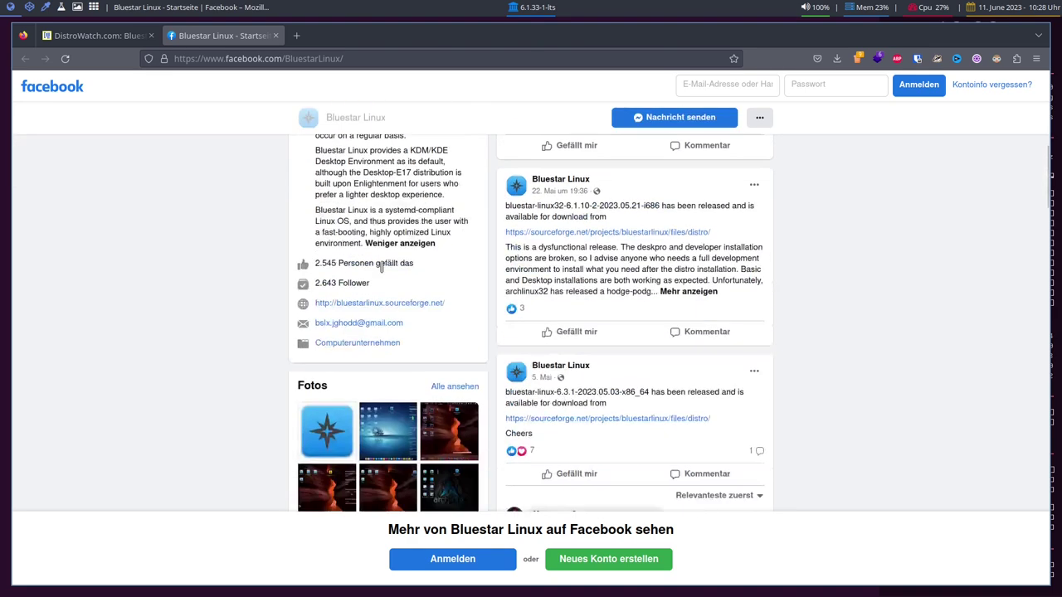
{"action": "scroll", "coordinate": [382, 267], "scroll_direction": "down", "scroll_amount": 2}
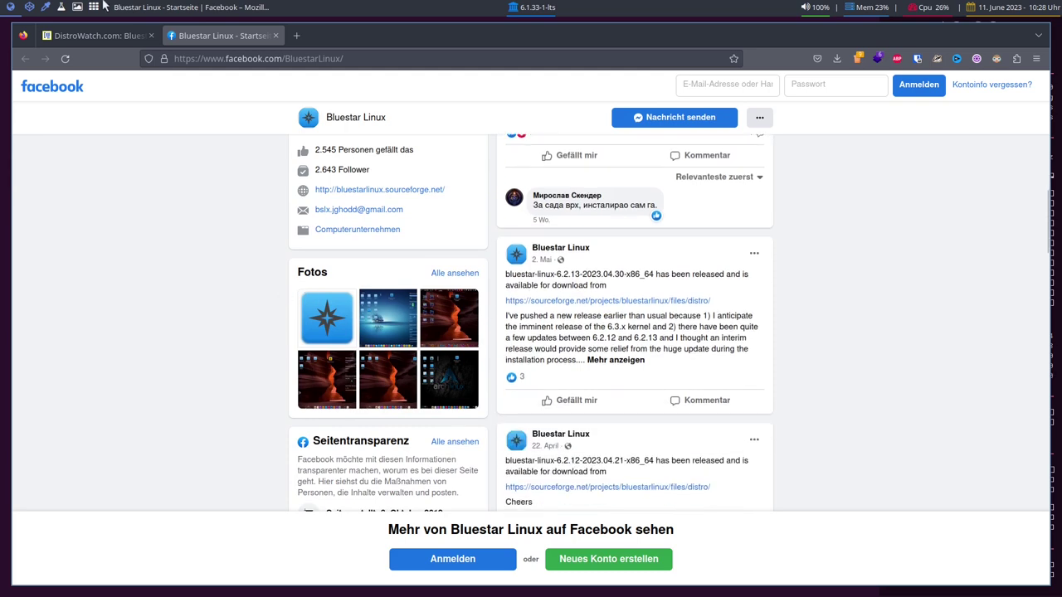
{"action": "scroll", "coordinate": [349, 273], "scroll_direction": "up", "scroll_amount": 4}
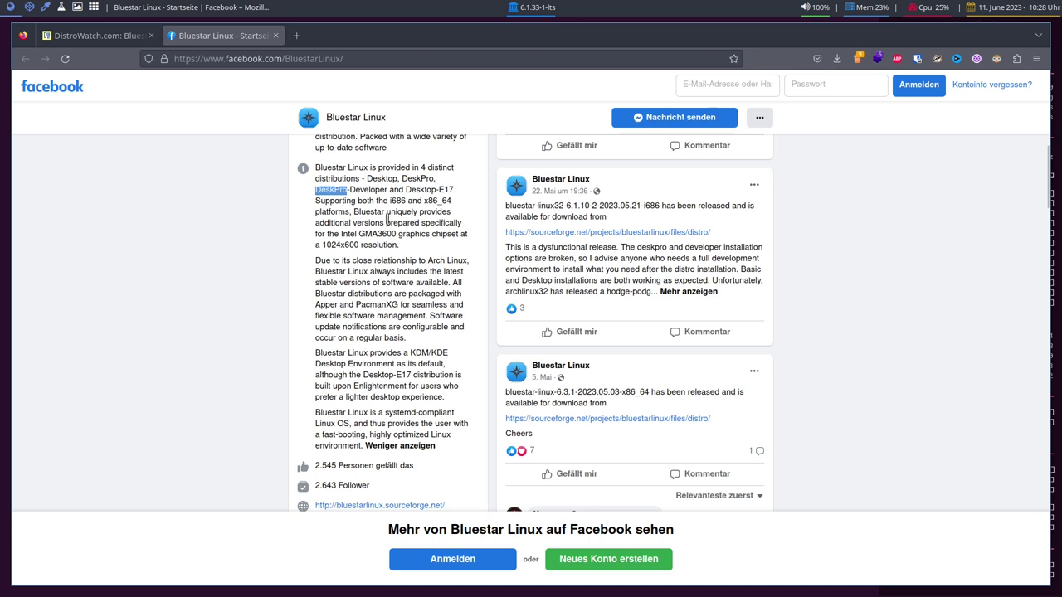
Highlight the Desktop, DeskPro, Developer and Desktop-E17 edition names, then minimize Firefox
{"action": "double_click", "coordinate": [380, 178]}
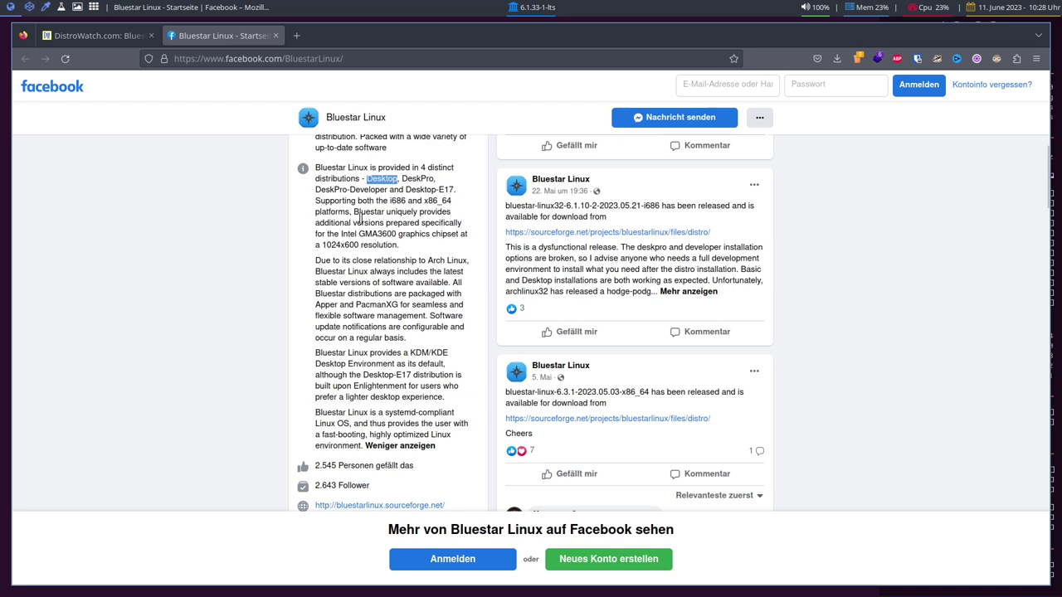
{"action": "double_click", "coordinate": [383, 179]}
{"action": "left_click", "coordinate": [413, 177]}
{"action": "double_click", "coordinate": [412, 178]}
{"action": "left_click", "coordinate": [379, 193]}
{"action": "double_click", "coordinate": [370, 192]}
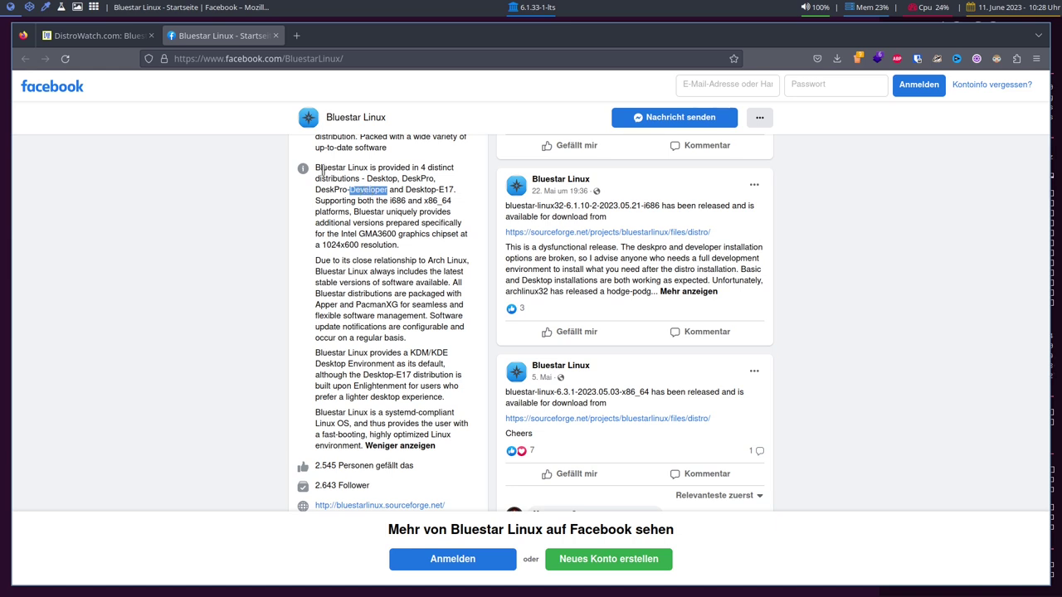
{"action": "double_click", "coordinate": [437, 190]}
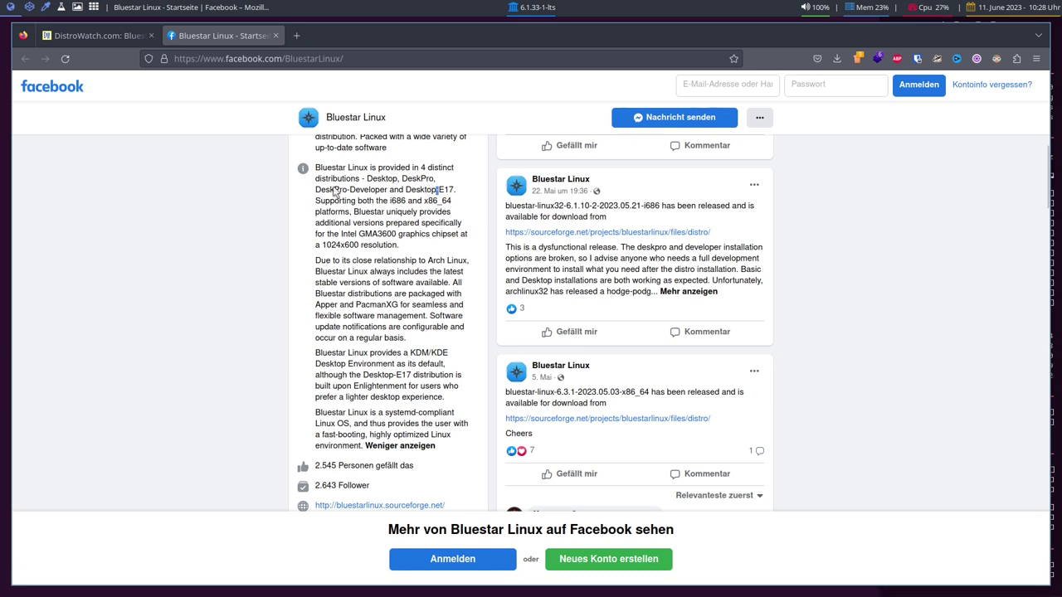
{"action": "left_click", "coordinate": [43, 10]}
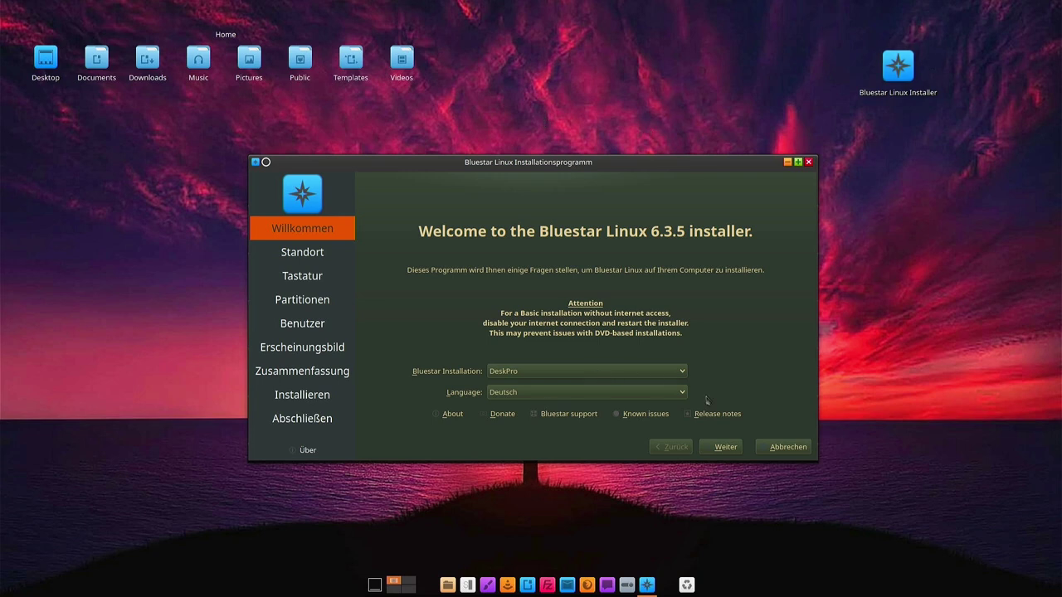
Keep the German DeskPro edition, Europe/Berlin time zone and German keyboard layout
{"action": "left_click", "coordinate": [715, 447]}
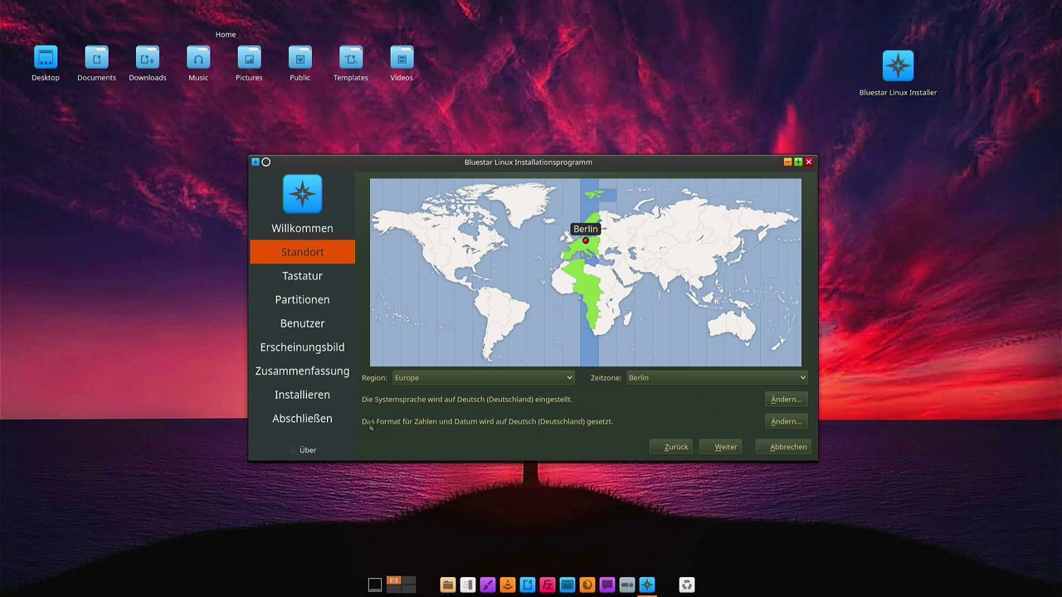
{"action": "left_click", "coordinate": [722, 448]}
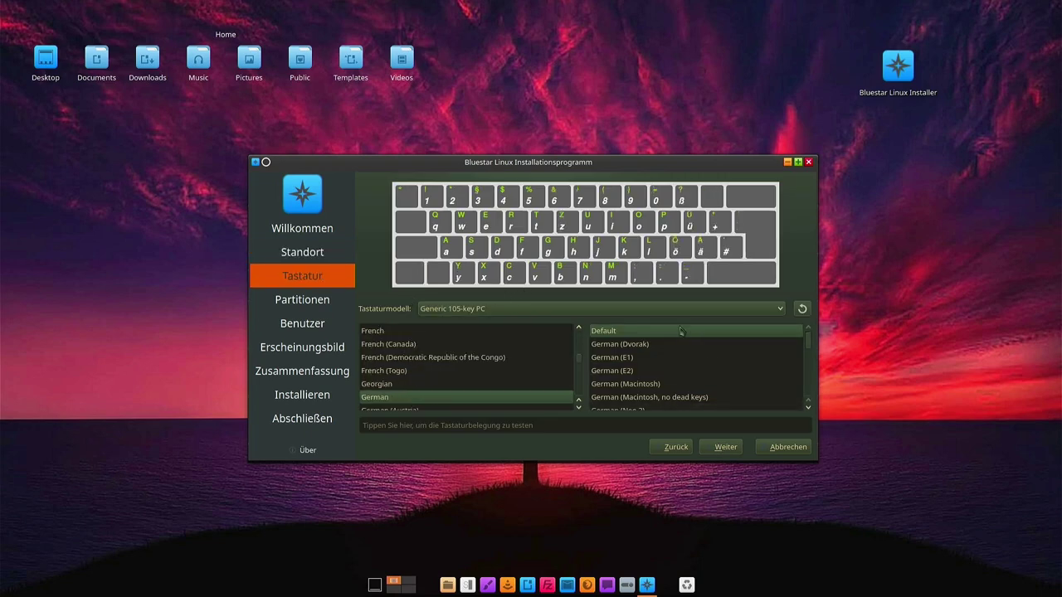
{"action": "left_click", "coordinate": [724, 448]}
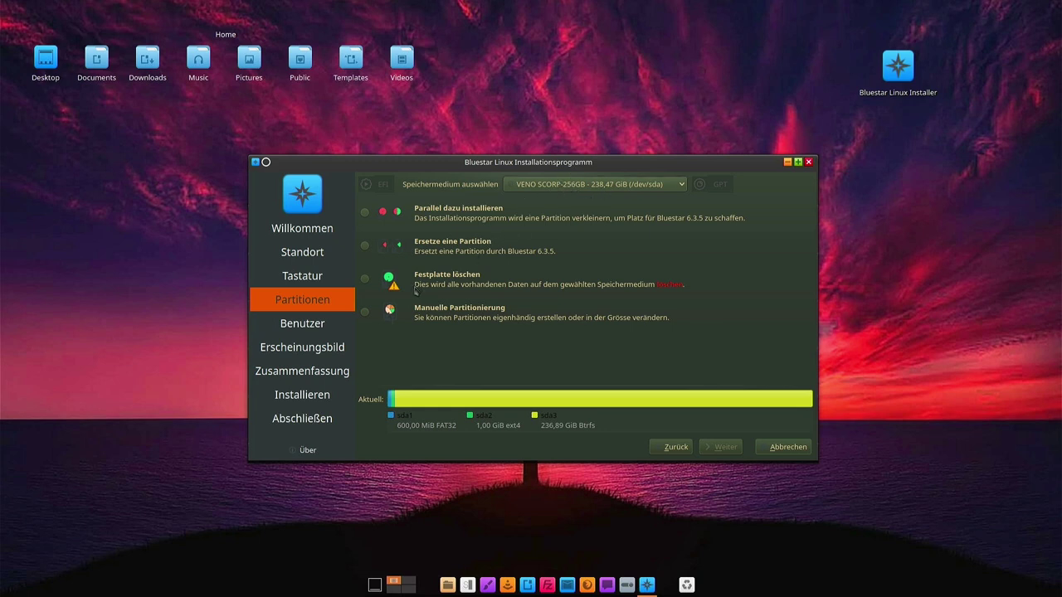
Choose 'Festplatte löschen' to erase the whole 238,47 GiB disk with no swap, and continue
{"action": "left_click", "coordinate": [365, 279]}
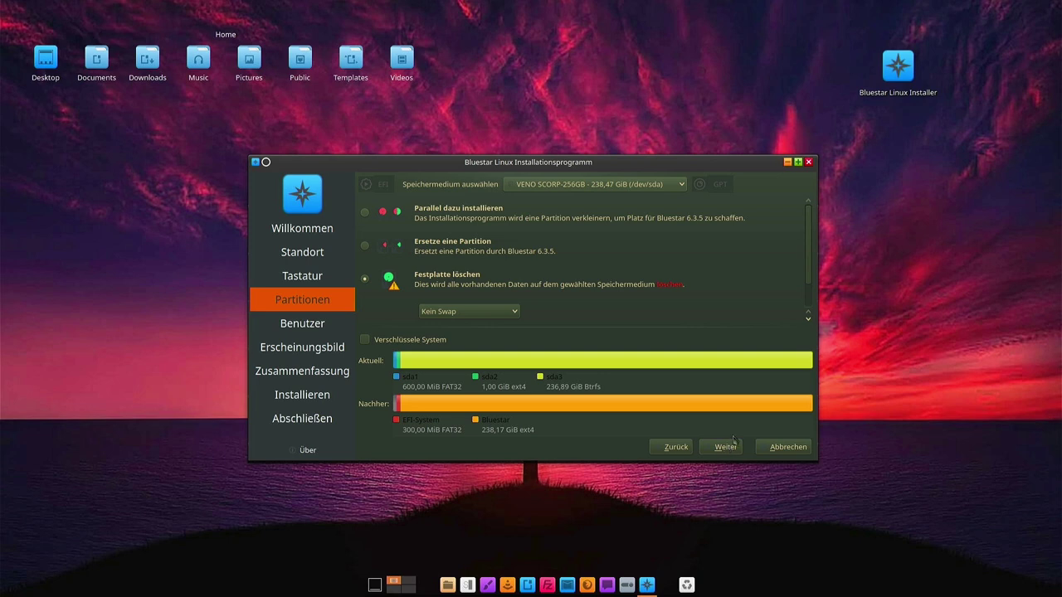
{"action": "left_click", "coordinate": [727, 446]}
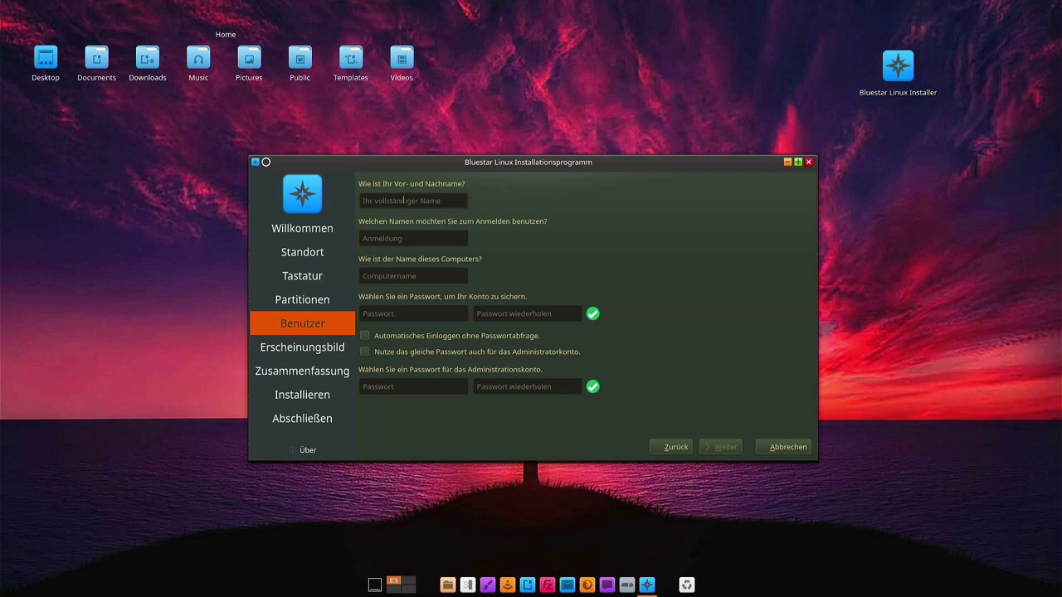
Enter the user's full name and login name, keeping the suggested computer name
{"action": "type", "text": "S"}
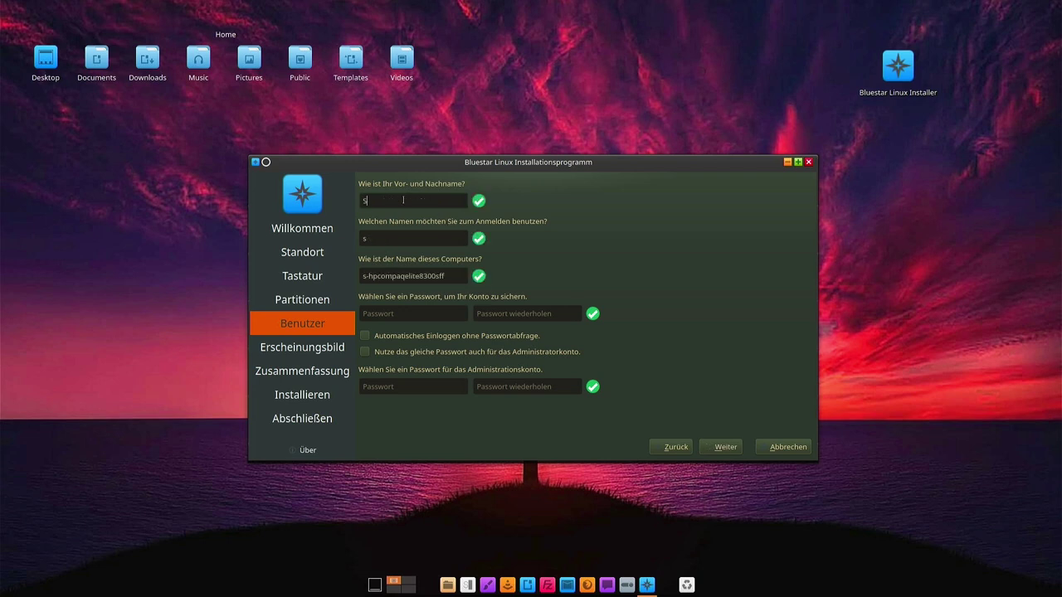
{"action": "type", "text": "o'n Typ Im Internet"}
{"action": "key", "text": "Tab"}
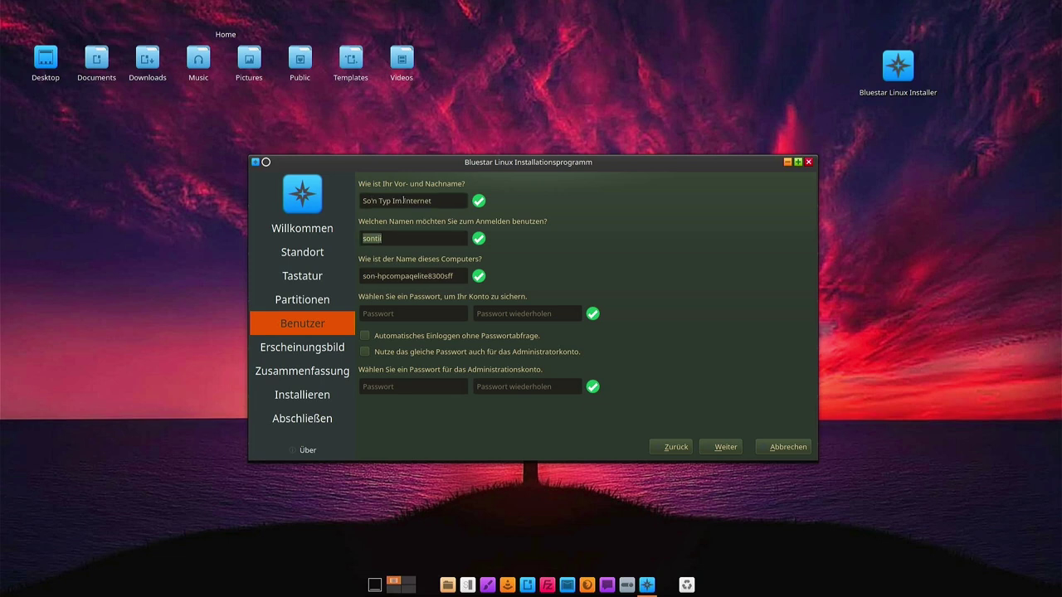
{"action": "type", "text": "typ"}
{"action": "key", "text": "Tab"}
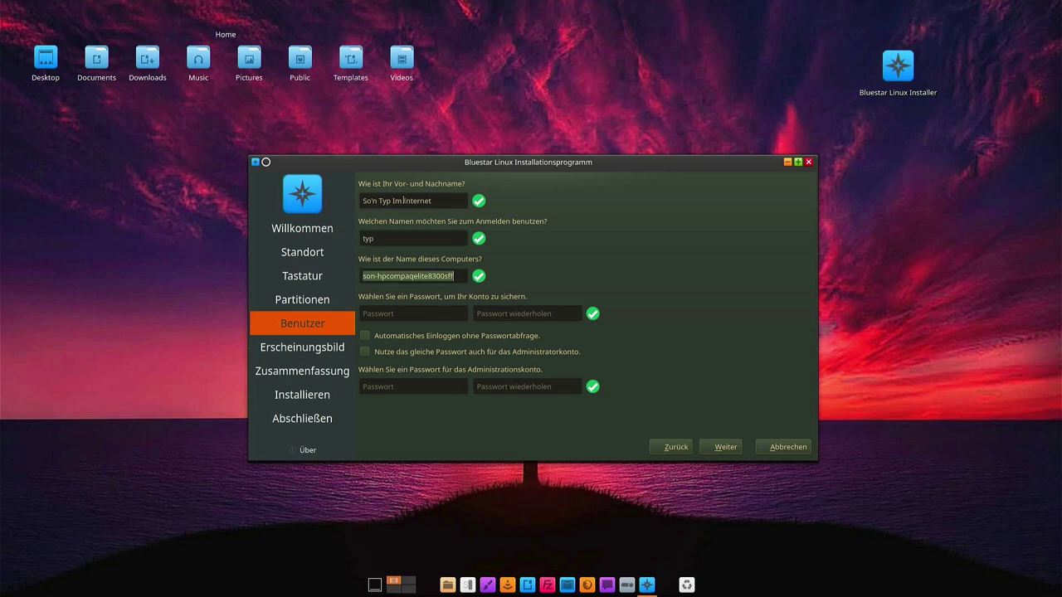
Enter and confirm the account password, reuse it for the administrator account, and continue
{"action": "key", "text": "Tab"}
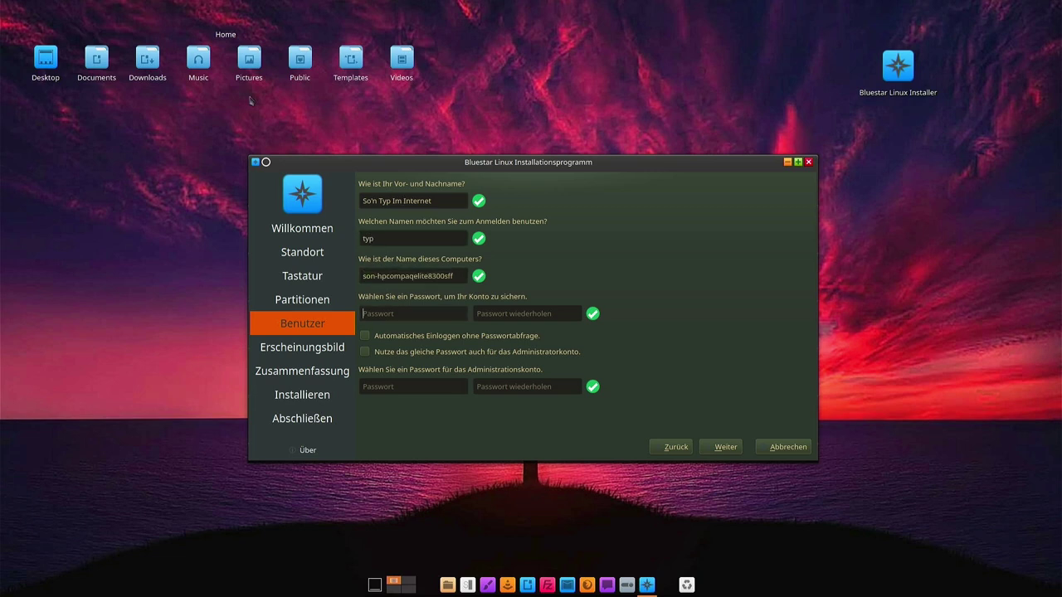
{"action": "type", "text": "a"}
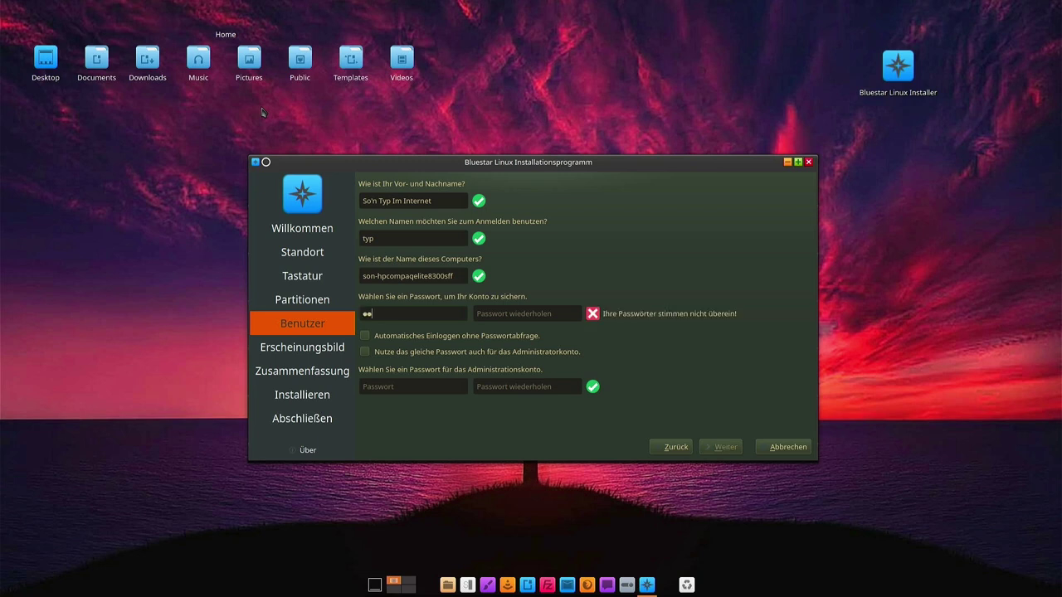
{"action": "key", "text": "Tab"}
{"action": "type", "text": "aaa"}
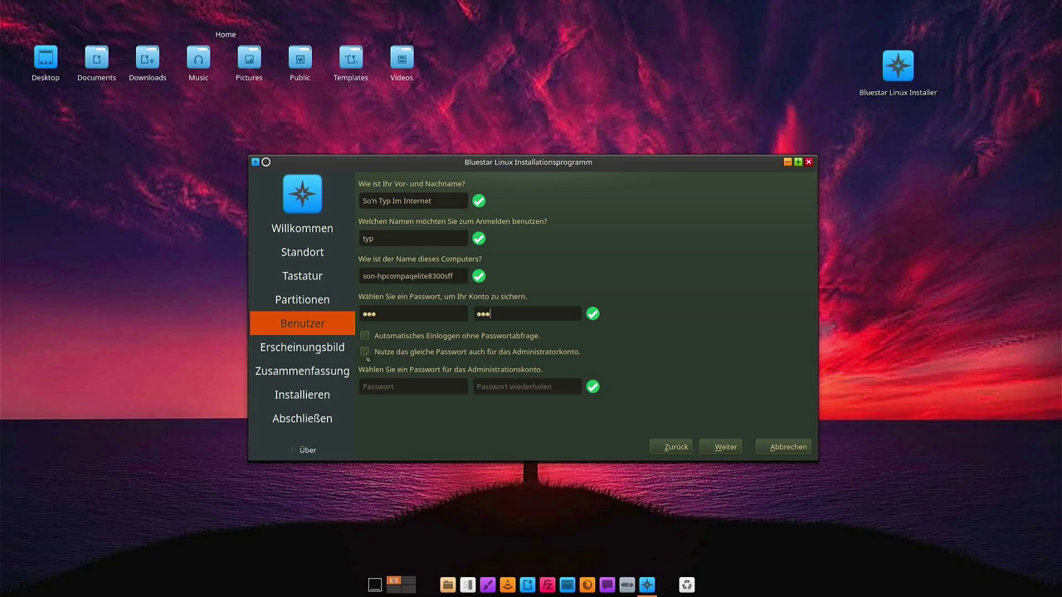
{"action": "left_click", "coordinate": [365, 353]}
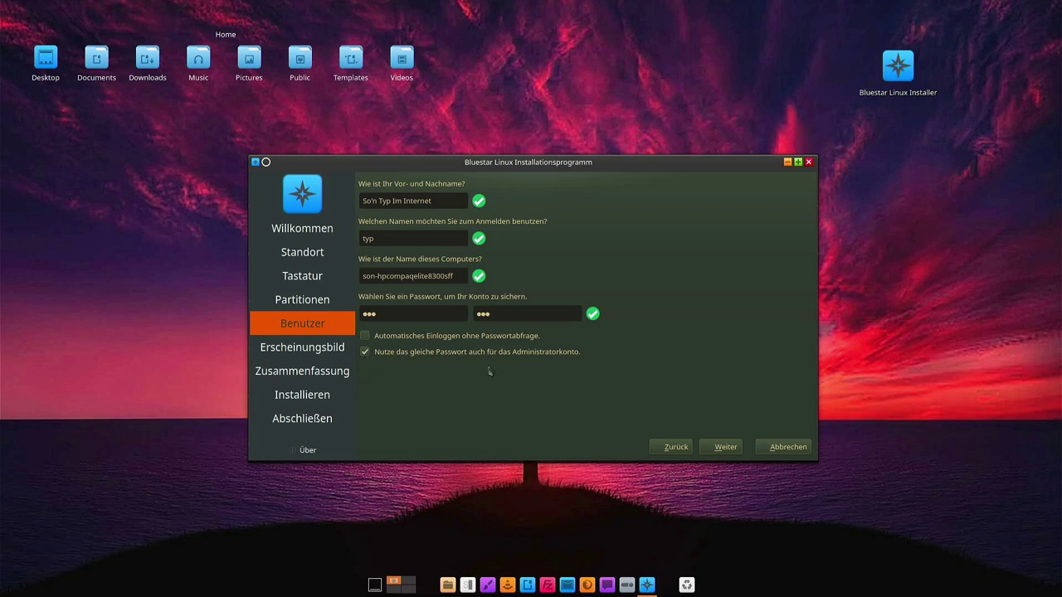
{"action": "left_click", "coordinate": [724, 450]}
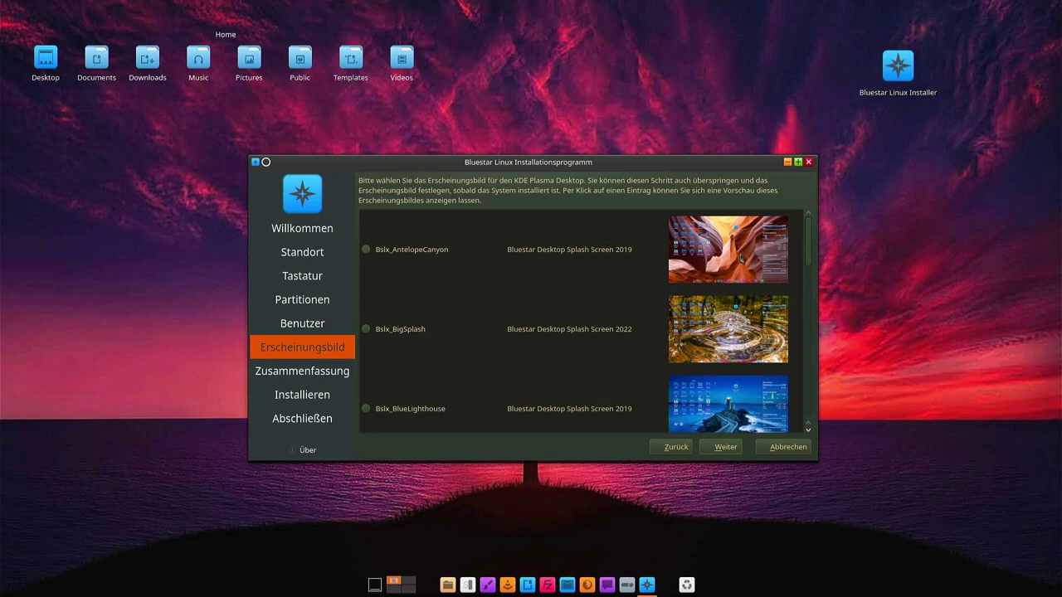
Maximize the installer and pick Bslx_MoonOverSea instead of Bslx_PurpleTree as the desktop theme
{"action": "scroll", "coordinate": [740, 260], "scroll_direction": "down", "scroll_amount": 2}
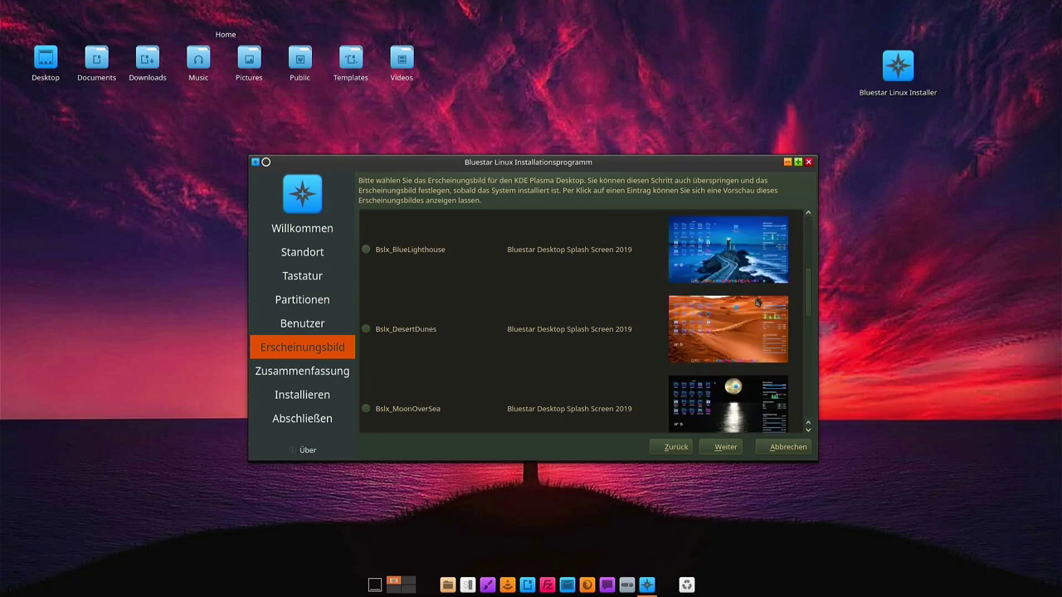
{"action": "scroll", "coordinate": [755, 303], "scroll_direction": "down", "scroll_amount": 5}
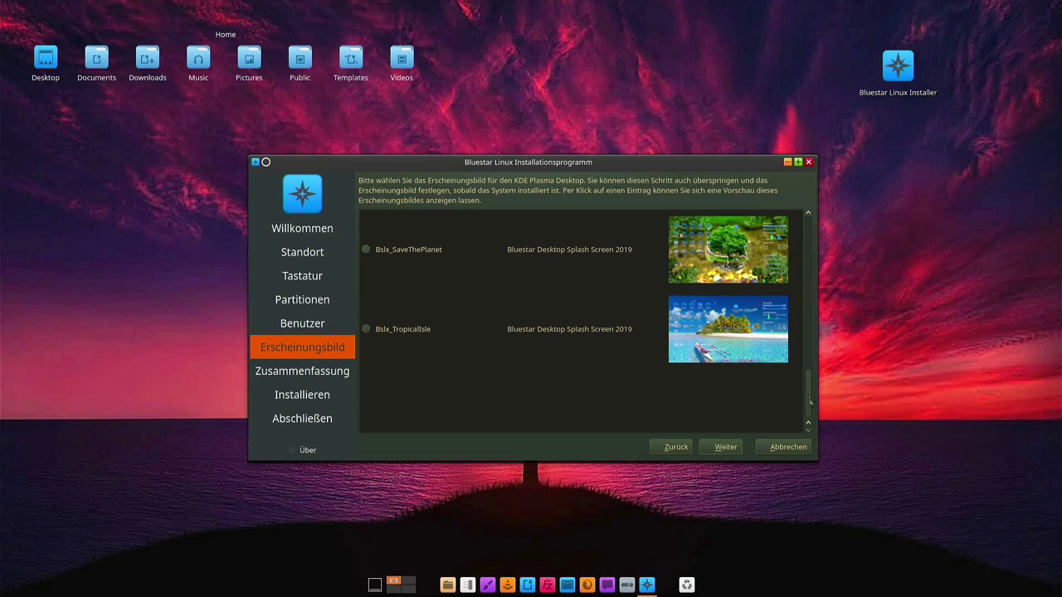
{"action": "scroll", "coordinate": [809, 395], "scroll_direction": "up", "scroll_amount": 1}
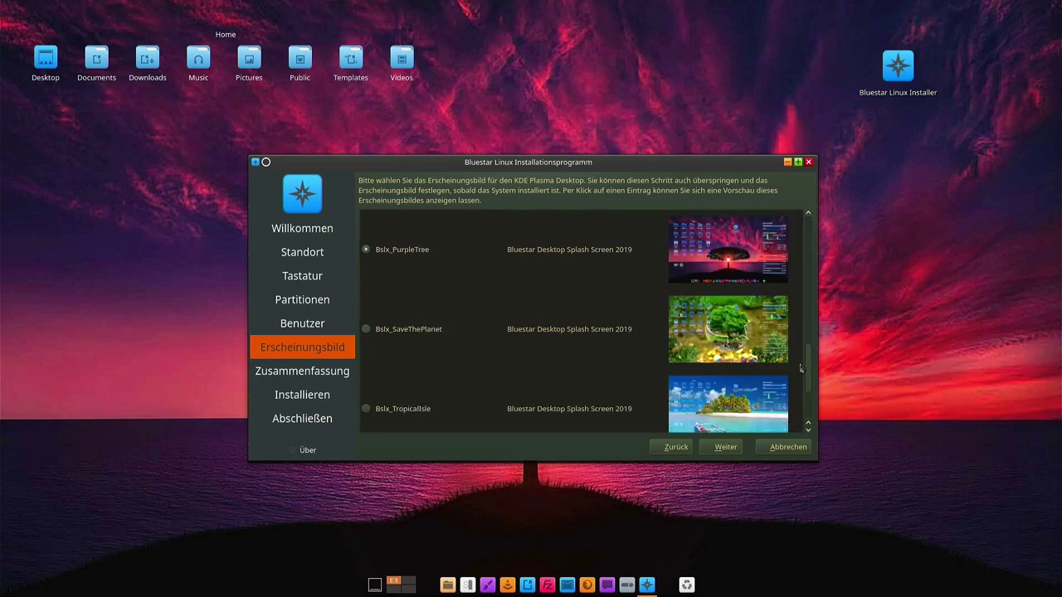
{"action": "left_click_drag", "start_coordinate": [801, 368], "coordinate": [802, 298]}
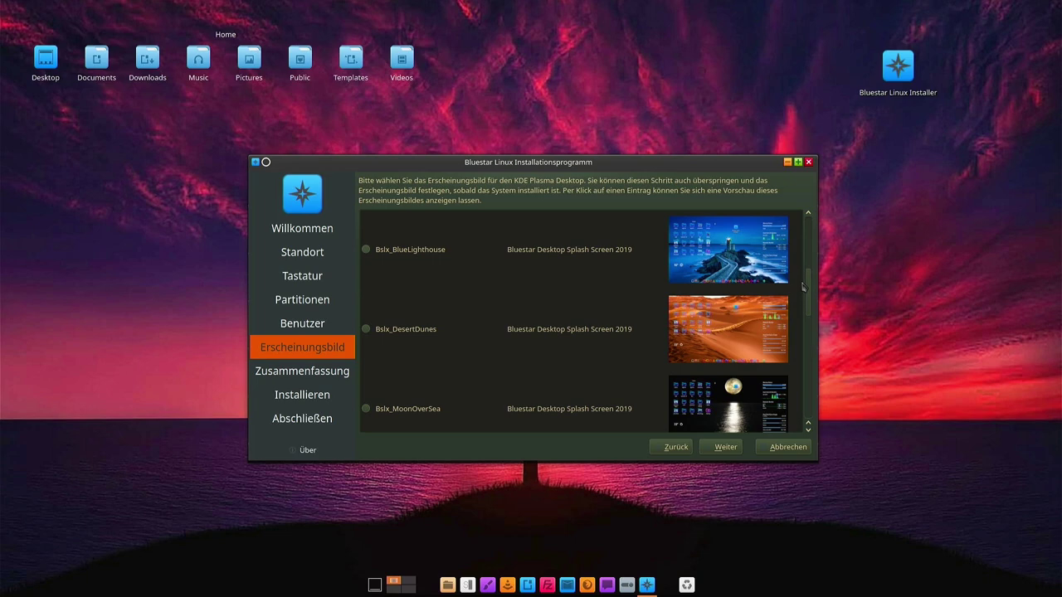
{"action": "scroll", "coordinate": [802, 288], "scroll_direction": "up", "scroll_amount": 1}
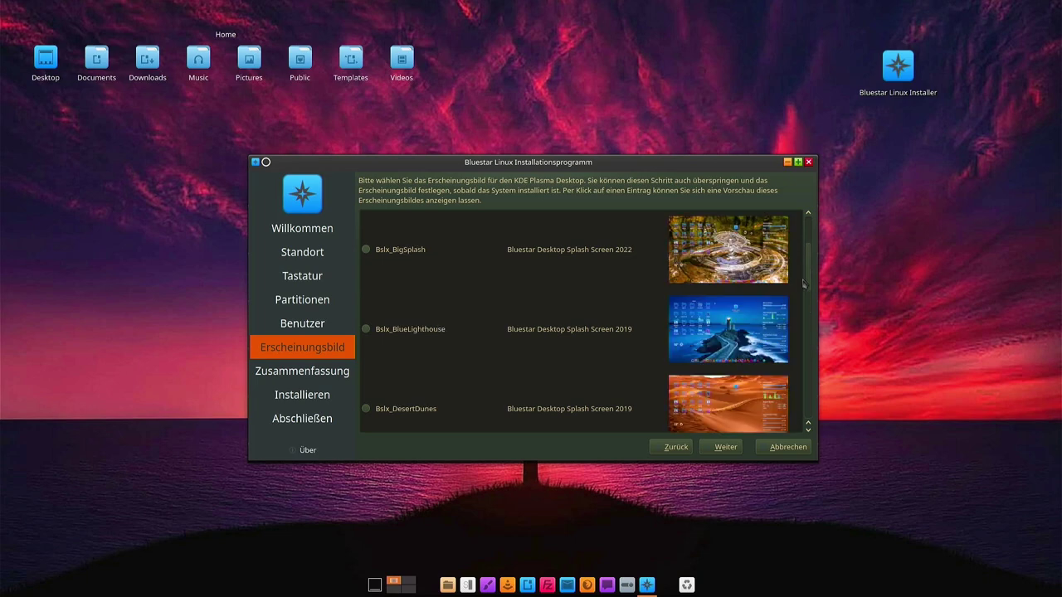
{"action": "left_click", "coordinate": [797, 162]}
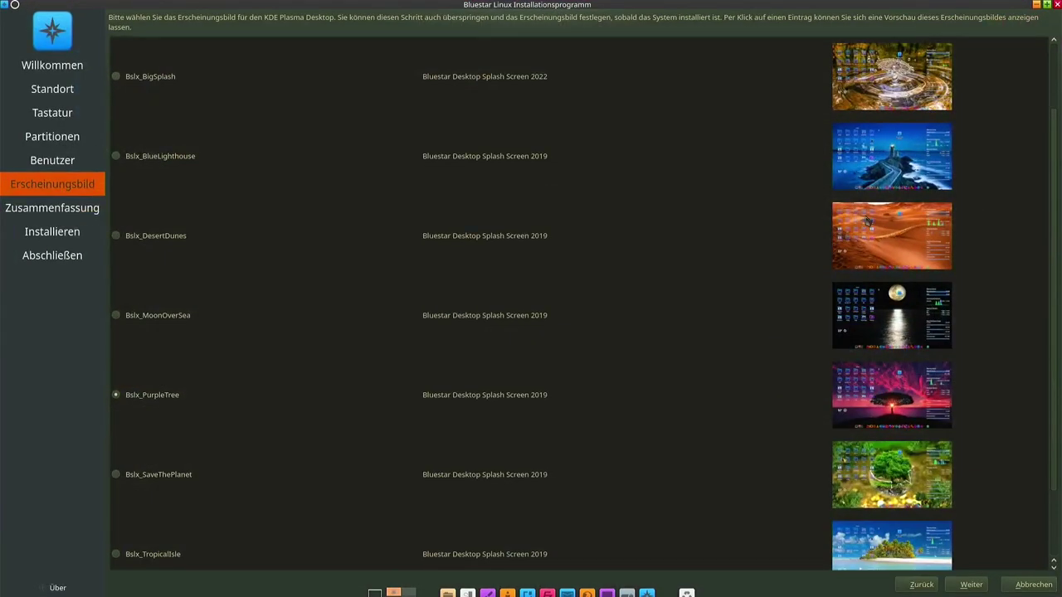
{"action": "scroll", "coordinate": [823, 173], "scroll_direction": "up", "scroll_amount": 1}
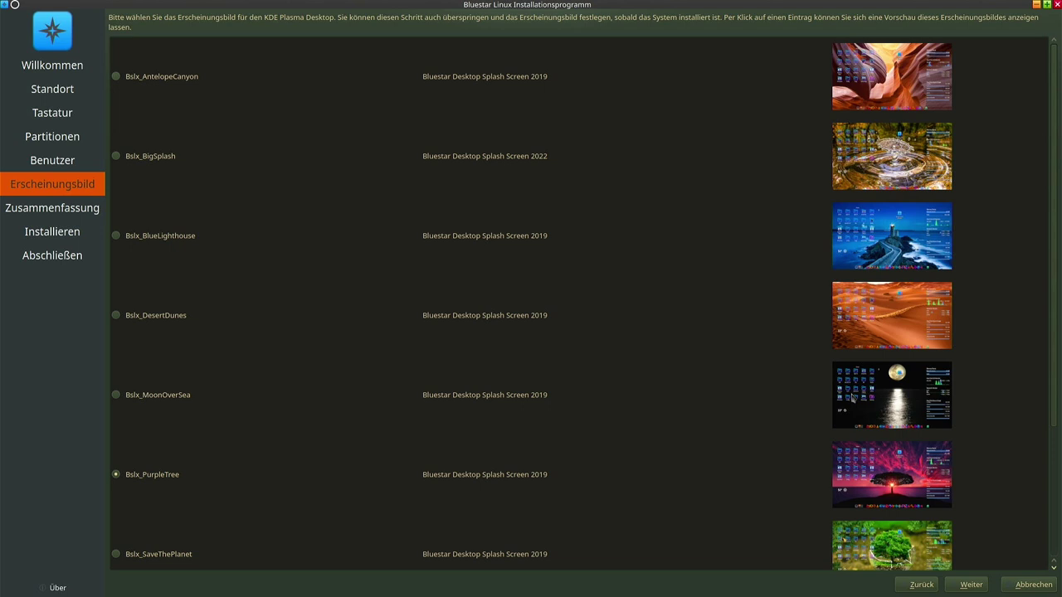
{"action": "scroll", "coordinate": [852, 396], "scroll_direction": "down", "scroll_amount": 2}
{"action": "scroll", "coordinate": [881, 382], "scroll_direction": "up", "scroll_amount": 2}
{"action": "scroll", "coordinate": [870, 252], "scroll_direction": "down", "scroll_amount": 2}
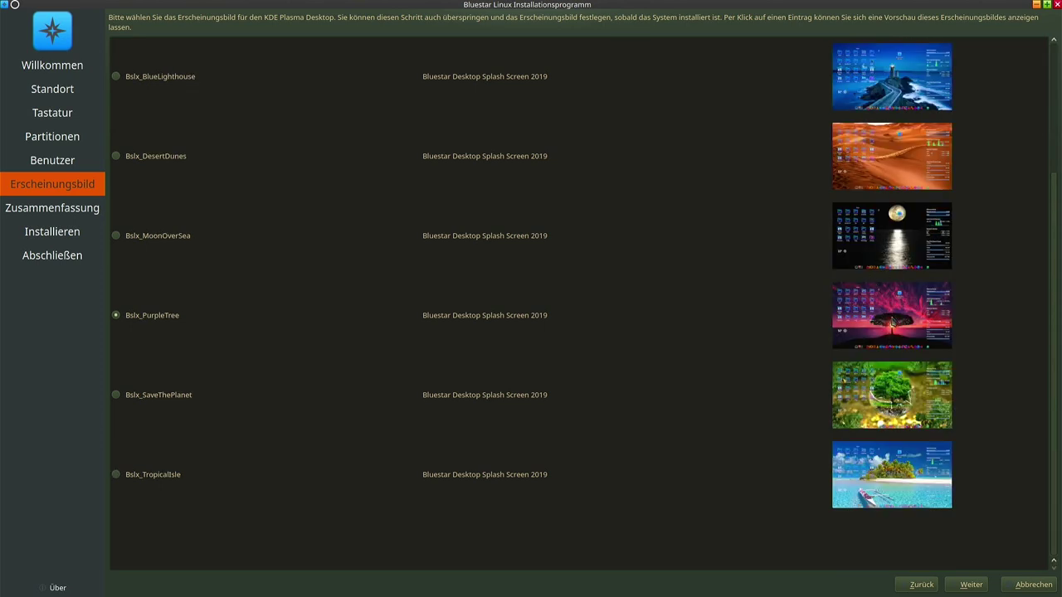
{"action": "left_click", "coordinate": [125, 247]}
Review the Zusammenfassung summary and confirm 'Jetzt installieren' to begin installing Bluestar
{"action": "left_click", "coordinate": [961, 584]}
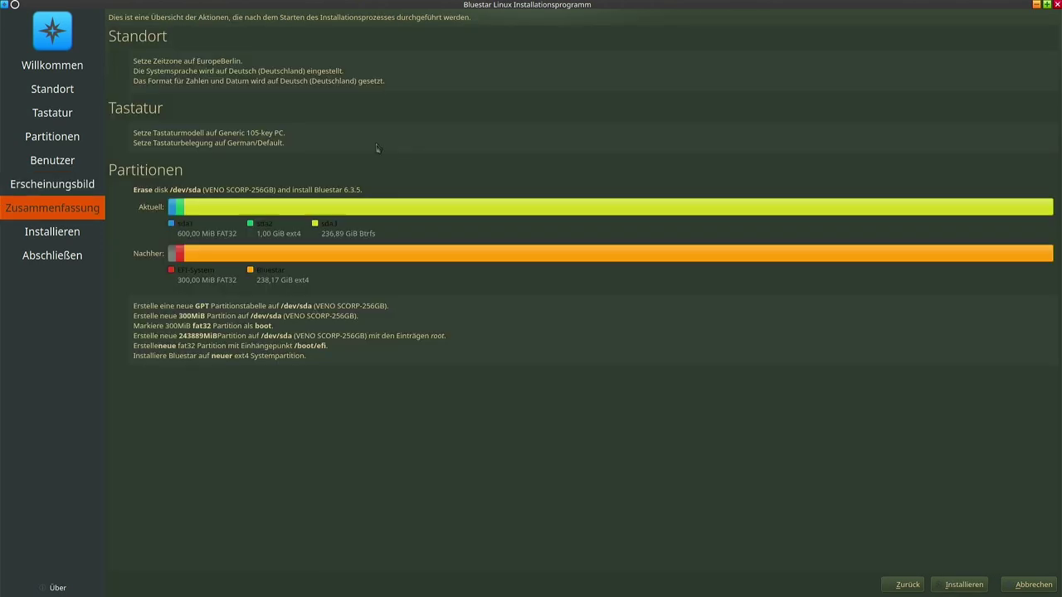
{"action": "left_click", "coordinate": [967, 587]}
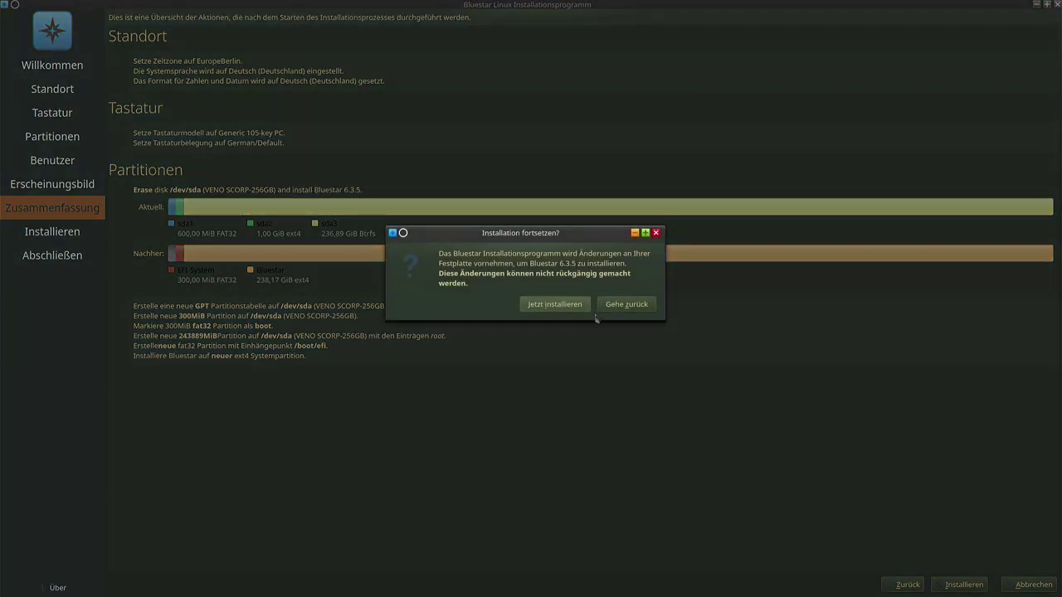
{"action": "left_click", "coordinate": [563, 304]}
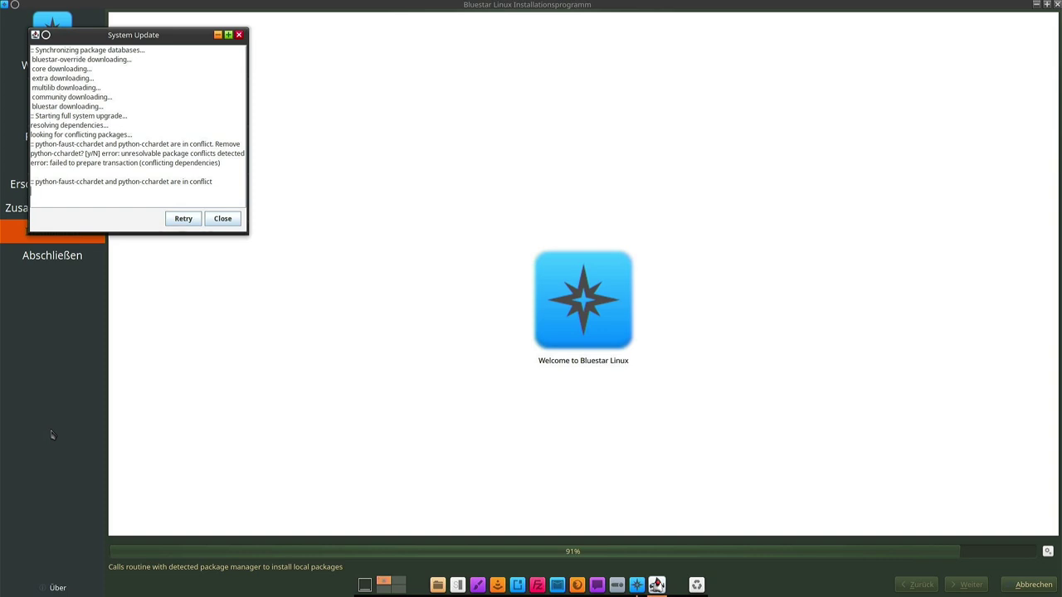
Dismiss the failed system update report and let Package Installation retrieve its 3788.96 MiB of packages
{"action": "left_click", "coordinate": [214, 220]}
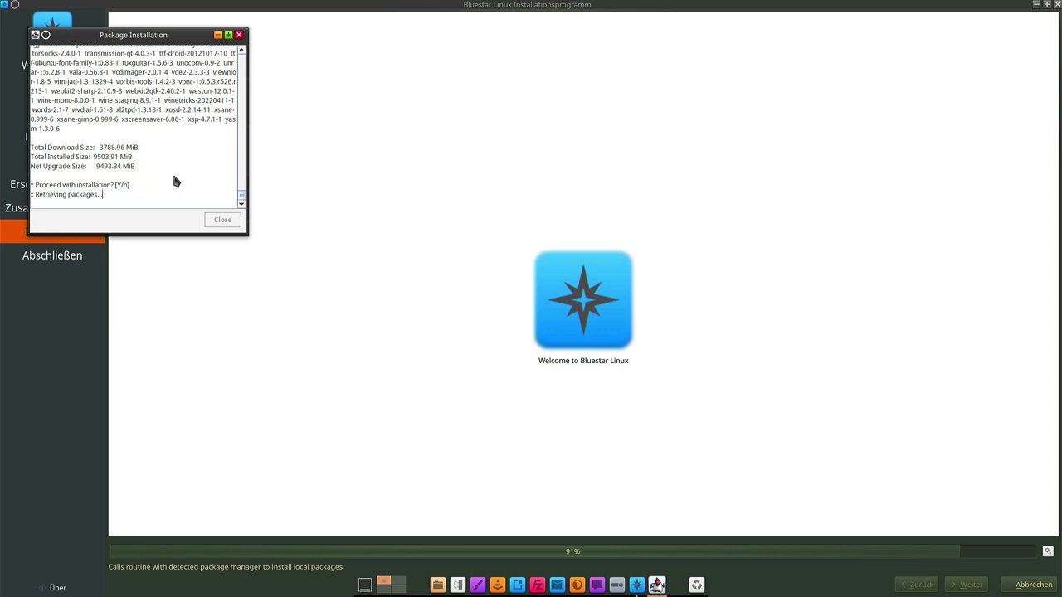
{"action": "scroll", "coordinate": [199, 176], "scroll_direction": "up", "scroll_amount": 10}
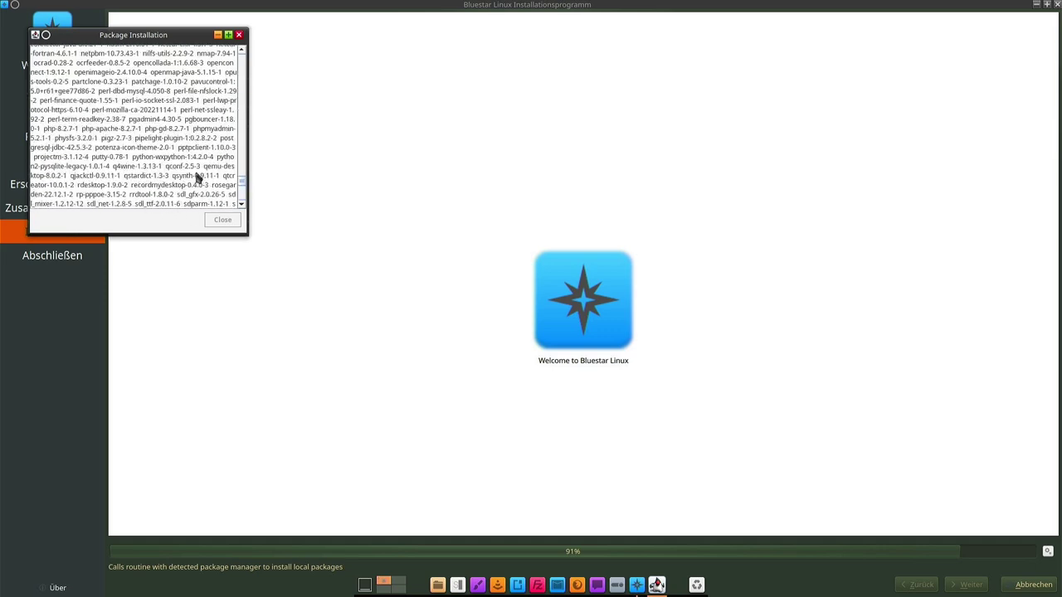
{"action": "scroll", "coordinate": [218, 181], "scroll_direction": "down", "scroll_amount": 10}
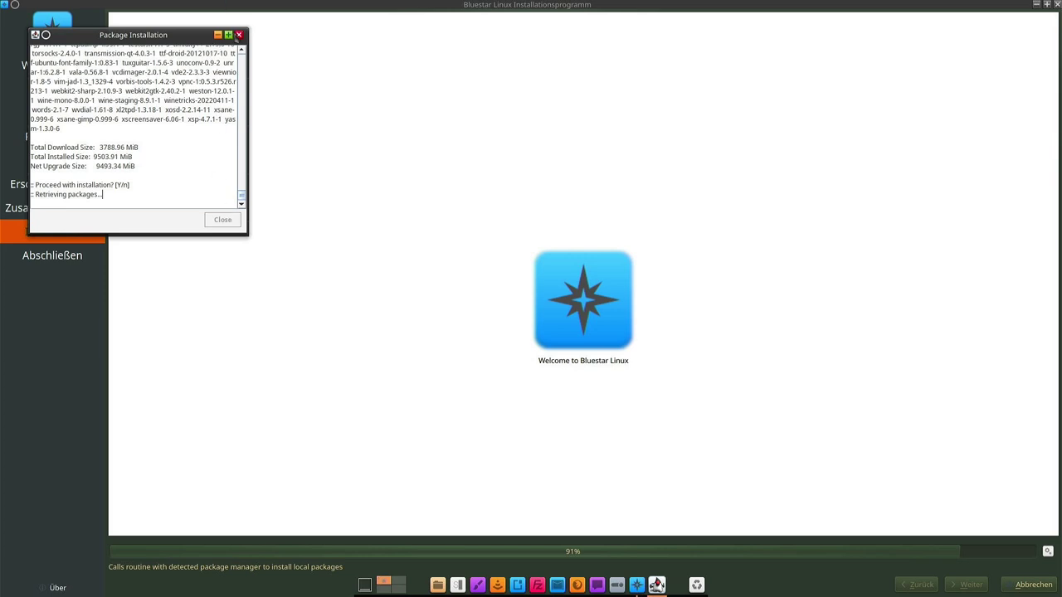
Close Package Installation, read the 'Installation gescheitert' locked-pacman-database error, then exit the installer
{"action": "left_click", "coordinate": [239, 35]}
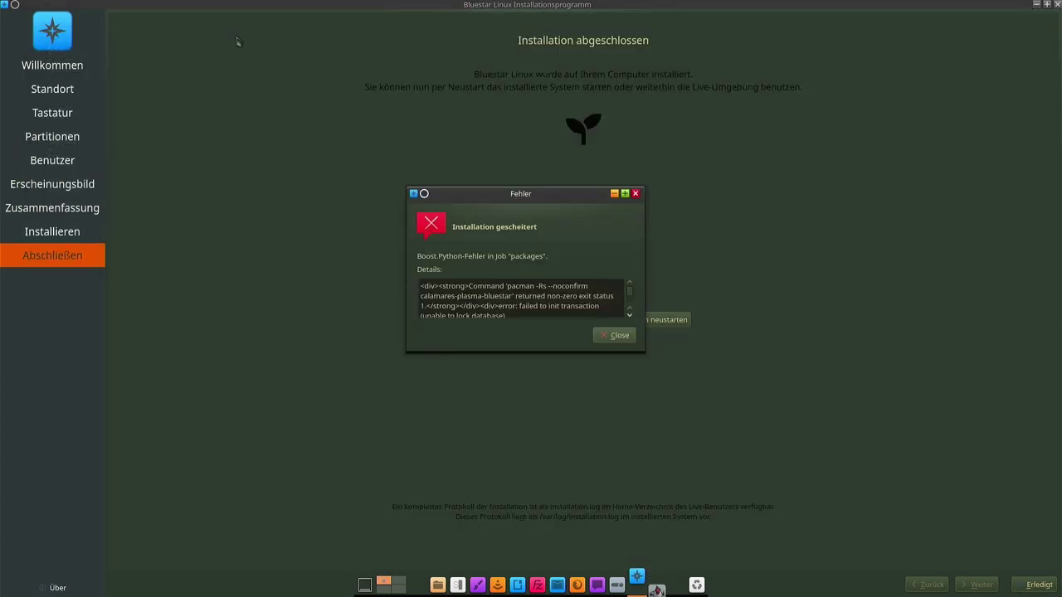
{"action": "scroll", "coordinate": [584, 303], "scroll_direction": "down", "scroll_amount": 1}
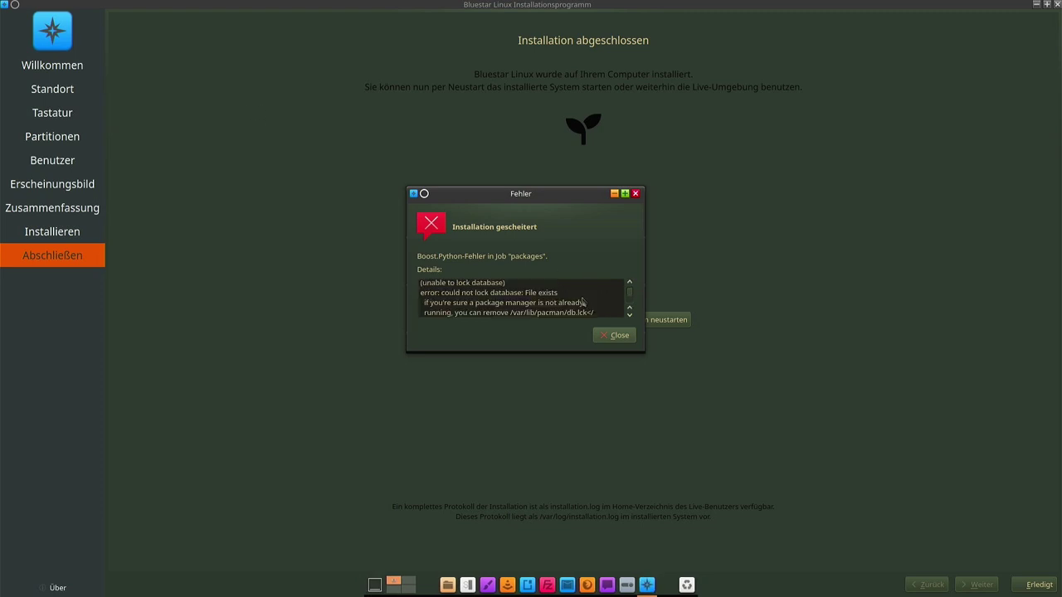
{"action": "scroll", "coordinate": [584, 302], "scroll_direction": "up", "scroll_amount": 1}
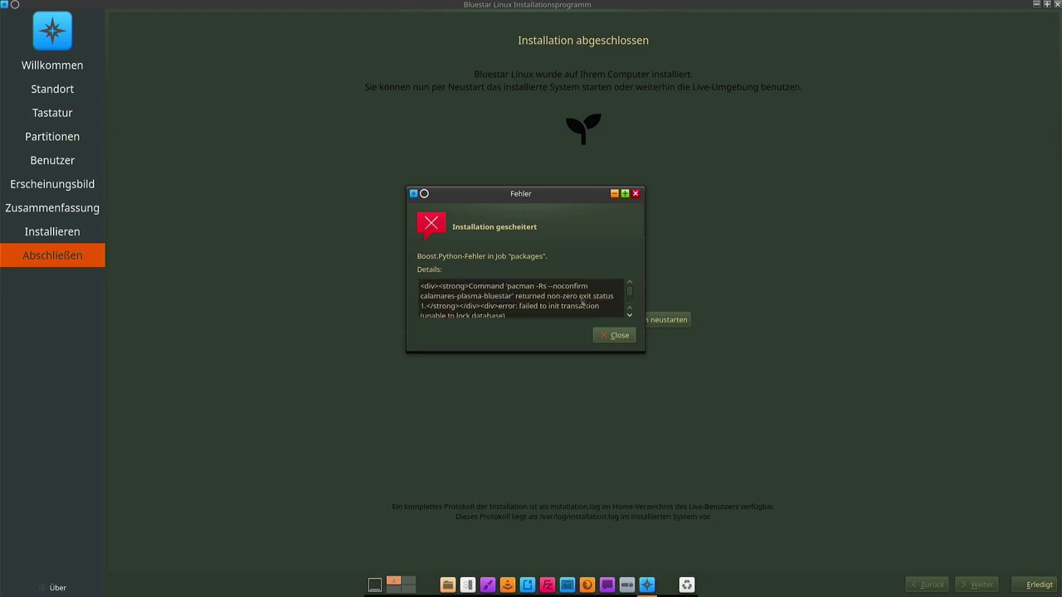
{"action": "scroll", "coordinate": [571, 307], "scroll_direction": "down", "scroll_amount": 4}
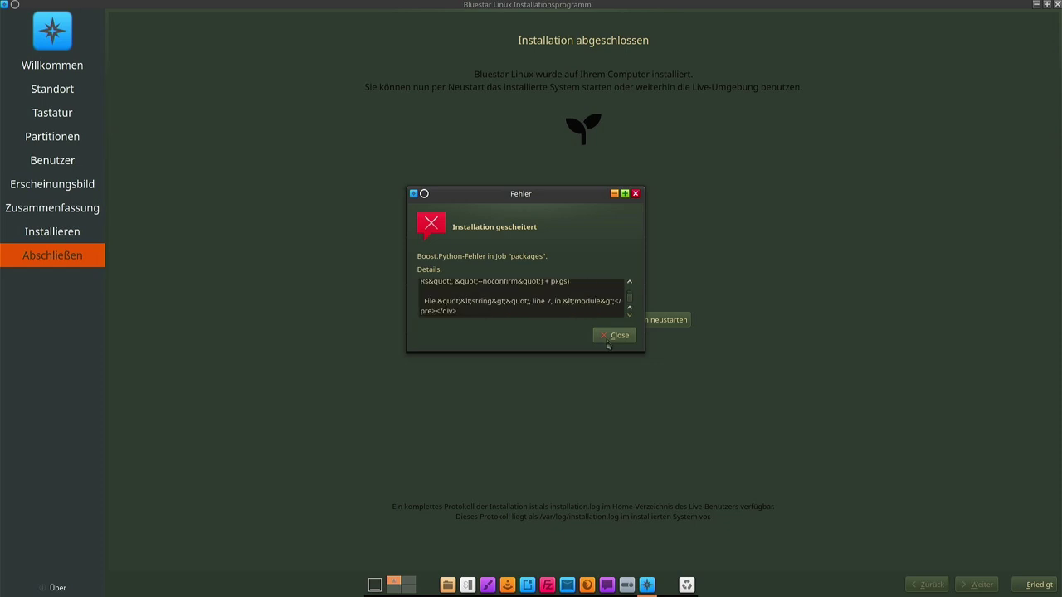
{"action": "left_click", "coordinate": [609, 342]}
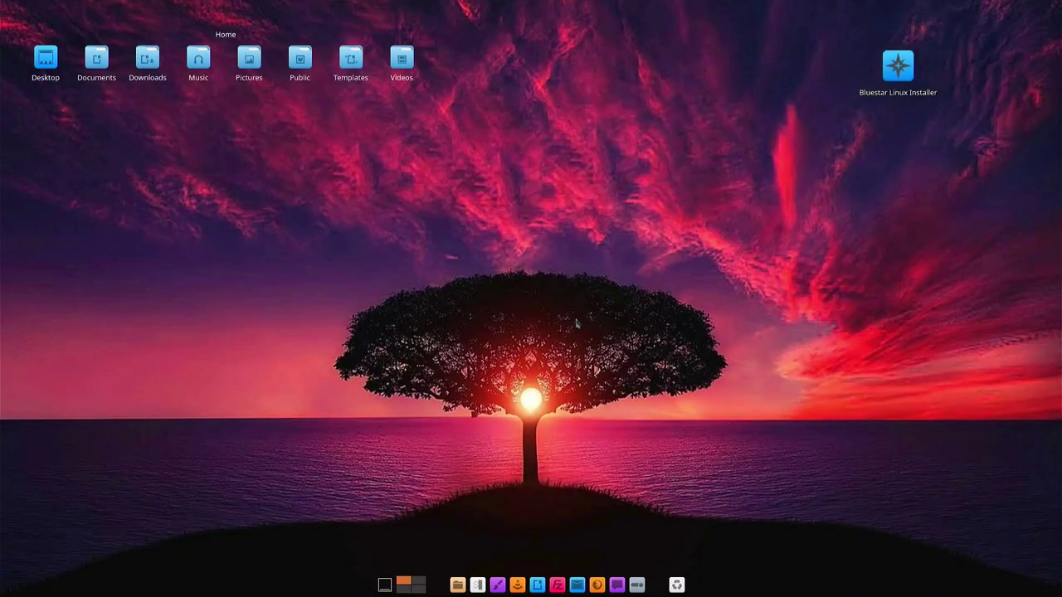
Restart the live system from the top panel's shut down options
{"action": "left_click", "coordinate": [316, 8]}
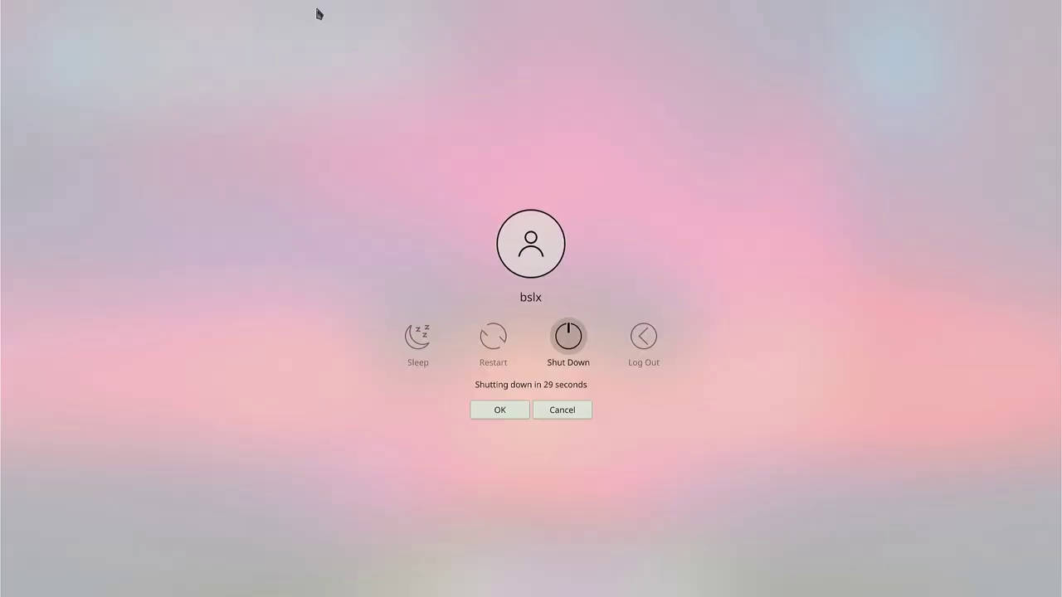
{"action": "left_click", "coordinate": [493, 338]}
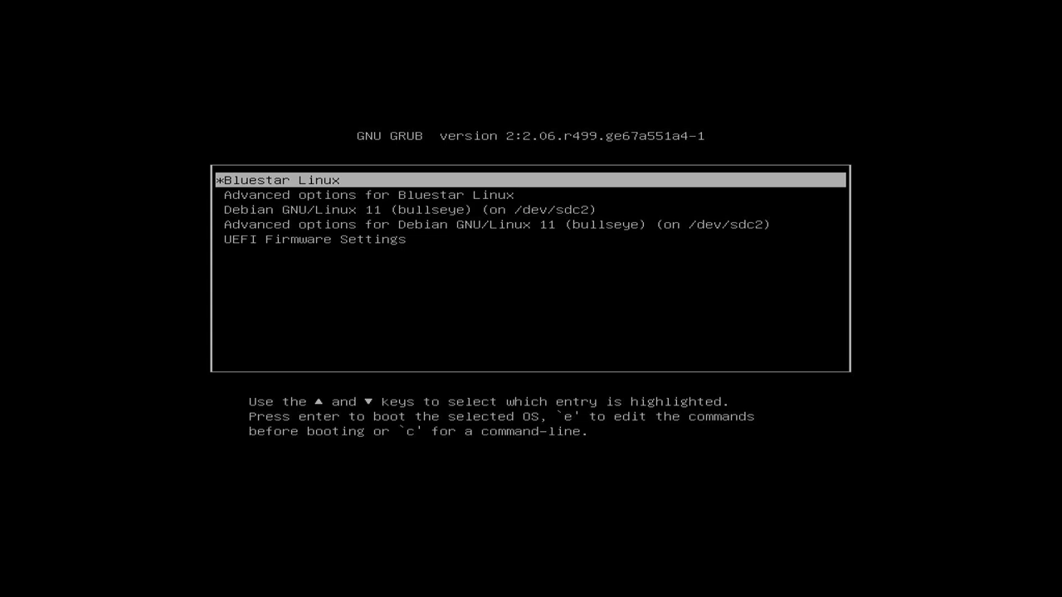
Boot the Bluestar Linux entry from the GRUB menu
{"action": "key", "text": "Down"}
{"action": "key", "text": "Up"}
{"action": "key", "text": "Return"}
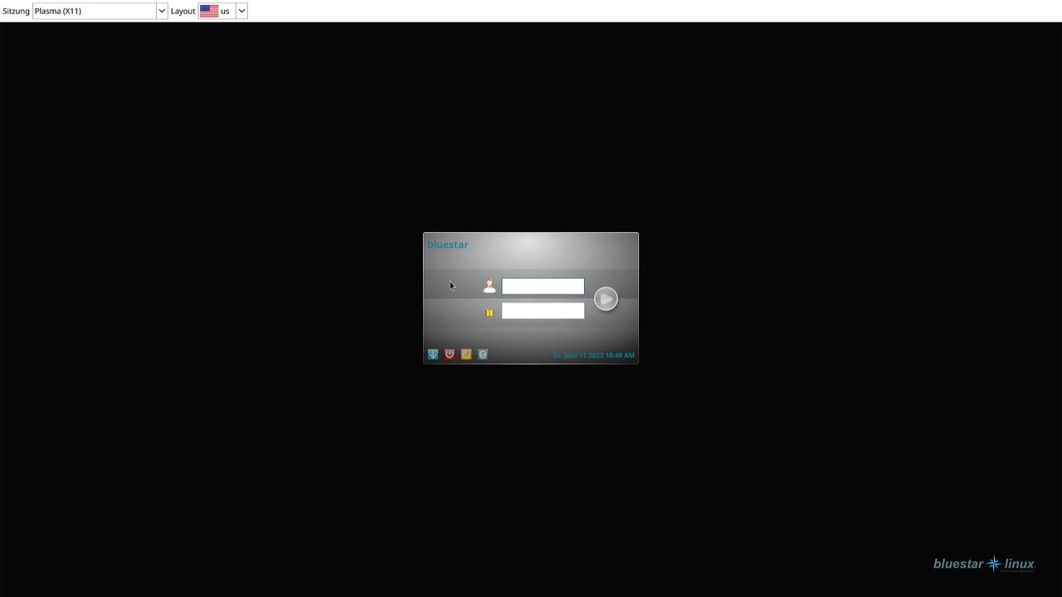
Log in to the Plasma (X11) session with the account's username and password
{"action": "key", "text": "Tab"}
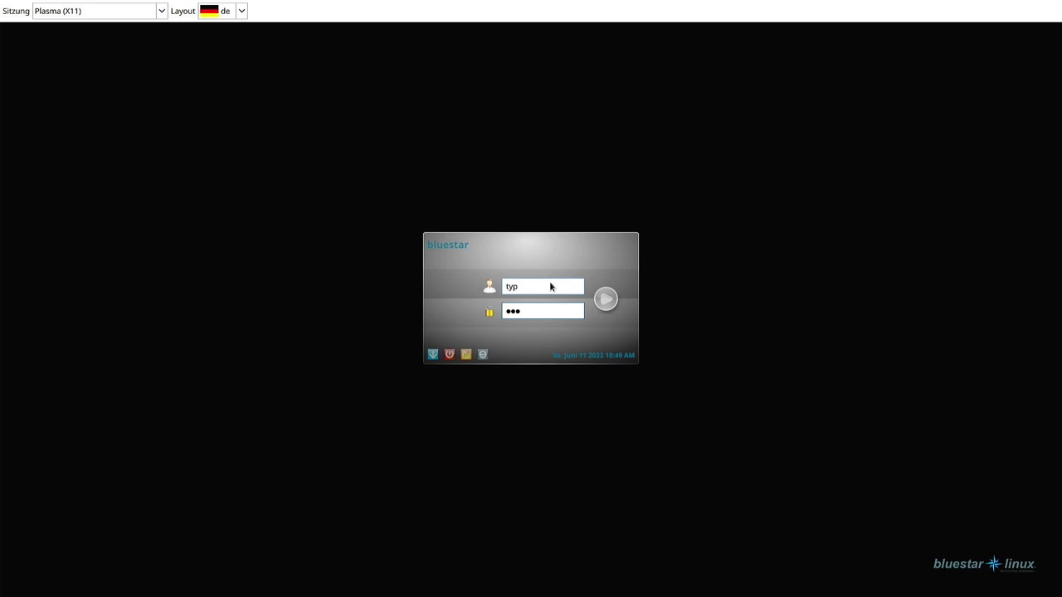
{"action": "key", "text": "Return"}
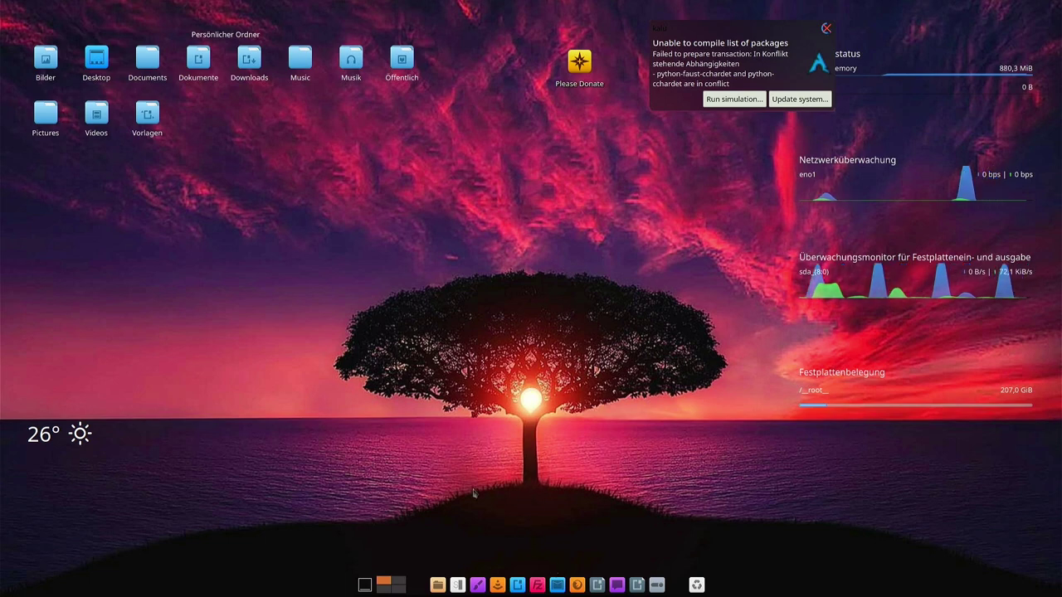
Launch Konsole from the dock, enlarge its text and maximize the window
{"action": "mouse_move", "coordinate": [364, 6]}
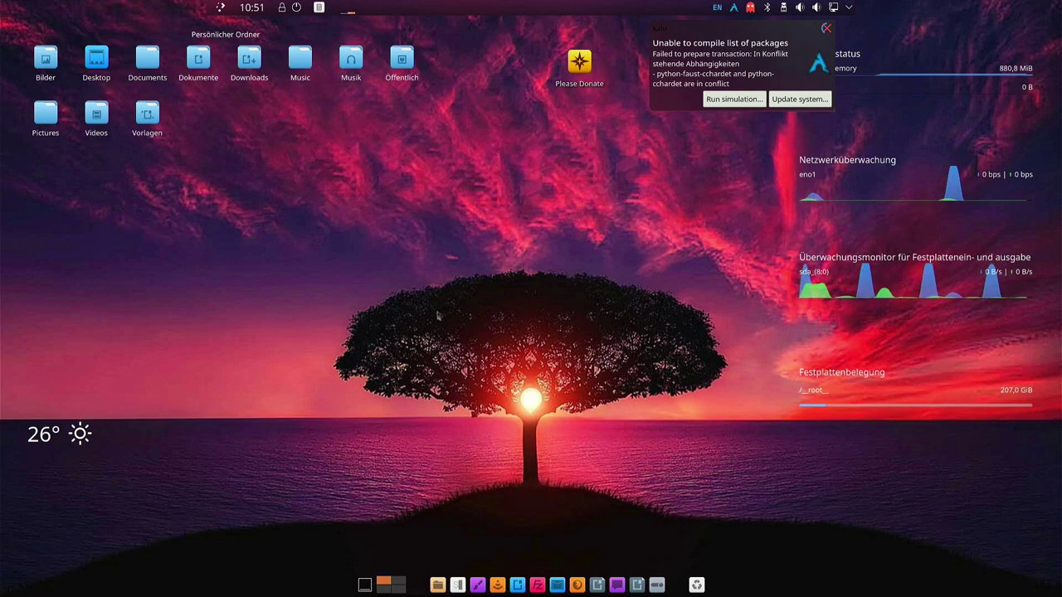
{"action": "left_click", "coordinate": [458, 581]}
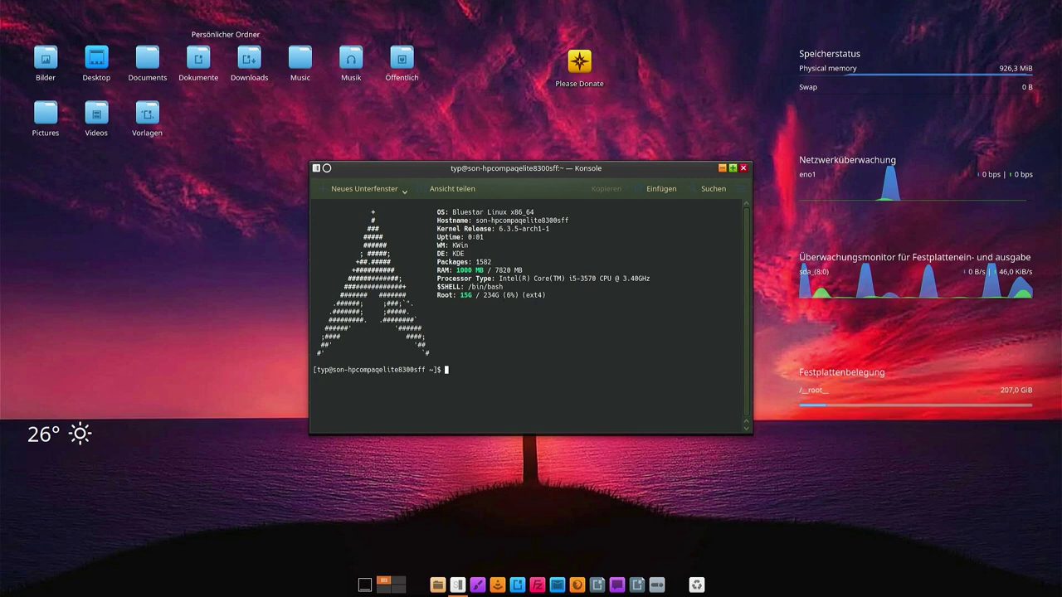
{"action": "key", "text": "ctrl+plus"}
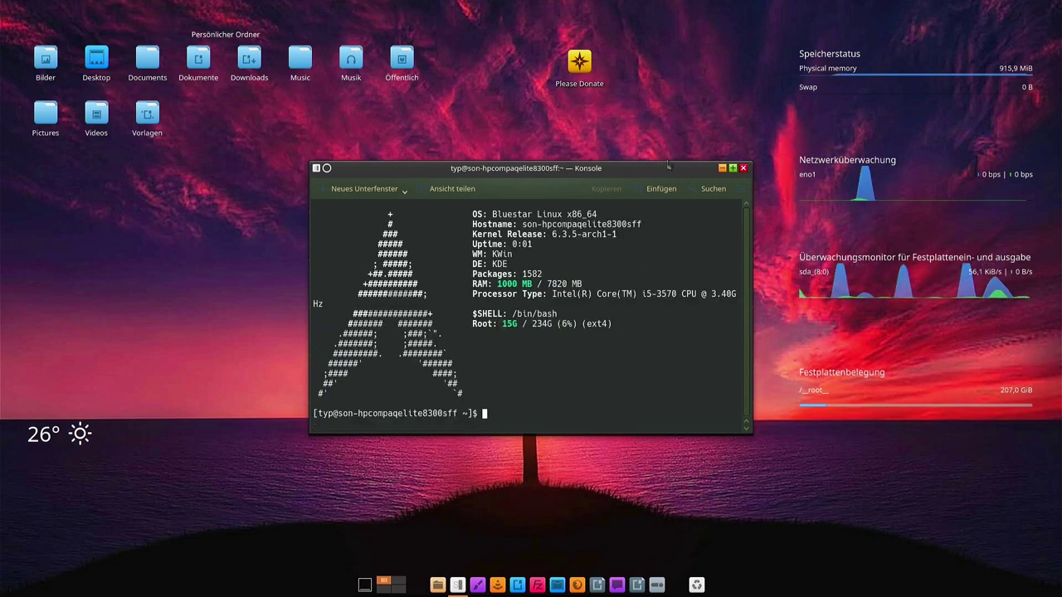
{"action": "left_click", "coordinate": [732, 167]}
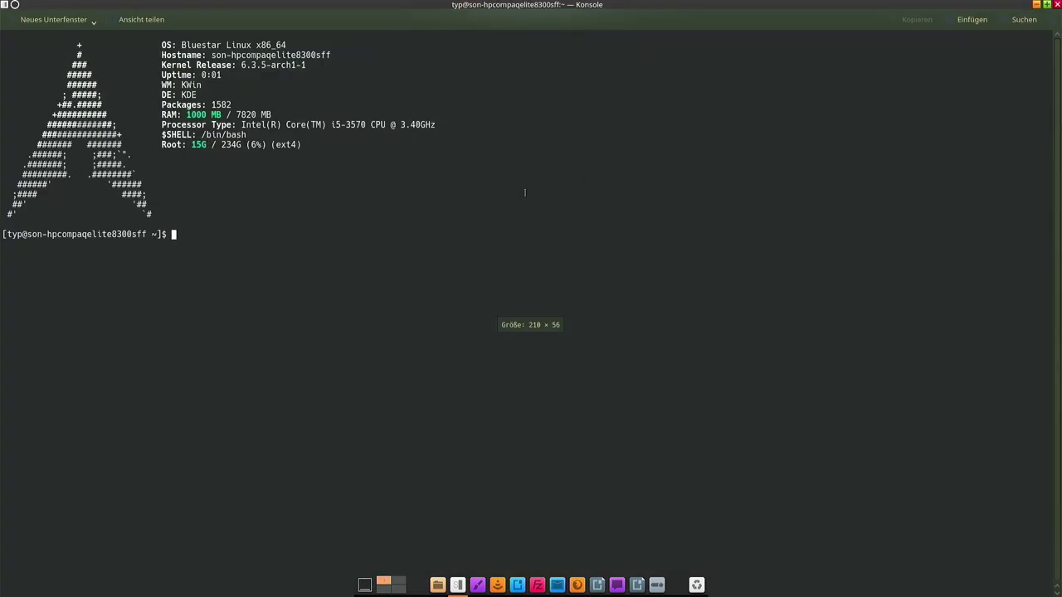
Clear the screen, zoom the text further and begin typing 'sudo pacman' at the prompt
{"action": "key", "text": "ctrl+l"}
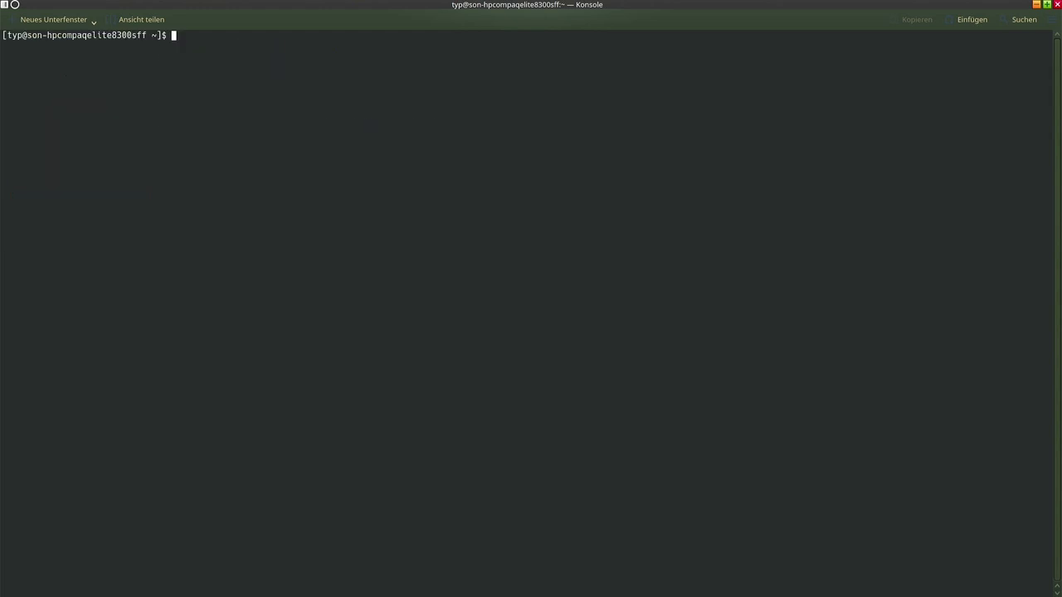
{"action": "key", "text": "ctrl+plus"}
{"action": "key", "text": "ctrl+plus"}
{"action": "key", "text": "ctrl+plus"}
{"action": "key", "text": "ctrl+plus"}
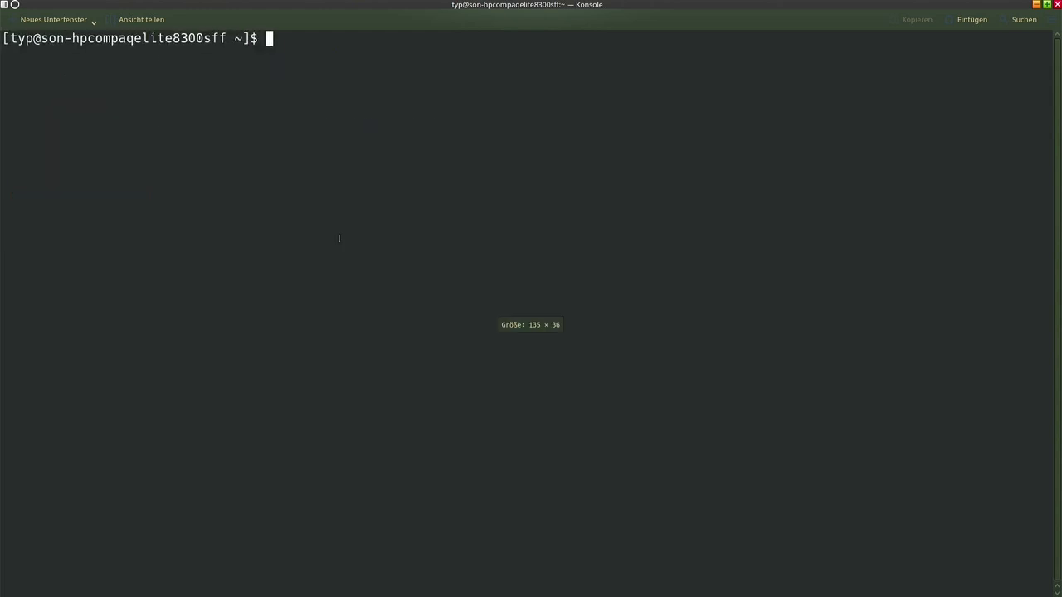
{"action": "type", "text": "ud"}
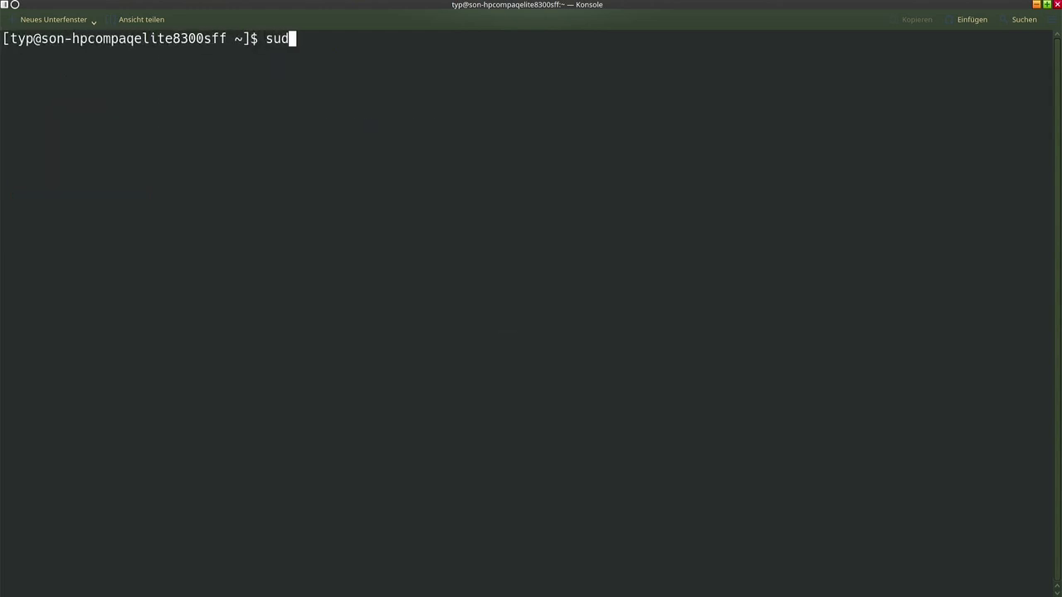
{"action": "type", "text": "o pacman /"}
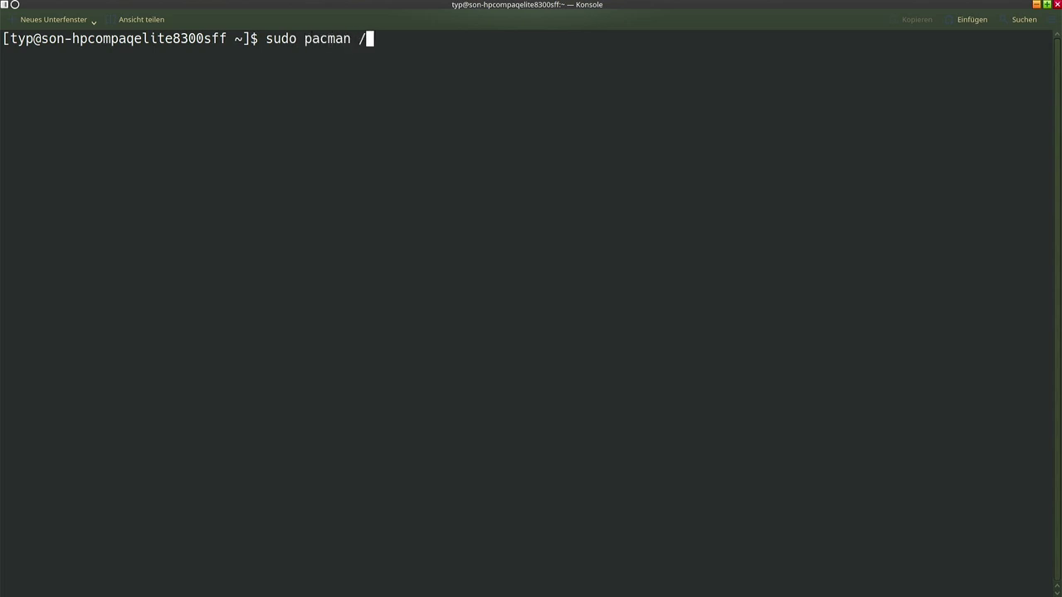
{"action": "type", "text": "Sz"}
{"action": "key", "text": "BackSpace"}
{"action": "key", "text": "BackSpace"}
{"action": "key", "text": "BackSpace"}
{"action": "mouse_move", "coordinate": [0, 0]}
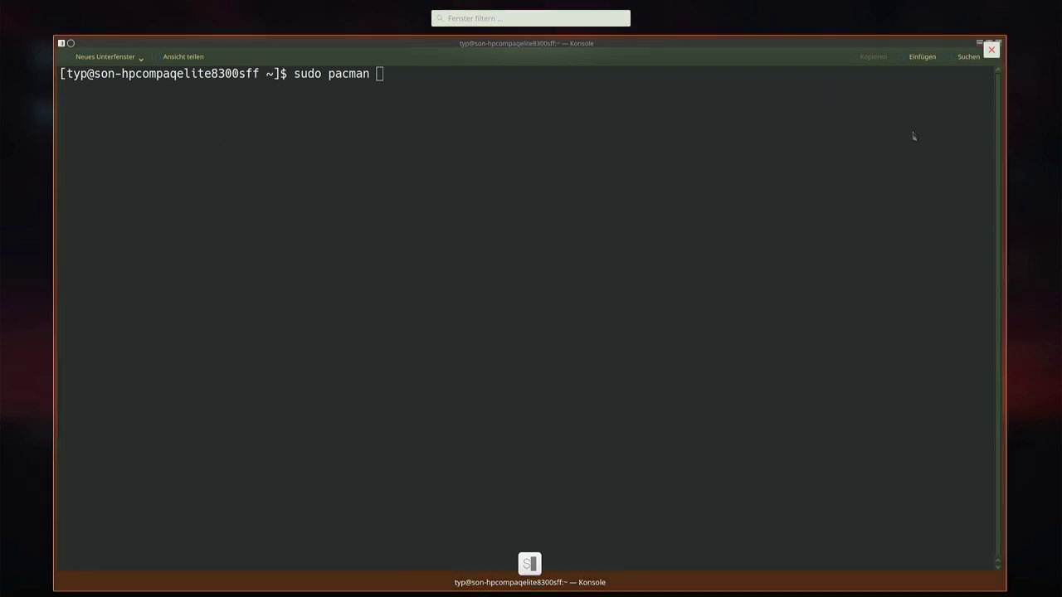
Search 'tas' to reach the Tastatur settings' Belegungen page
{"action": "left_click", "coordinate": [858, 205]}
{"action": "type", "text": "tas"}
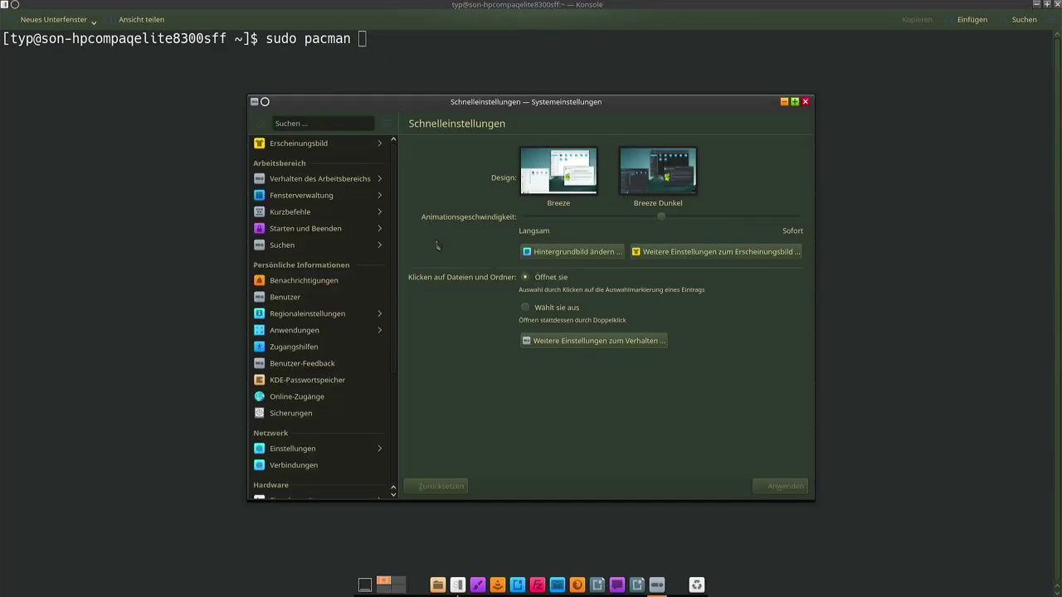
{"action": "left_click", "coordinate": [299, 382]}
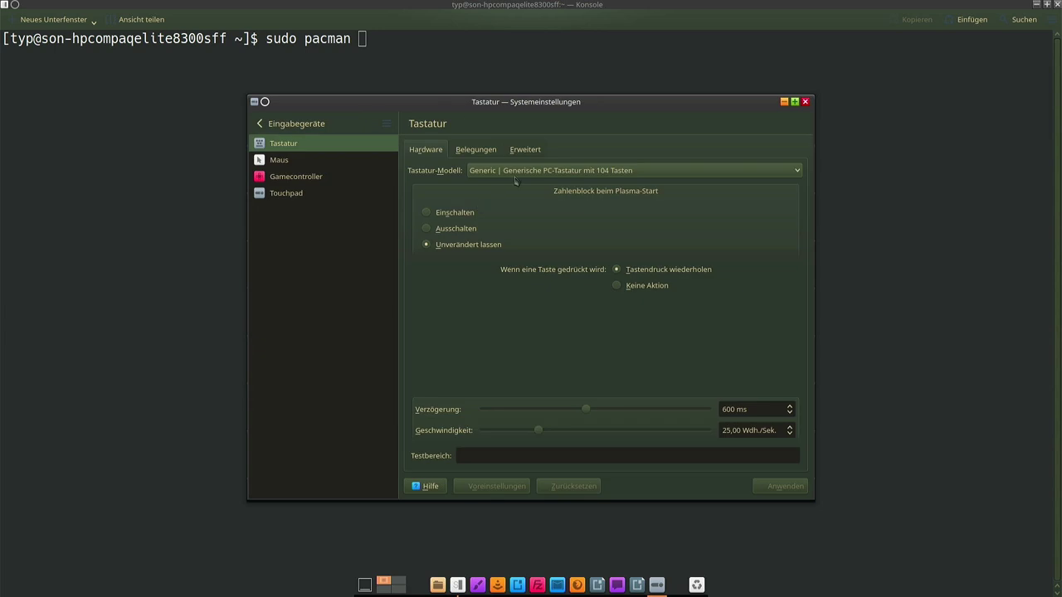
{"action": "left_click", "coordinate": [483, 151]}
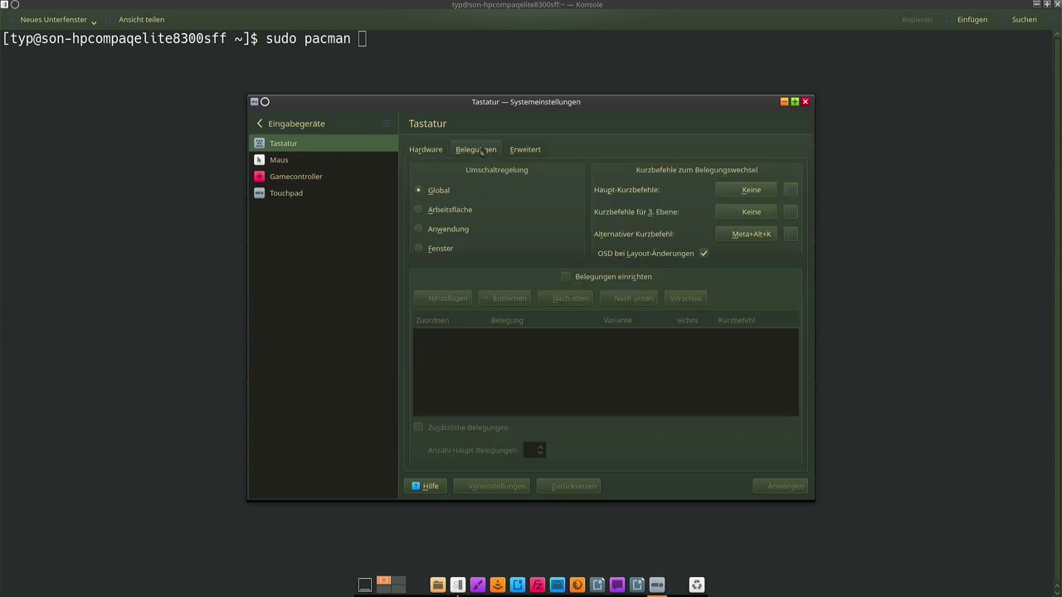
Enable custom layouts, add Deutsch, remove English (USA) and apply the change
{"action": "left_click", "coordinate": [564, 279]}
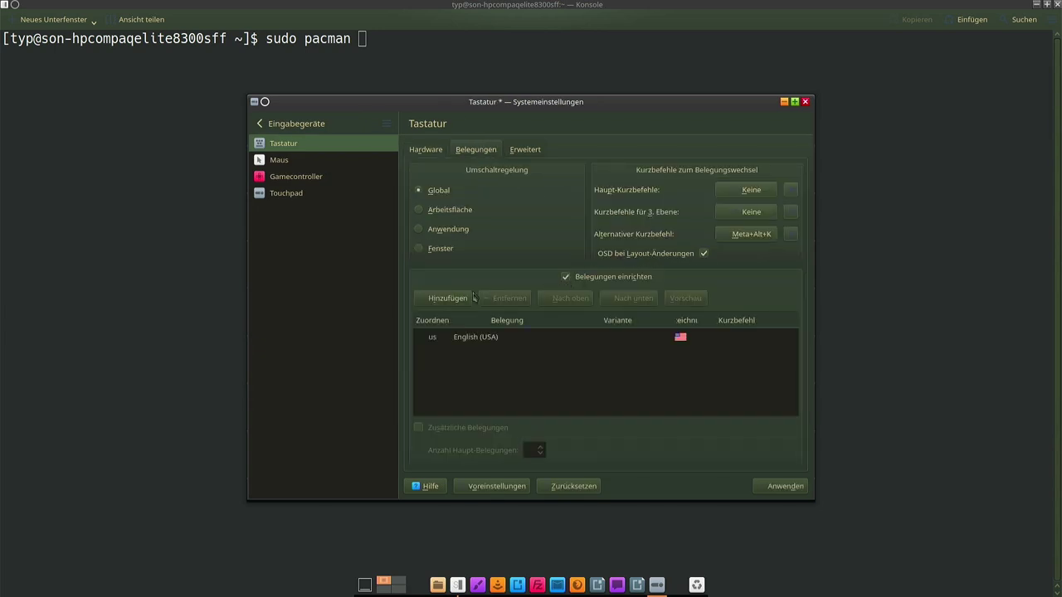
{"action": "left_click", "coordinate": [451, 300]}
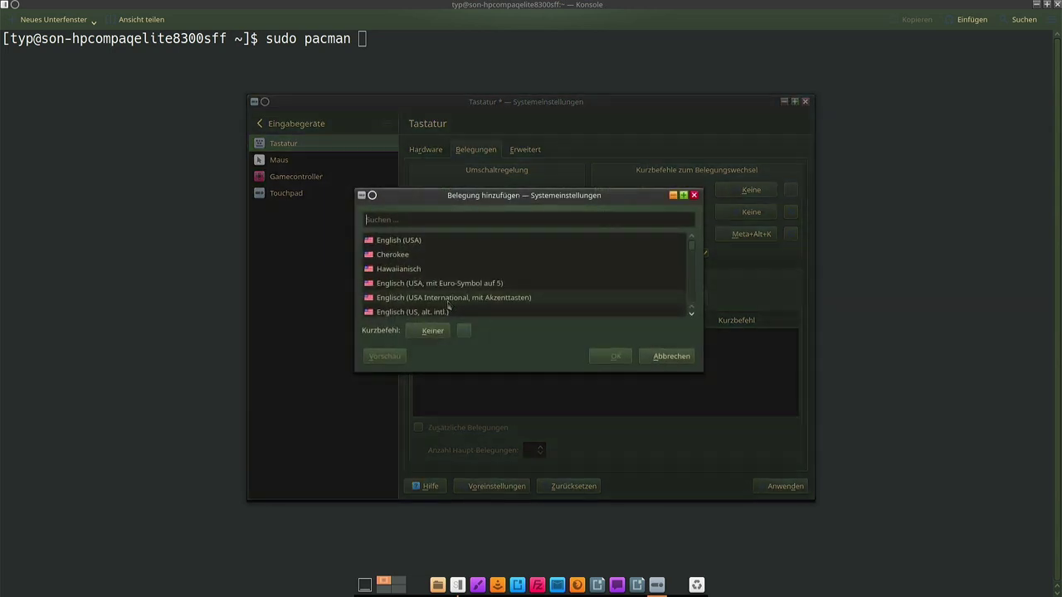
{"action": "type", "text": "deu"}
{"action": "key", "text": "Return"}
{"action": "left_click", "coordinate": [506, 300]}
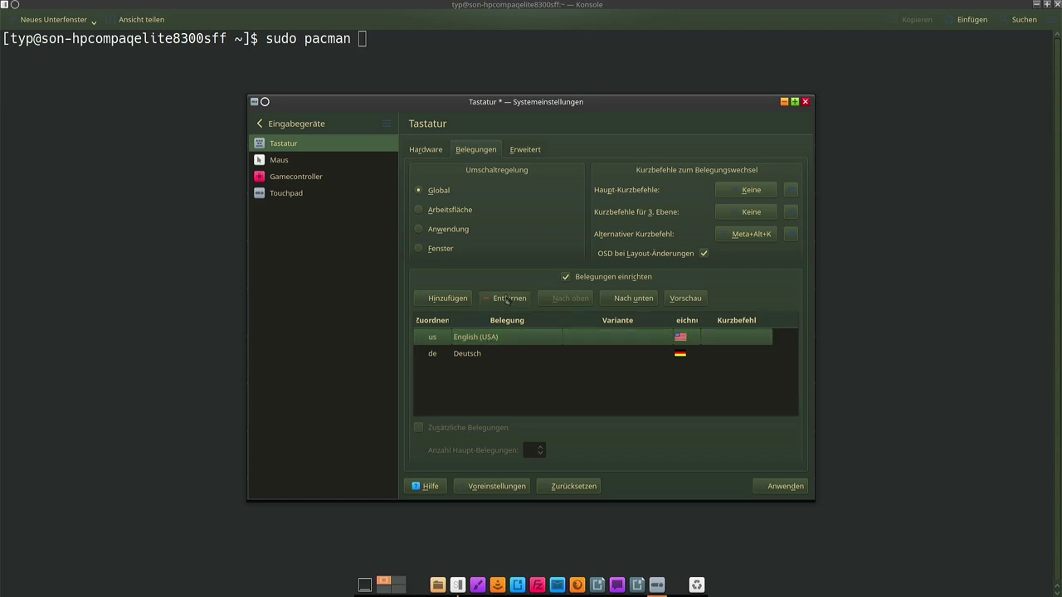
{"action": "left_click", "coordinate": [783, 487]}
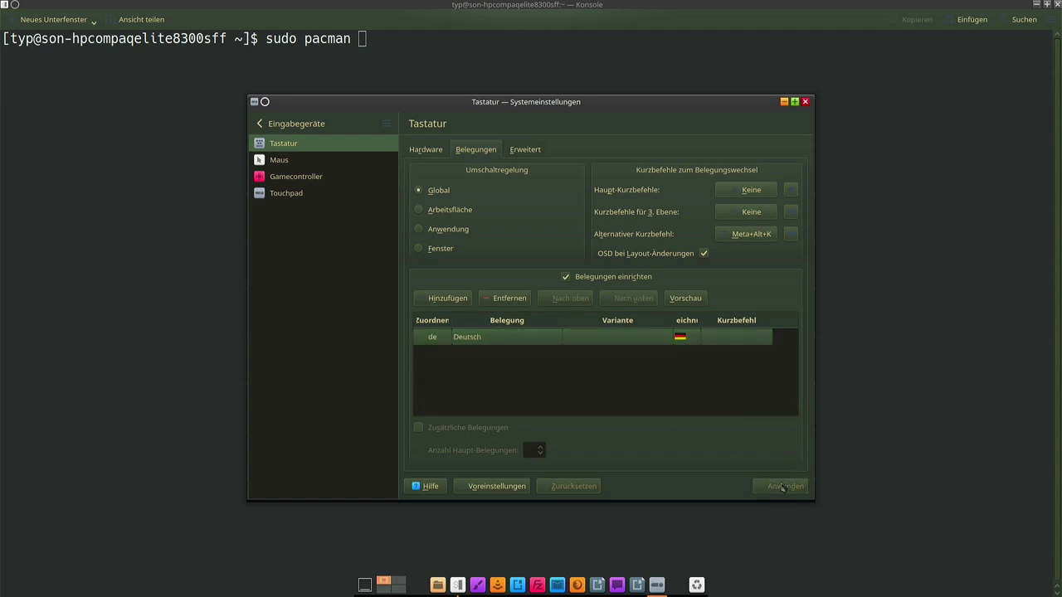
Close the keyboard settings and run 'sudo pacman -Syy' to sync the package databases
{"action": "key", "text": "ctrl+q"}
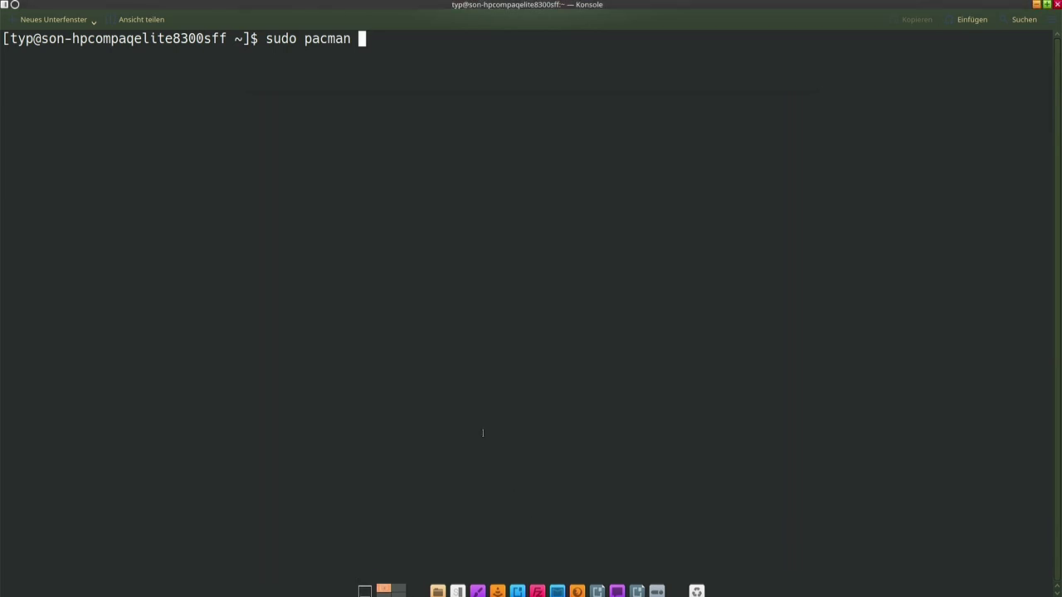
{"action": "type", "text": "-"}
{"action": "type", "text": "Syy"}
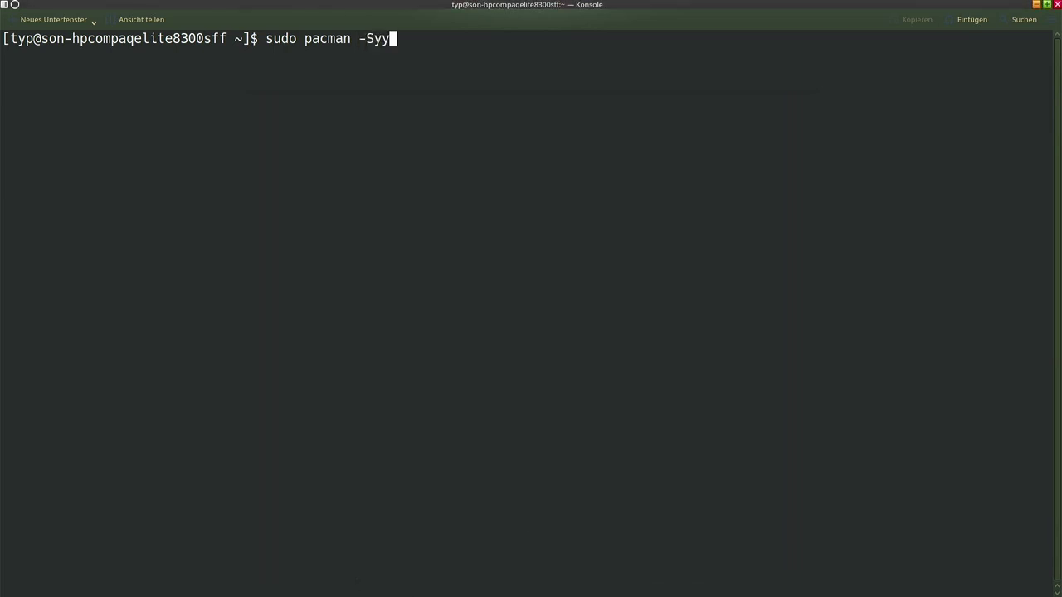
{"action": "key", "text": "Return"}
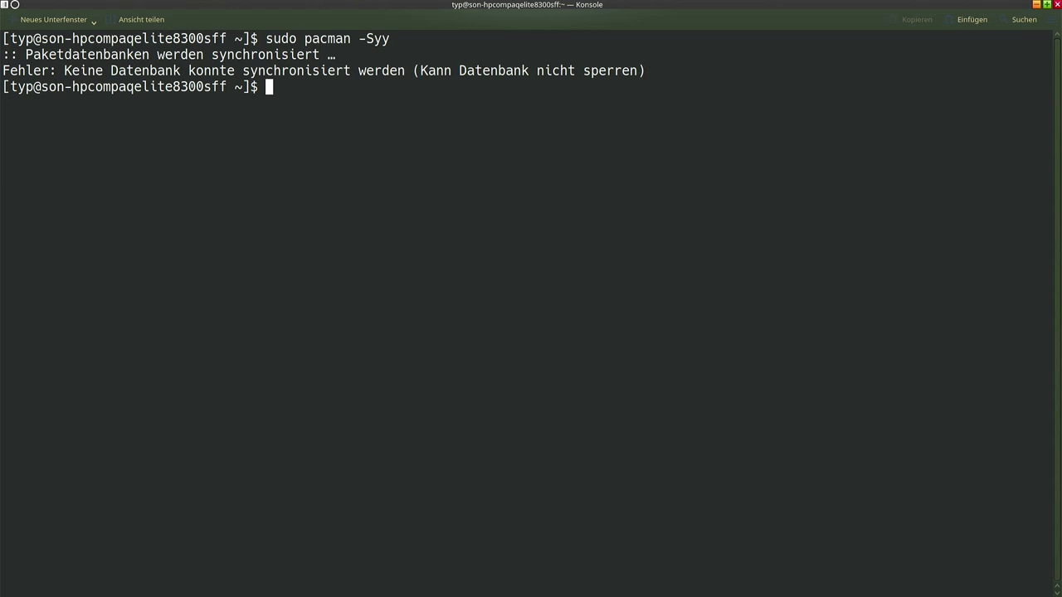
Rerun the command as 'sudo pacman -Syuv' for a full upgrade
{"action": "key", "text": "Up"}
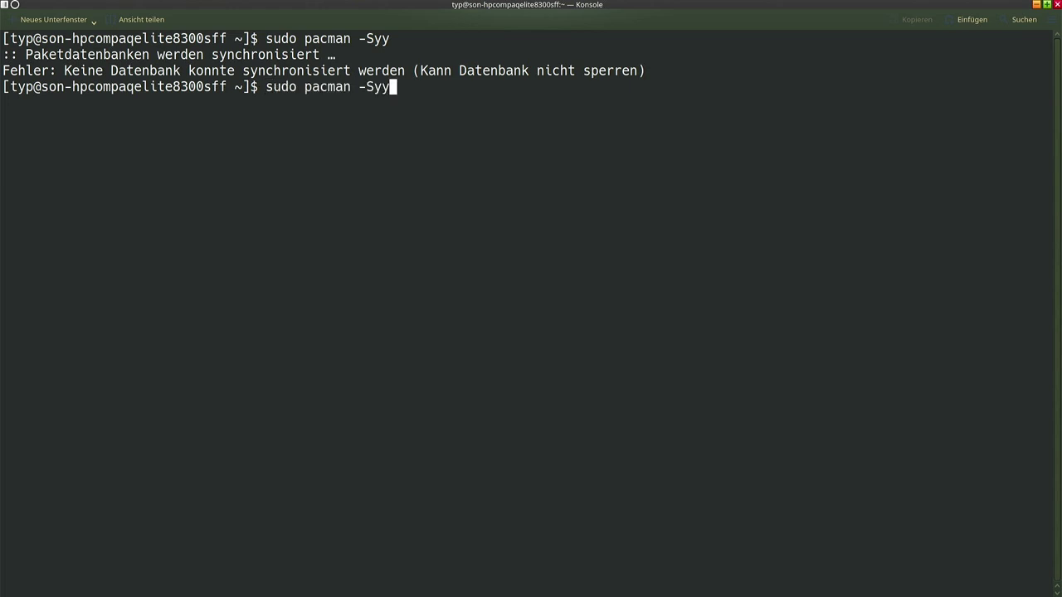
{"action": "key", "text": "BackSpace"}
{"action": "type", "text": "uv"}
{"action": "key", "text": "Return"}
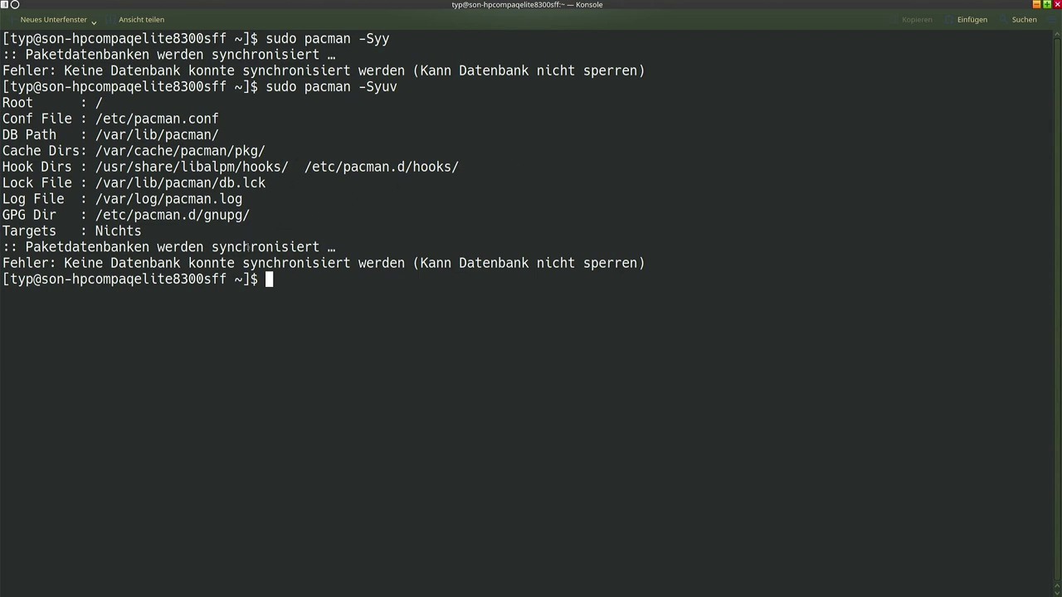
Copy the reported Lock File path and delete it with 'sudo rm'
{"action": "left_click_drag", "start_coordinate": [3, 182], "coordinate": [265, 184]}
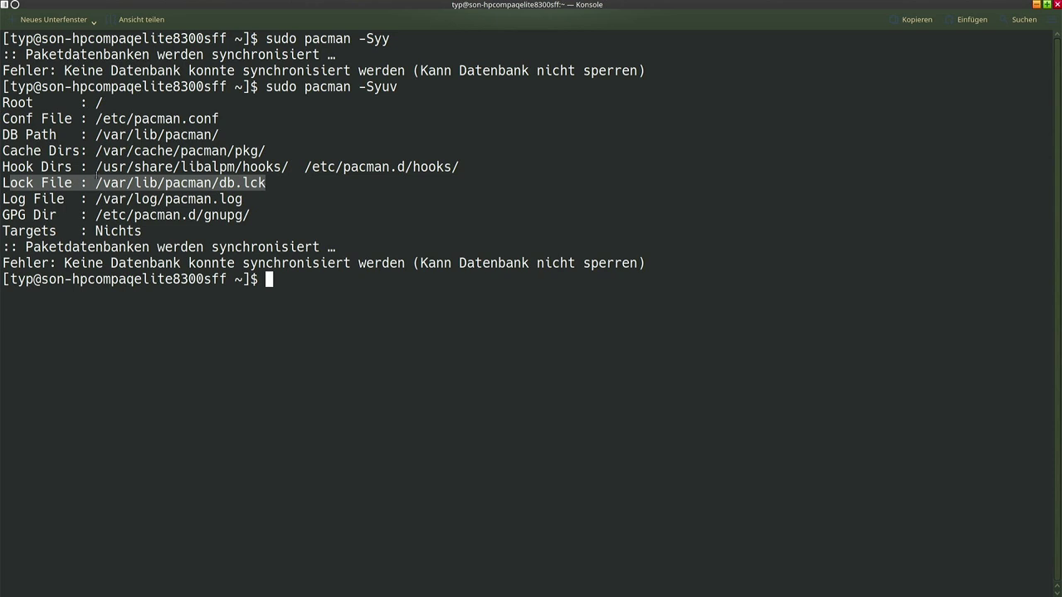
{"action": "left_click", "coordinate": [74, 179]}
{"action": "left_click_drag", "start_coordinate": [95, 182], "coordinate": [265, 183]}
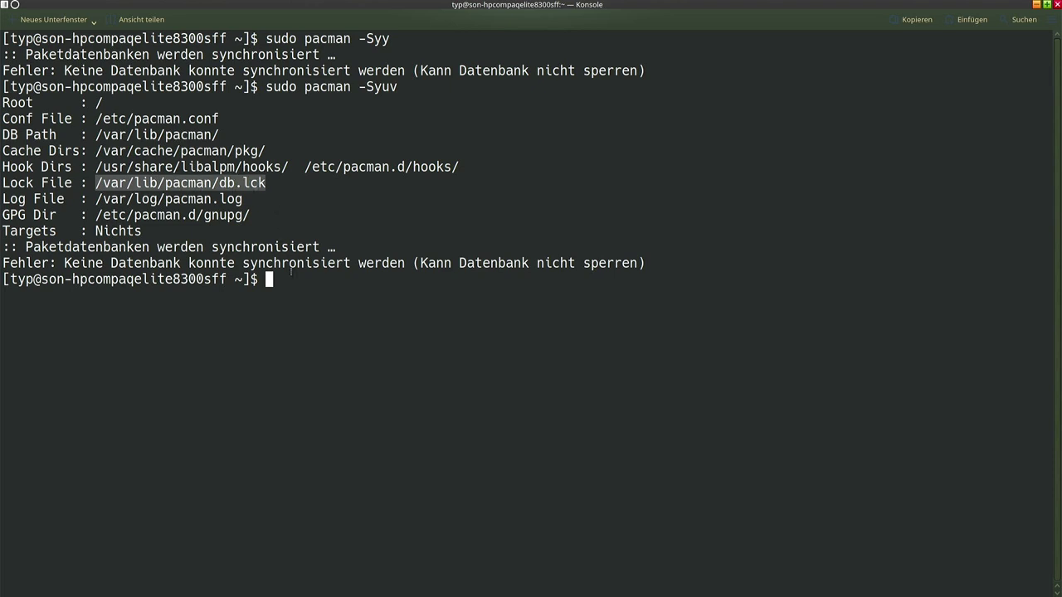
{"action": "right_click", "coordinate": [238, 186]}
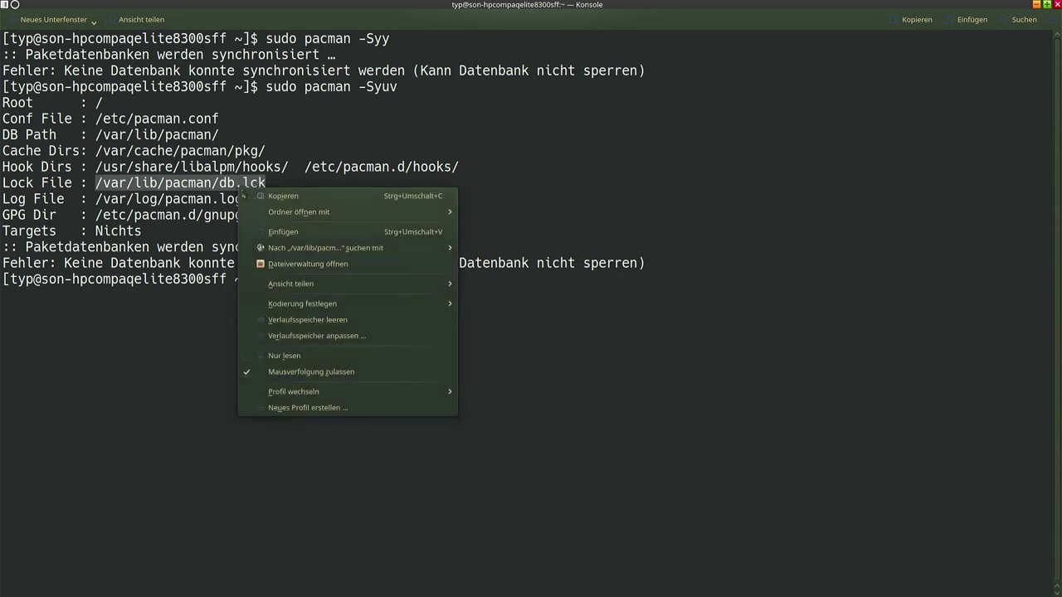
{"action": "left_click", "coordinate": [285, 203]}
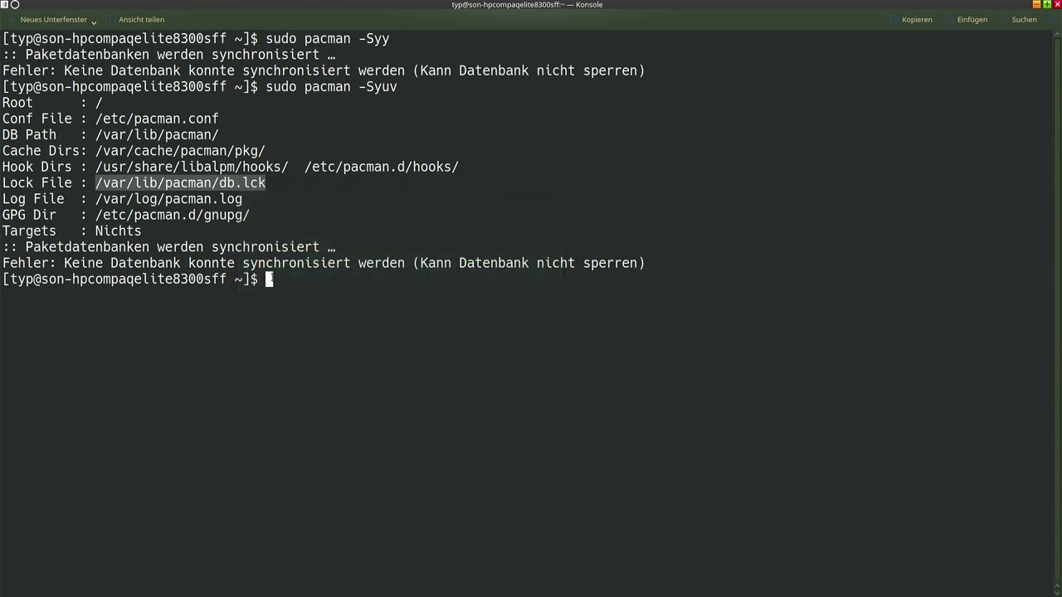
{"action": "left_click", "coordinate": [276, 278]}
{"action": "type", "text": "sudo rm"}
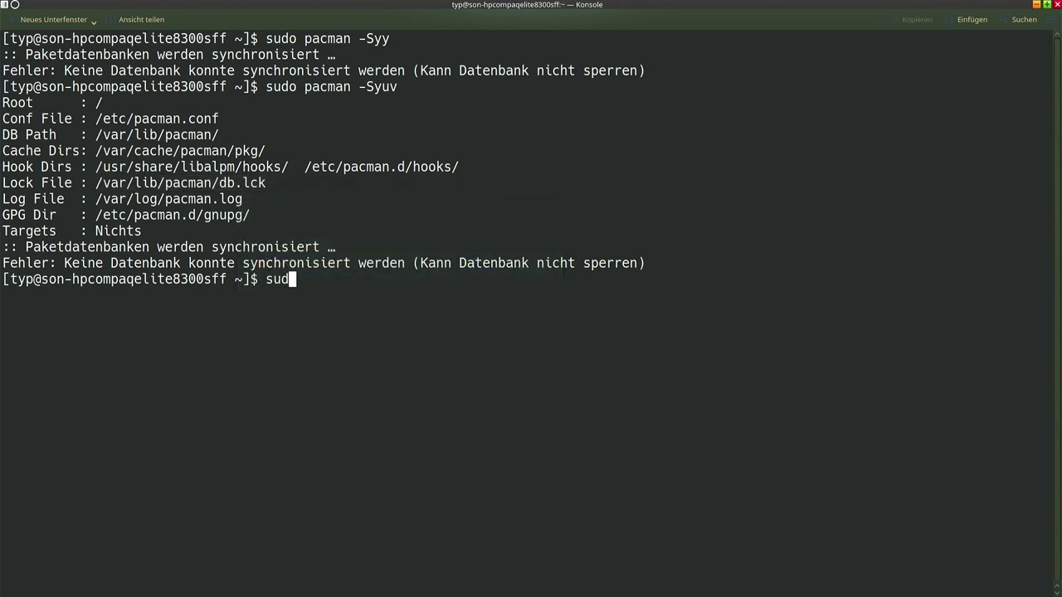
{"action": "key", "text": "ctrl+shift+v"}
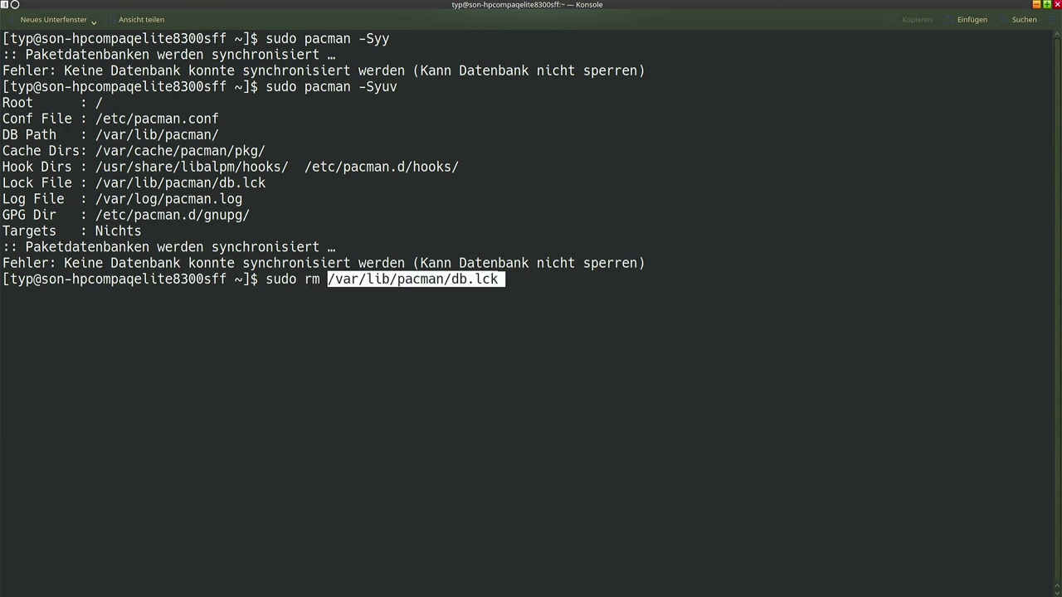
{"action": "key", "text": "Return"}
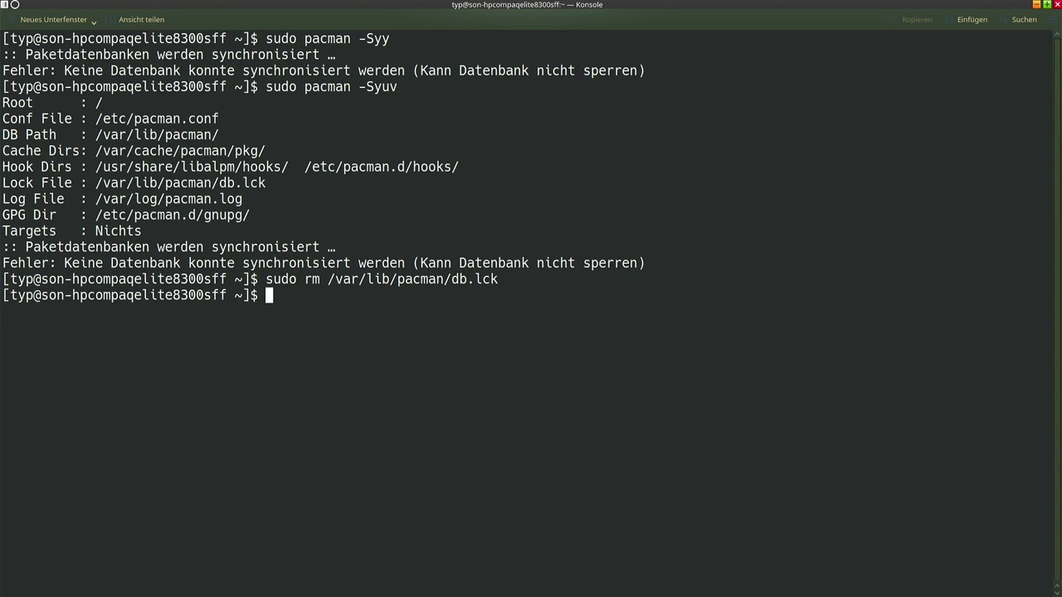
Rerun 'sudo pacman -Syy' so the databases sync without the lock
{"action": "key", "text": "Up"}
{"action": "key", "text": "Up"}
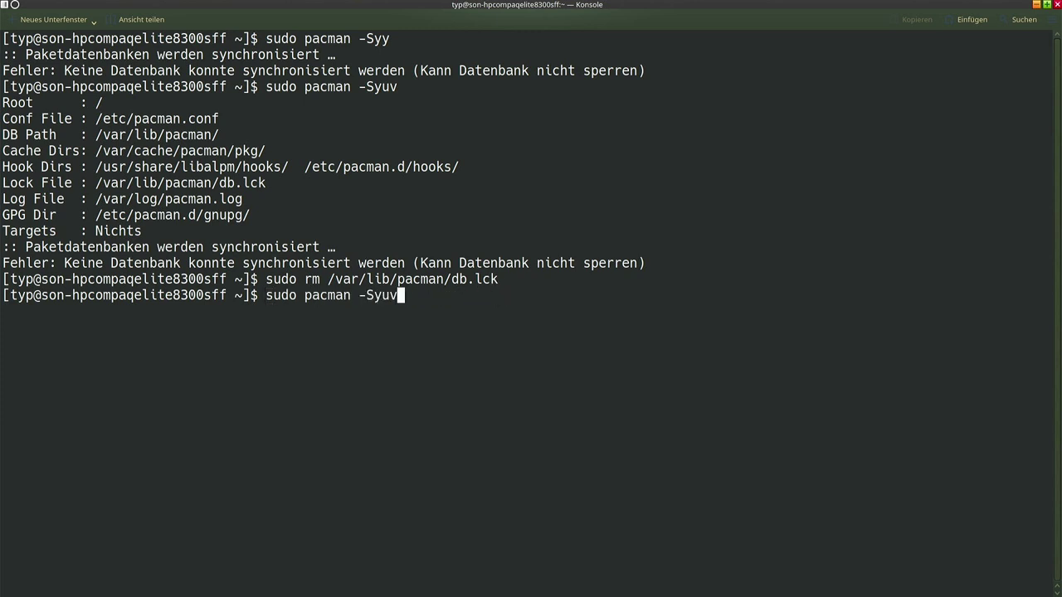
{"action": "key", "text": "BackSpace"}
{"action": "key", "text": "BackSpace"}
{"action": "type", "text": "y"}
{"action": "key", "text": "Return"}
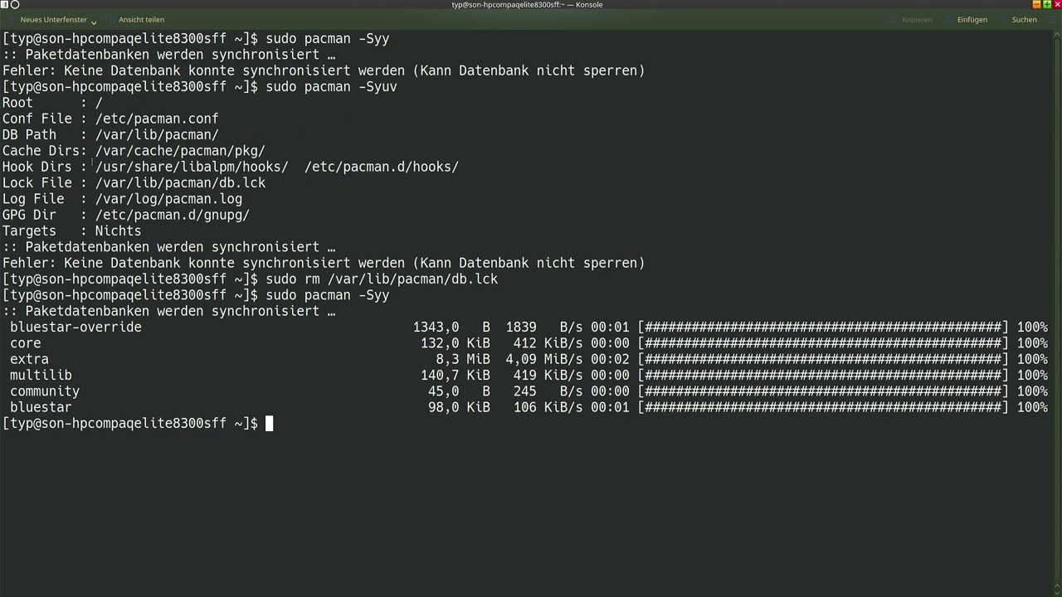
Check the bluestar repository lines in the sync output, then clear the terminal
{"action": "left_click_drag", "start_coordinate": [228, 182], "coordinate": [283, 187]}
{"action": "left_click", "coordinate": [282, 187]}
{"action": "double_click", "coordinate": [41, 407]}
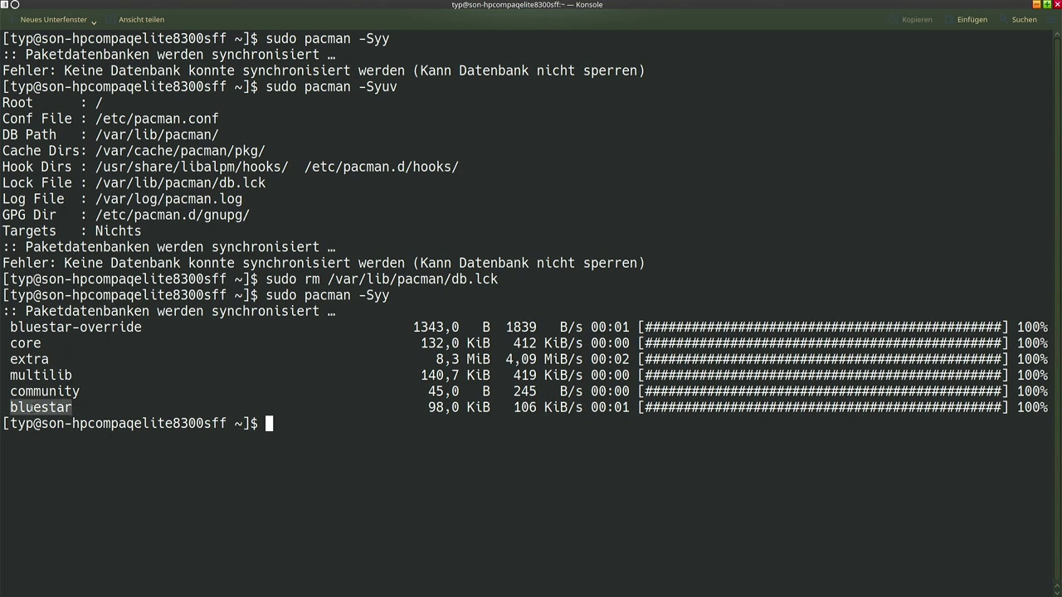
{"action": "left_click", "coordinate": [38, 330]}
{"action": "triple_click", "coordinate": [37, 330]}
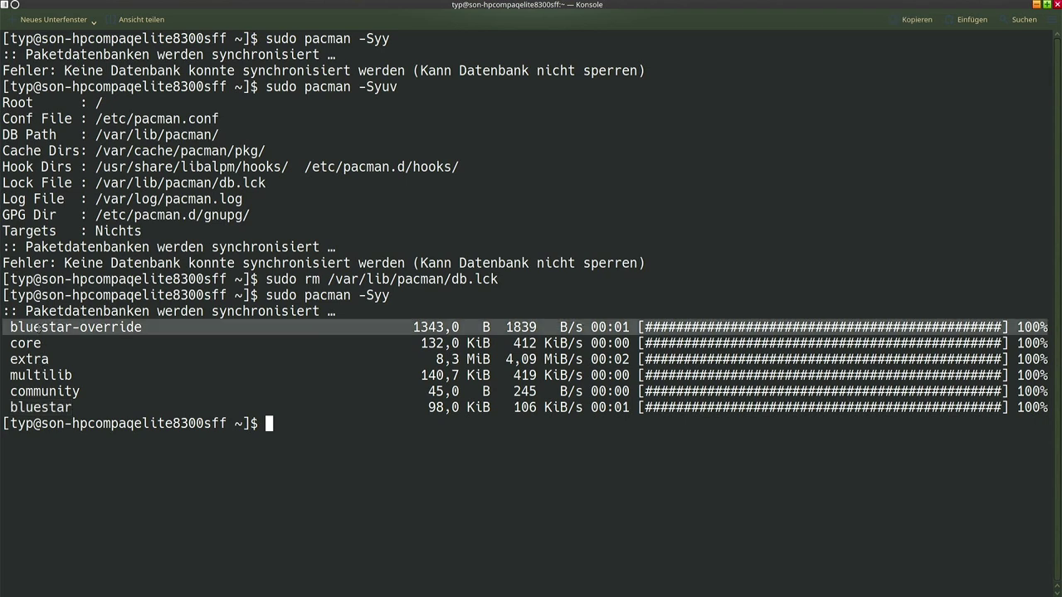
{"action": "left_click", "coordinate": [38, 329]}
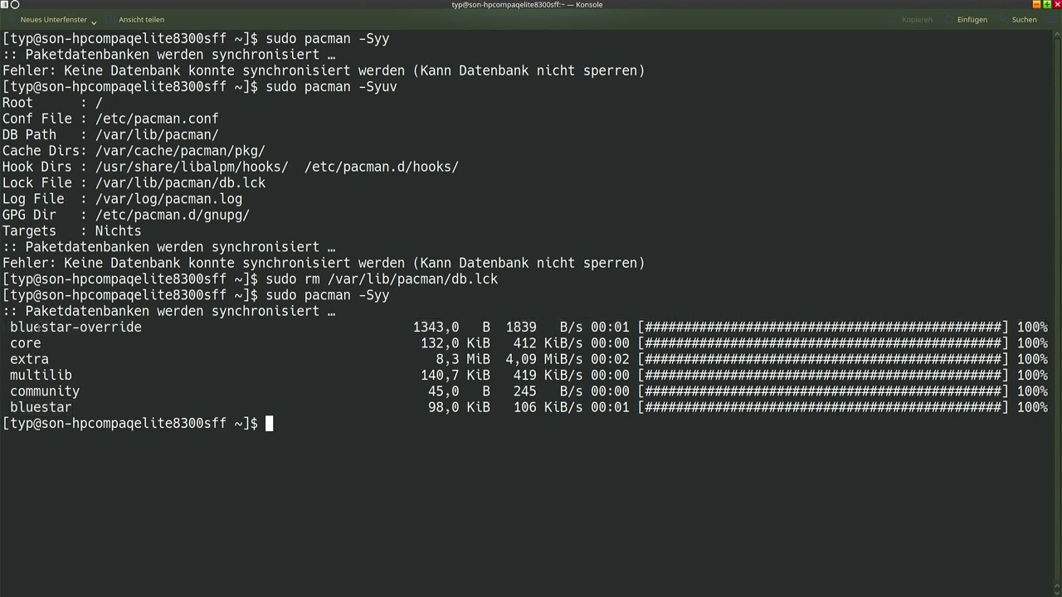
{"action": "double_click", "coordinate": [38, 407]}
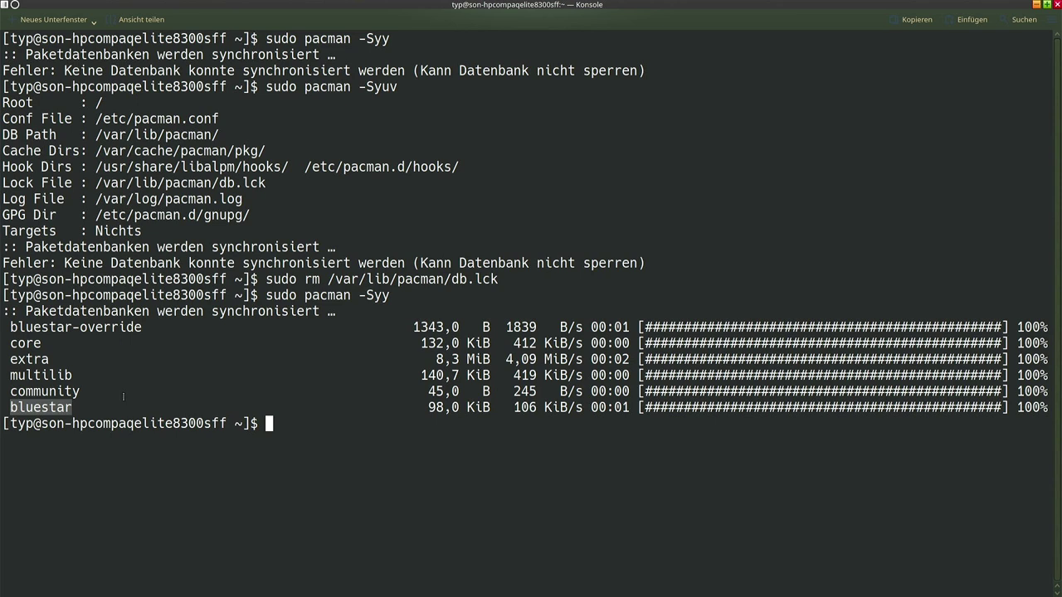
{"action": "left_click", "coordinate": [309, 420]}
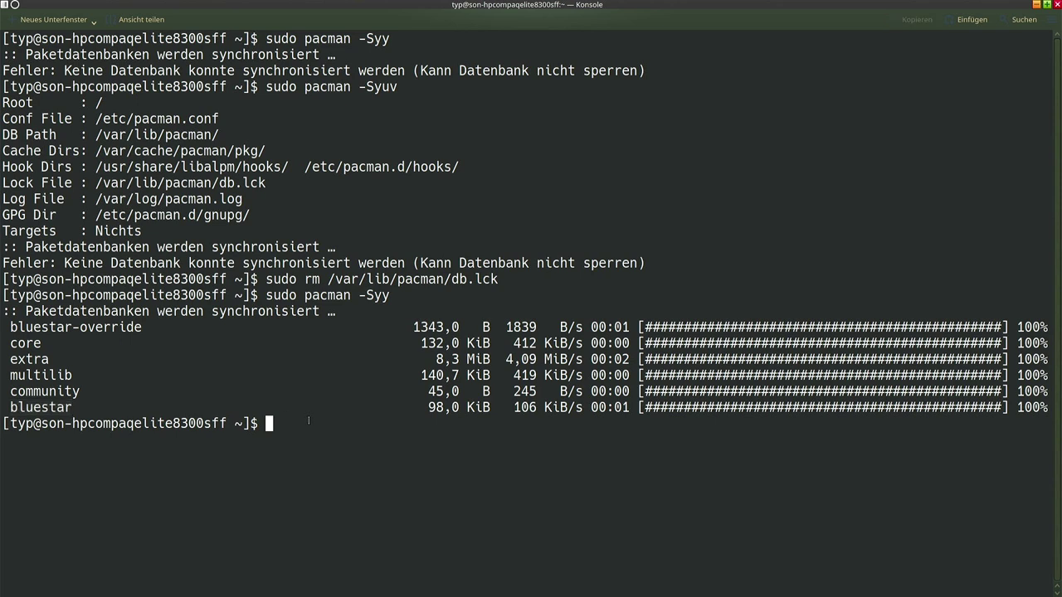
{"action": "key", "text": "ctrl+l"}
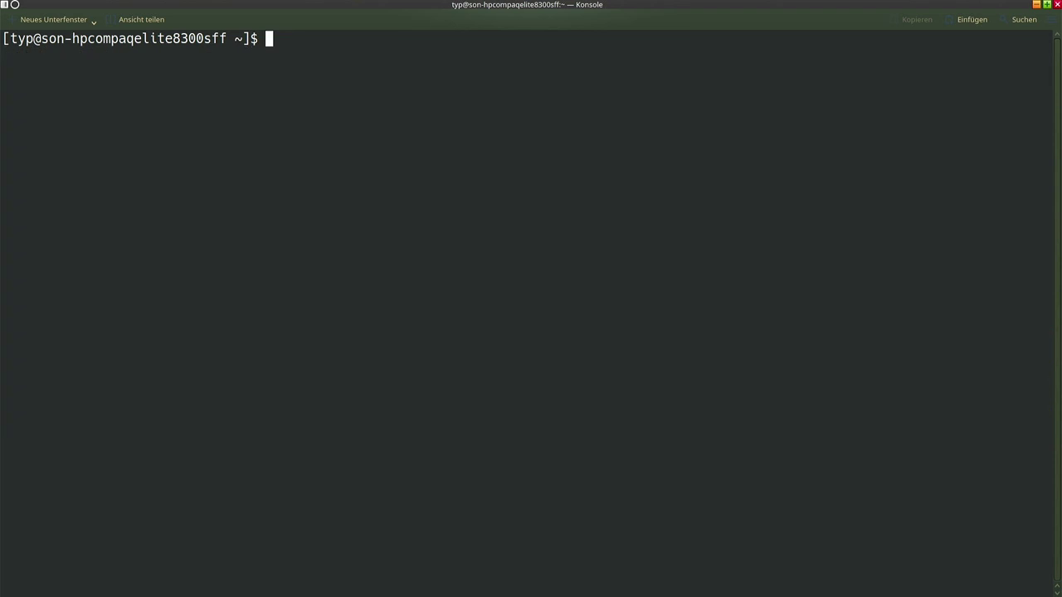
Run 'sudo pacman -Syu', answer j to replace python-cchardet, and accept the 209-package upgrade
{"action": "type", "text": "sudo pacman -Syy"}
{"action": "key", "text": "BackSpace"}
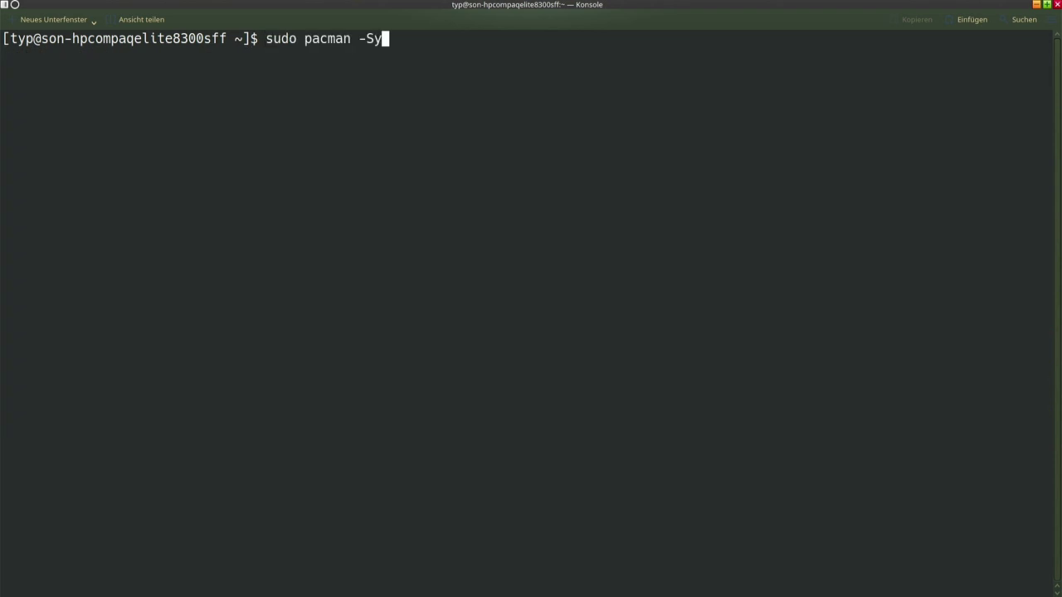
{"action": "type", "text": "u"}
{"action": "key", "text": "Return"}
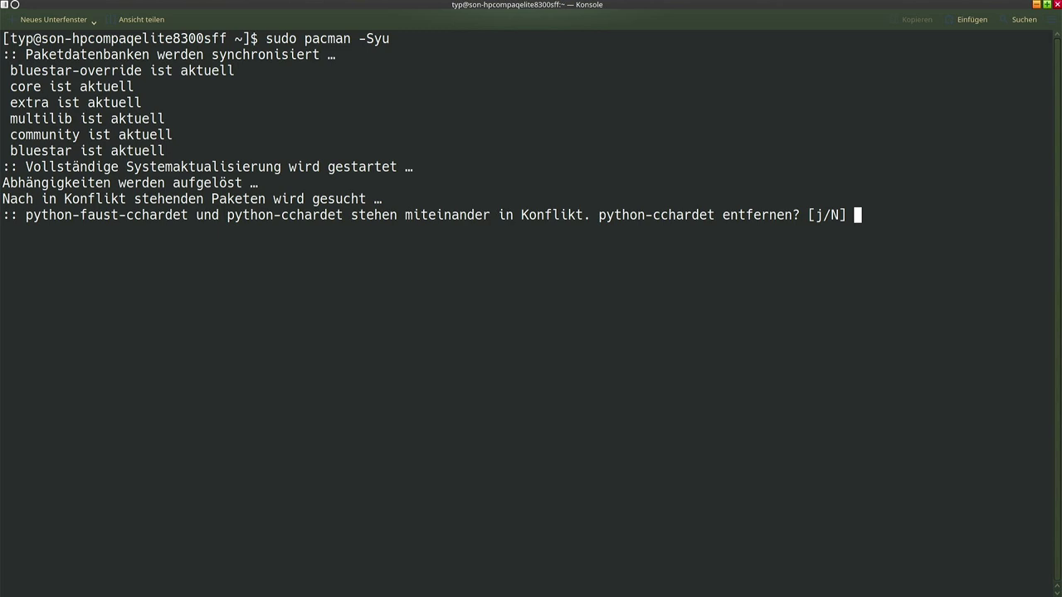
{"action": "type", "text": "j"}
{"action": "key", "text": "Return"}
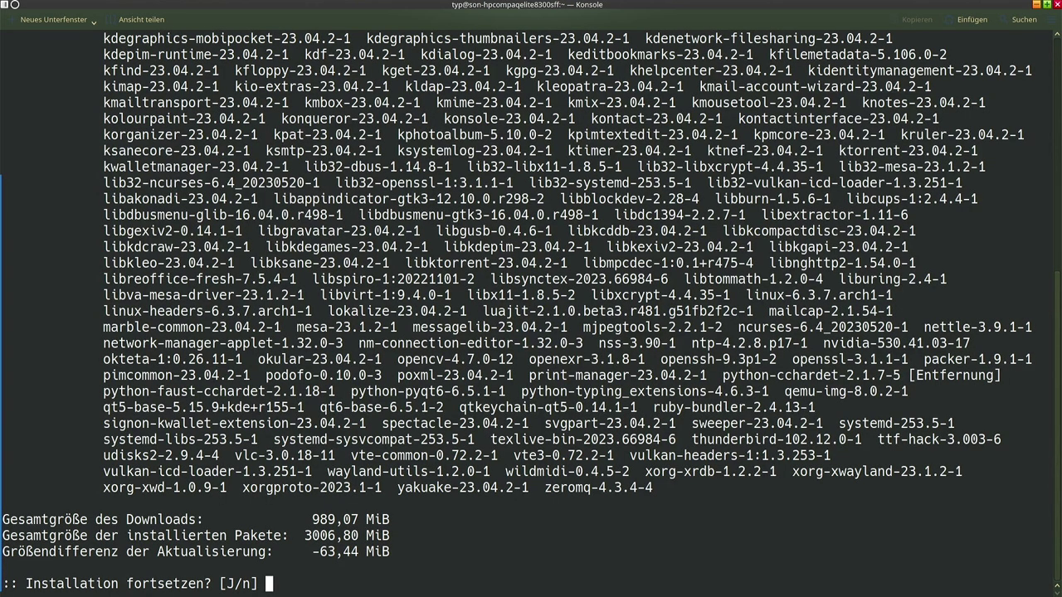
{"action": "key", "text": "Return"}
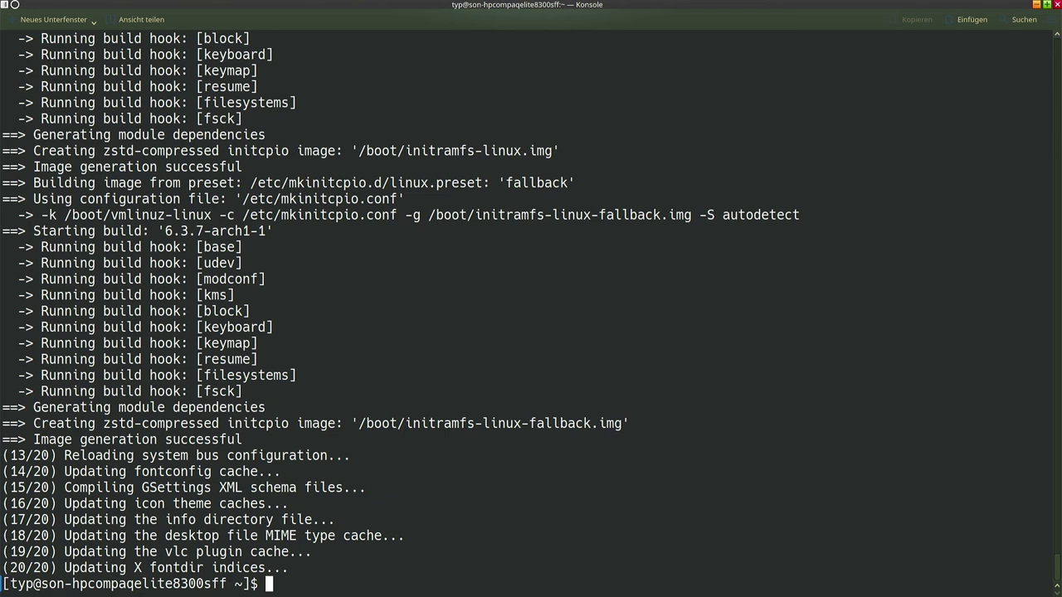
{"action": "key", "text": "Up"}
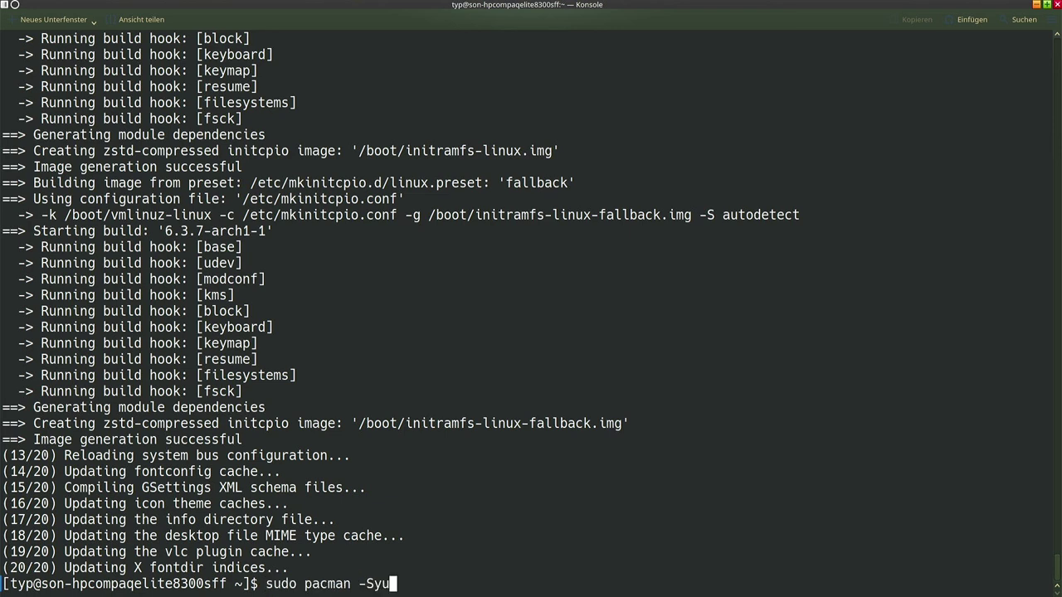
Rerun 'sudo pacman -Syu' and confirm bluestar-override, core and the other repositories report nothing to do
{"action": "key", "text": "Return"}
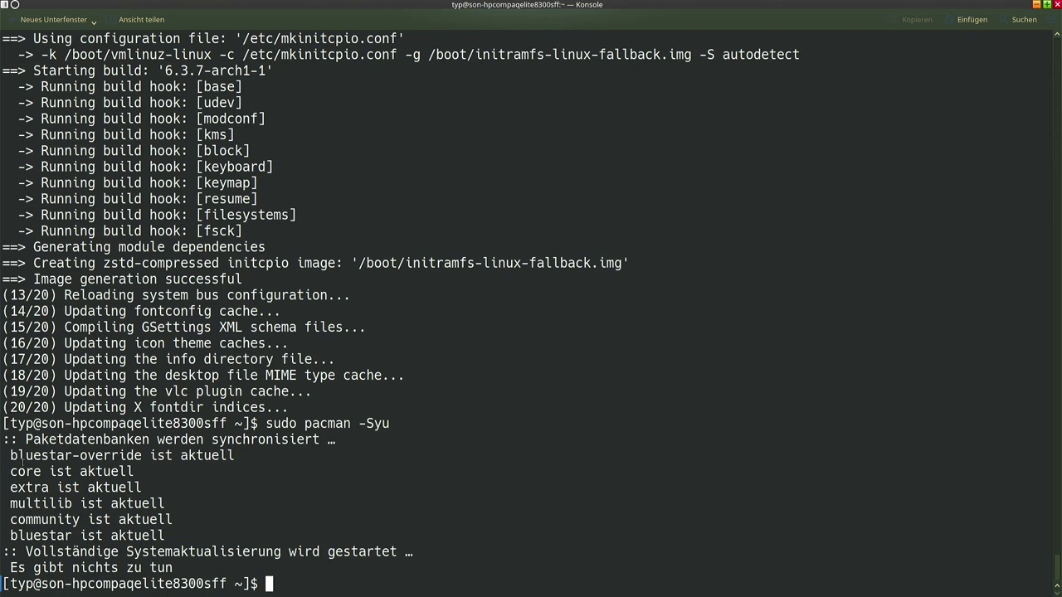
{"action": "left_click_drag", "start_coordinate": [12, 453], "coordinate": [150, 470]}
{"action": "left_click", "coordinate": [149, 470]}
{"action": "left_click_drag", "start_coordinate": [8, 455], "coordinate": [143, 456]}
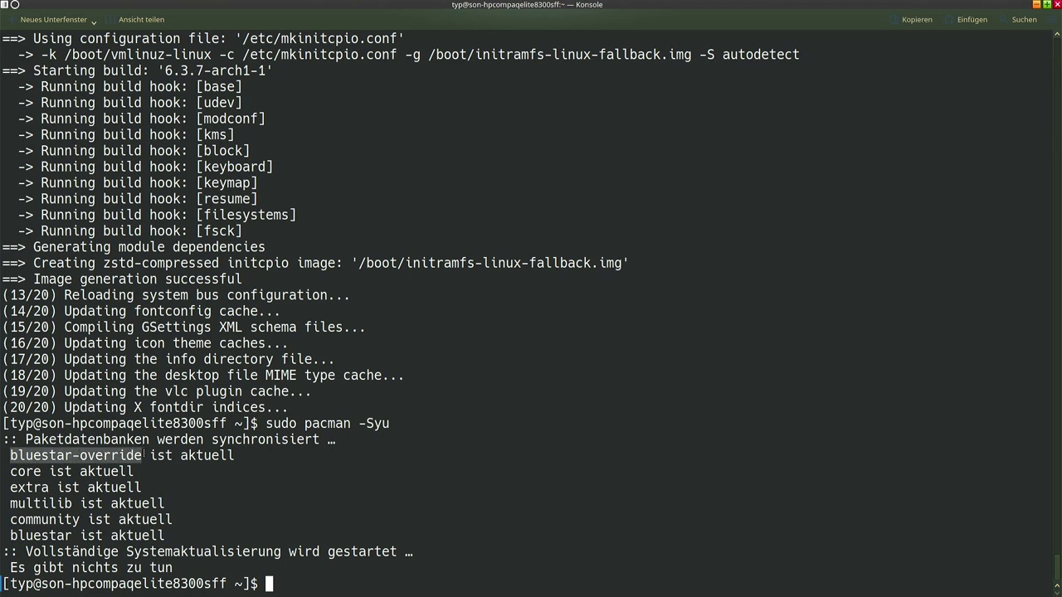
{"action": "left_click_drag", "start_coordinate": [9, 471], "coordinate": [53, 472]}
{"action": "left_click", "coordinate": [53, 472]}
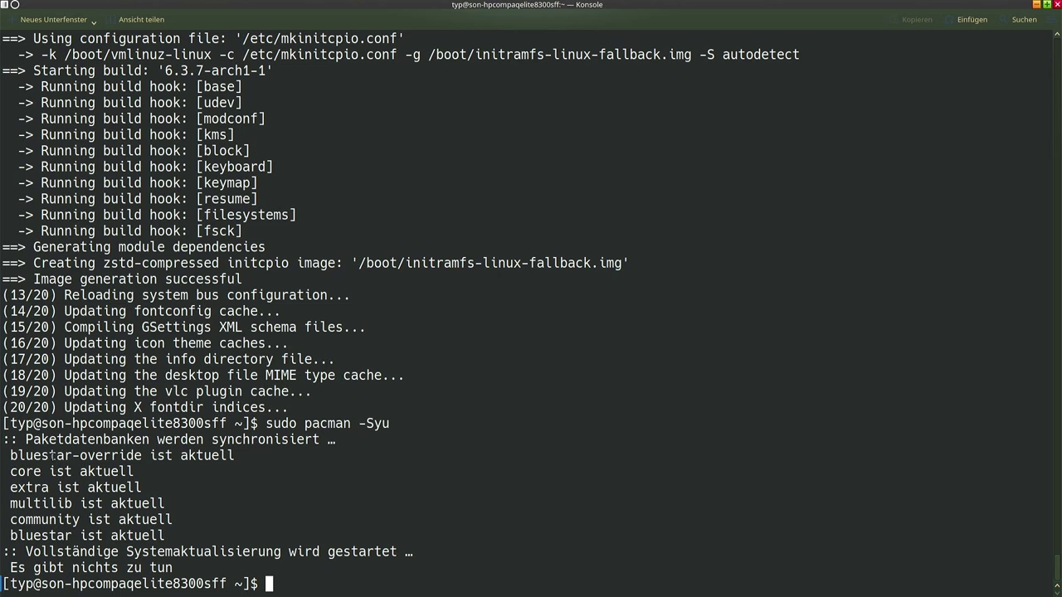
{"action": "left_click_drag", "start_coordinate": [10, 456], "coordinate": [86, 456]}
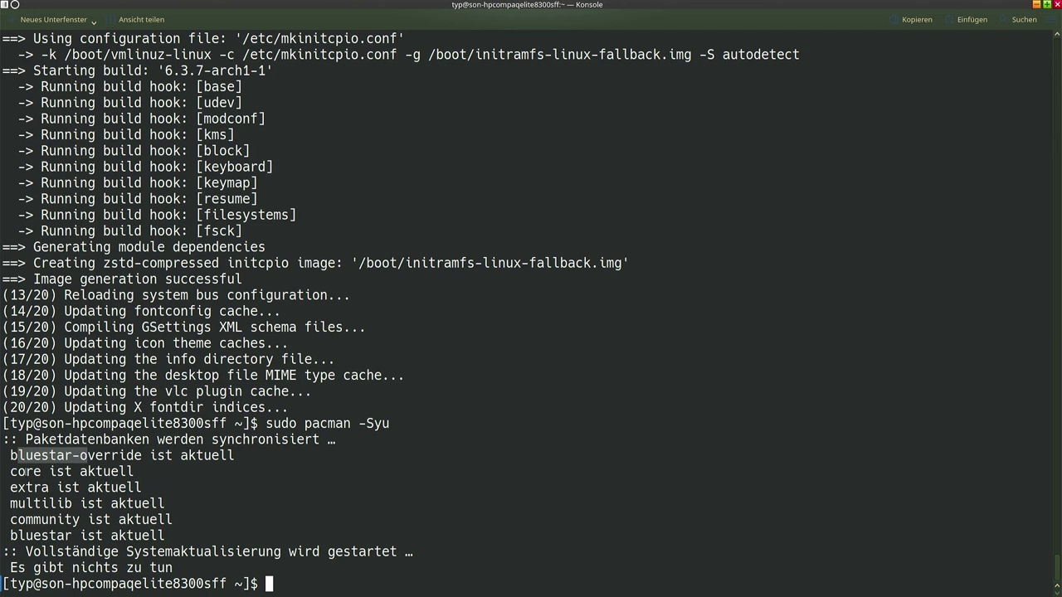
{"action": "double_click", "coordinate": [24, 471]}
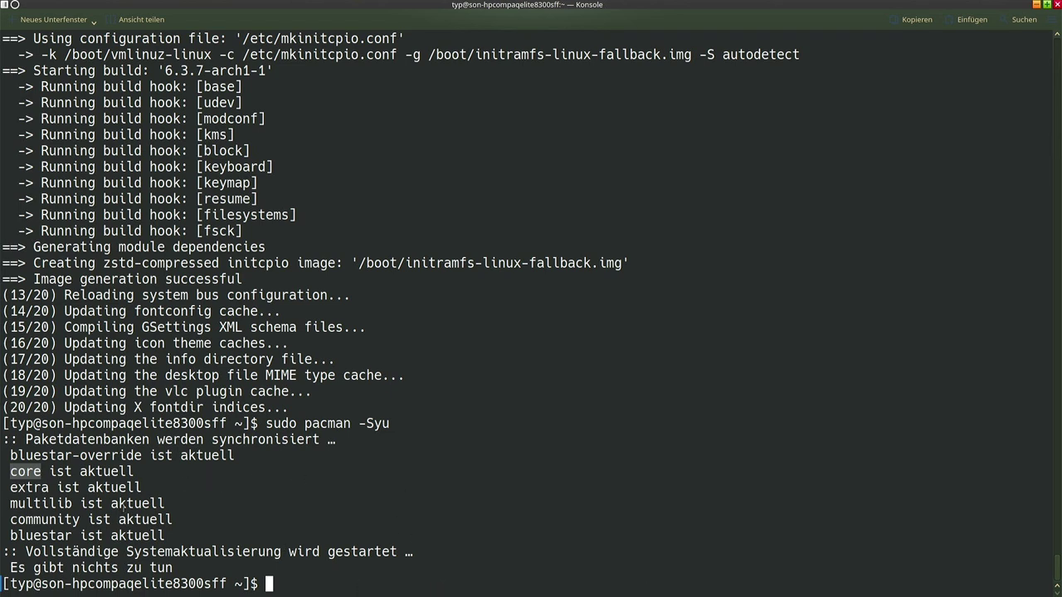
{"action": "double_click", "coordinate": [43, 537]}
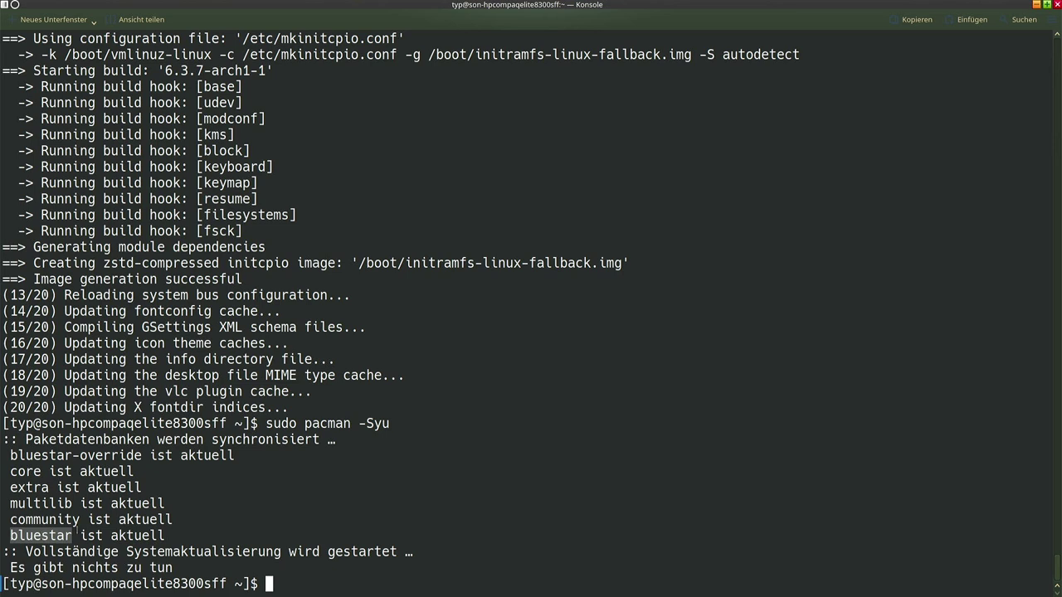
{"action": "left_click", "coordinate": [80, 533]}
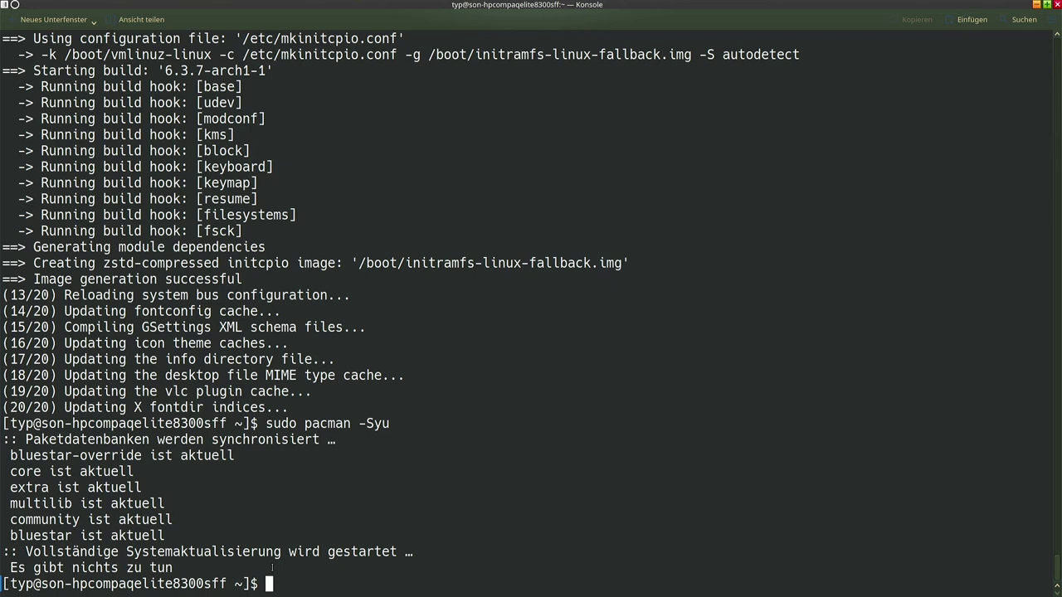
{"action": "type", "text": "yay"}
{"action": "key", "text": "BackSpace"}
{"action": "key", "text": "BackSpace"}
{"action": "key", "text": "BackSpace"}
Run 'sudo pacman -S yay' and decline the reinstall with n
{"action": "type", "text": "sudo pacmna -S yay"}
{"action": "key", "text": "Return"}
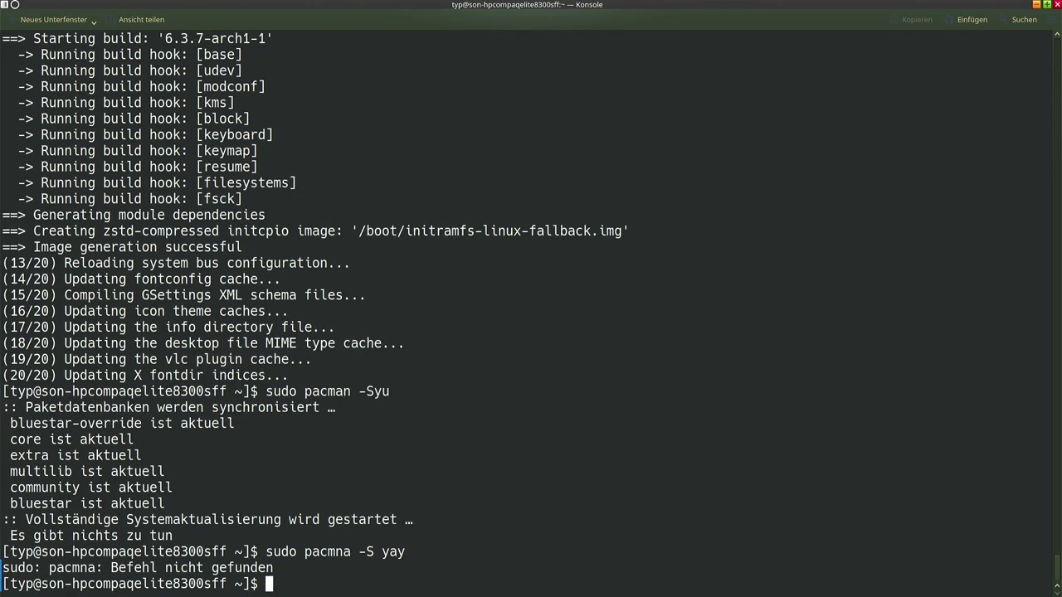
{"action": "type", "text": "sudo pacman -S yay"}
{"action": "key", "text": "Return"}
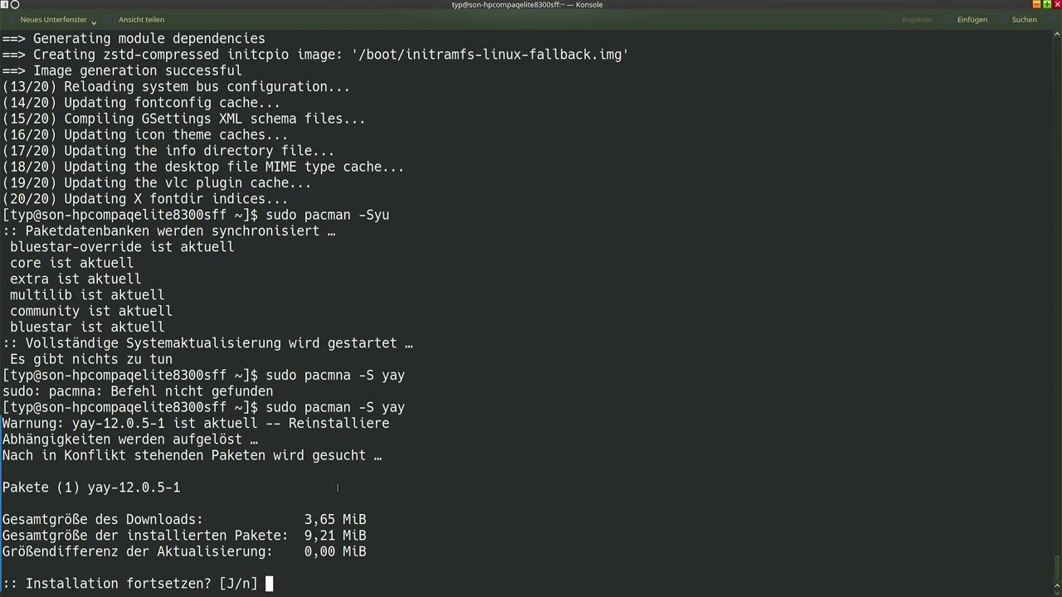
{"action": "type", "text": "n"}
{"action": "key", "text": "Return"}
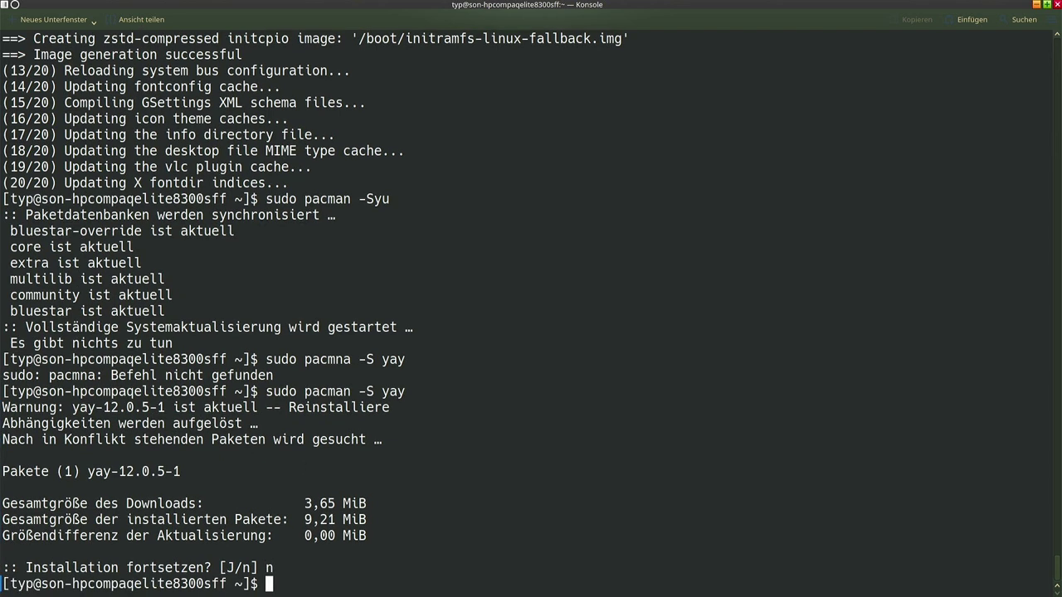
Try 'sudo pacman -S spotify', decline it with n, then reboot the computer
{"action": "key", "text": "Up"}
{"action": "key", "text": "BackSpace"}
{"action": "key", "text": "BackSpace"}
{"action": "key", "text": "BackSpace"}
{"action": "type", "text": "spotify"}
{"action": "key", "text": "Return"}
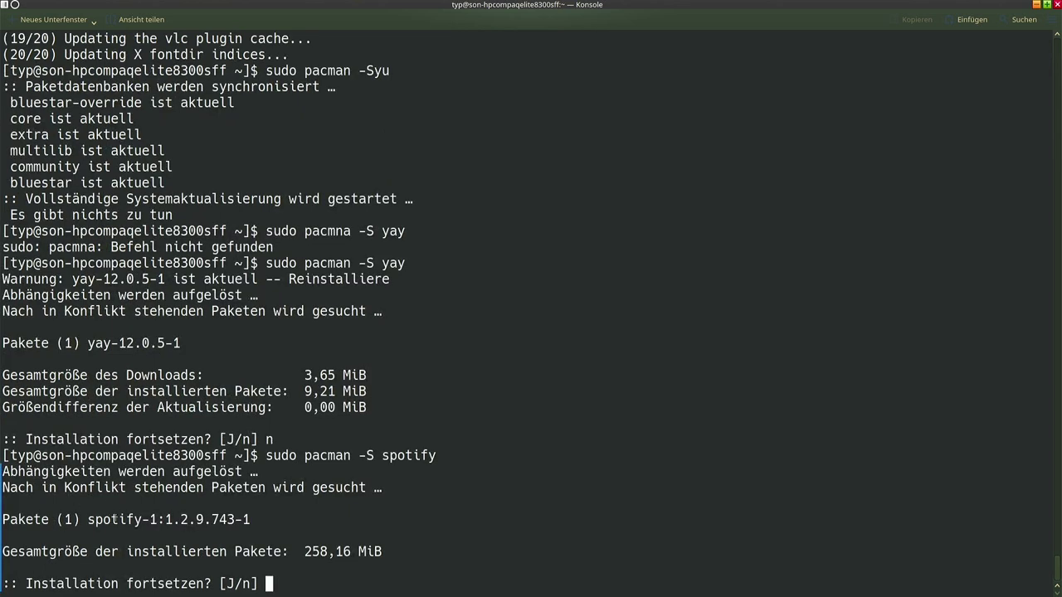
{"action": "double_click", "coordinate": [113, 518]}
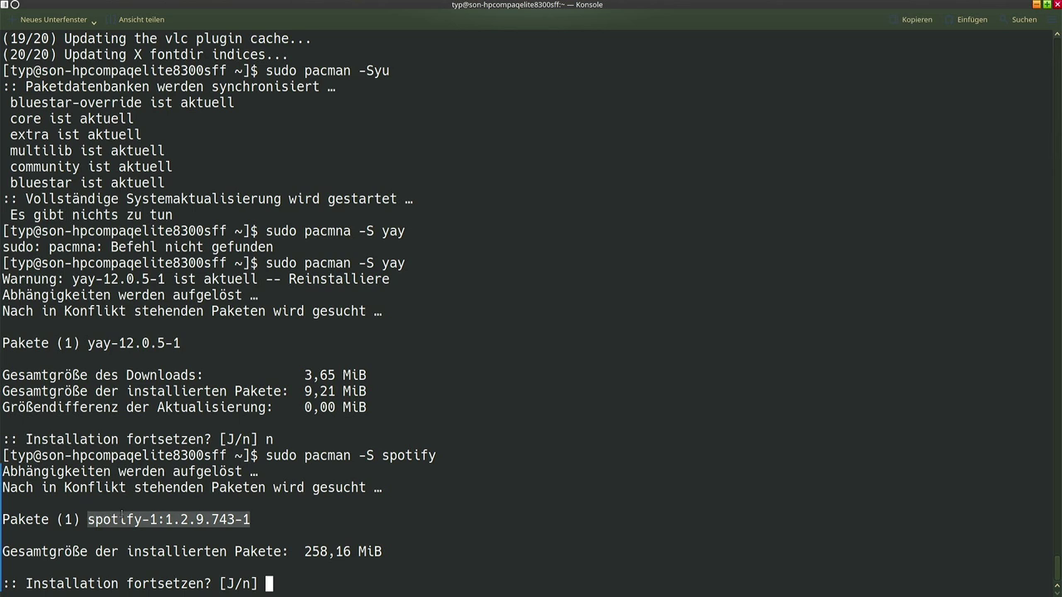
{"action": "left_click", "coordinate": [162, 523]}
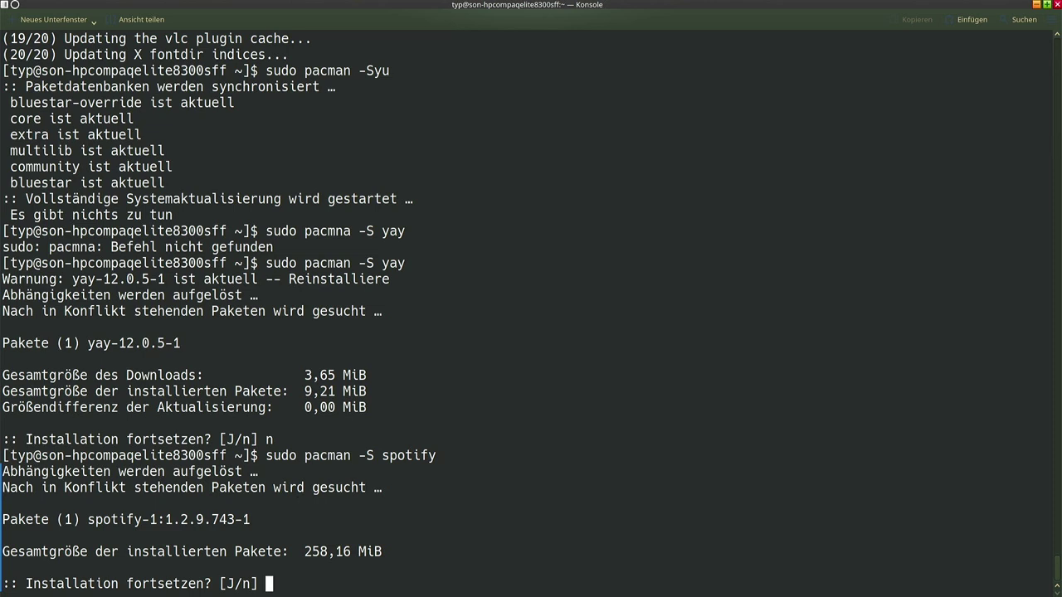
{"action": "type", "text": "n"}
{"action": "key", "text": "Return"}
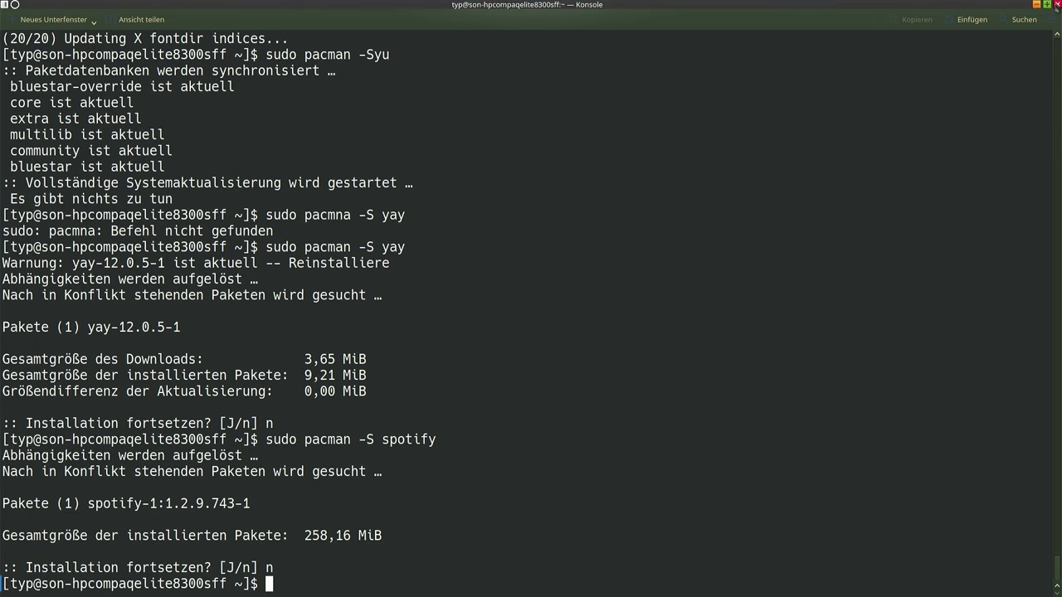
{"action": "type", "text": "reboot"}
{"action": "key", "text": "Return"}
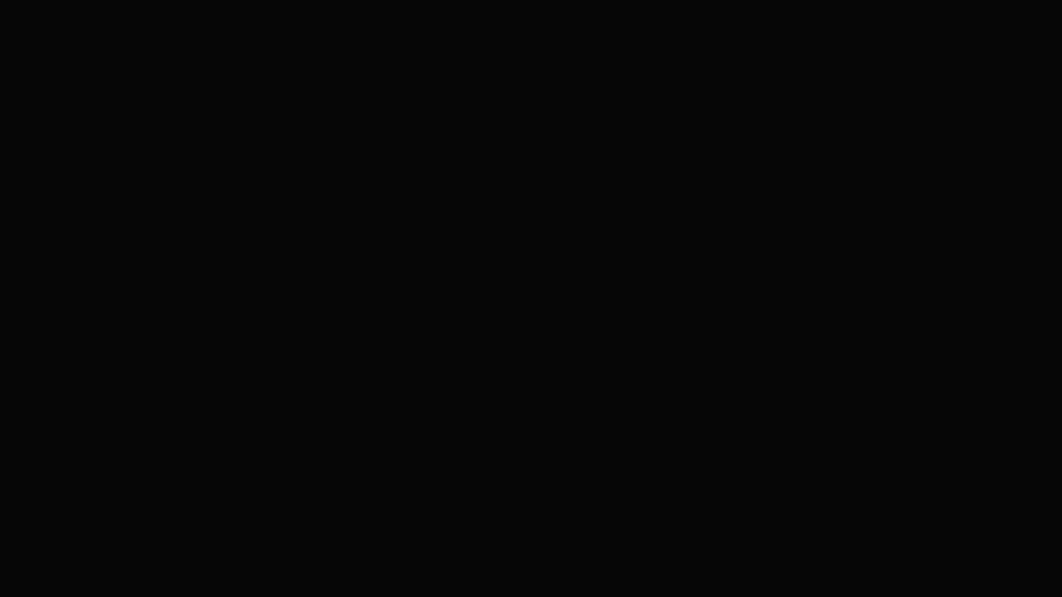
Boot the Bluestar Linux entry from GRUB and log in with the user password
{"action": "key", "text": "Down"}
{"action": "key", "text": "Up"}
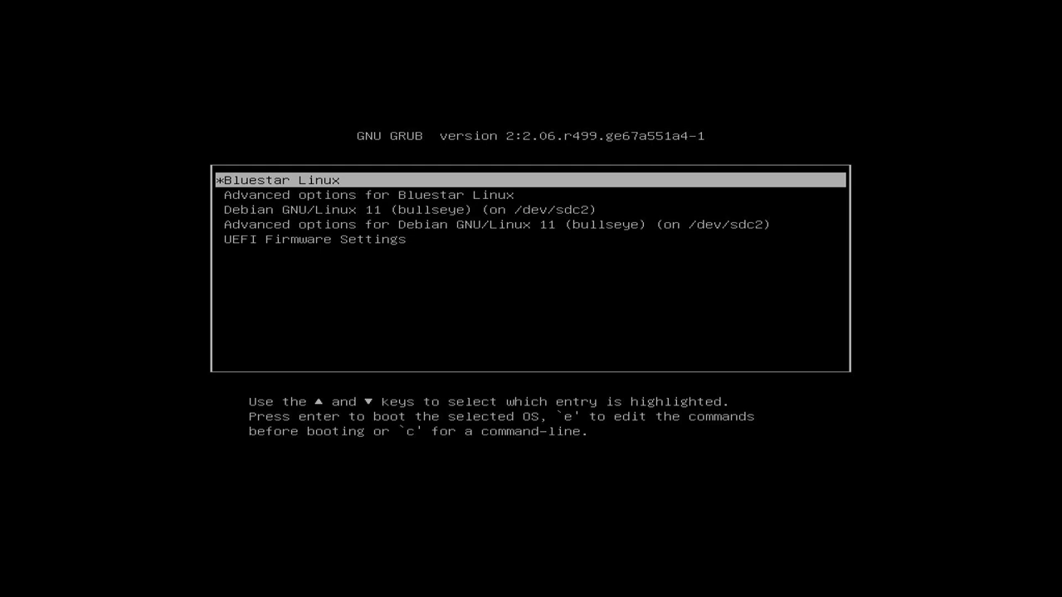
{"action": "key", "text": "Down"}
{"action": "key", "text": "Down"}
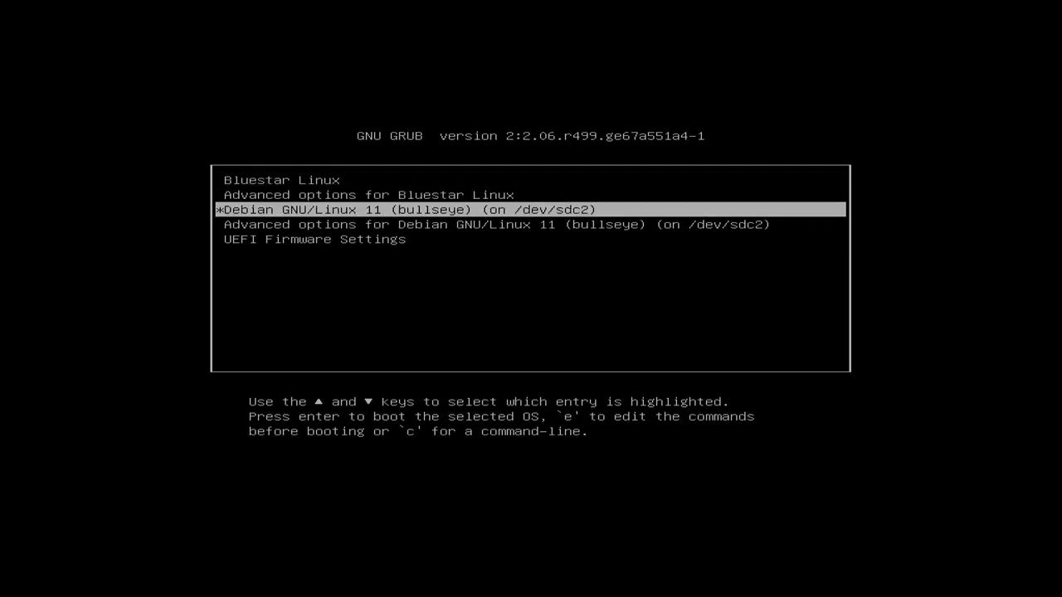
{"action": "key", "text": "Up"}
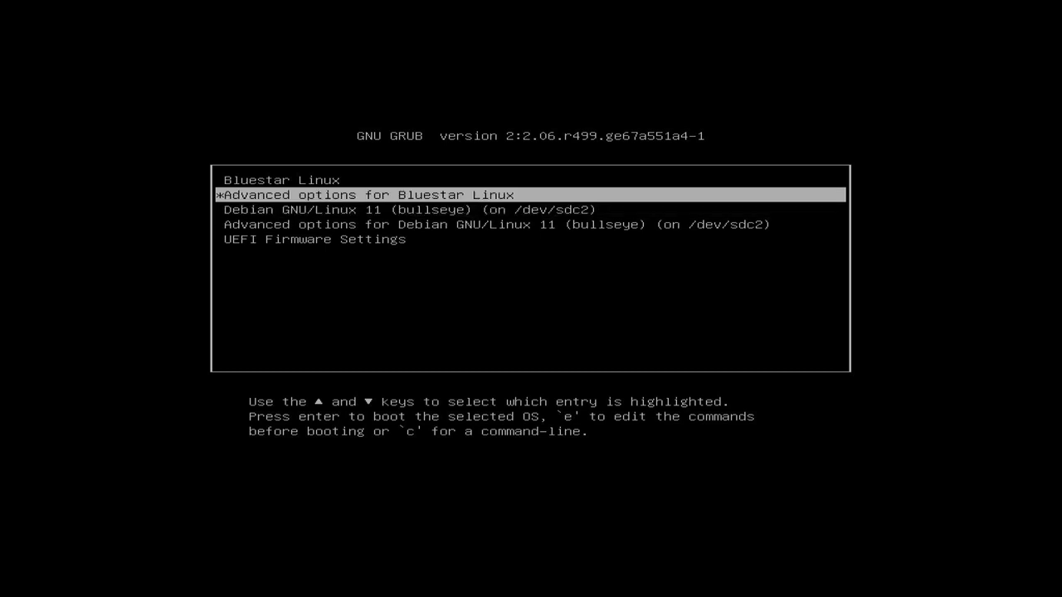
{"action": "key", "text": "Up"}
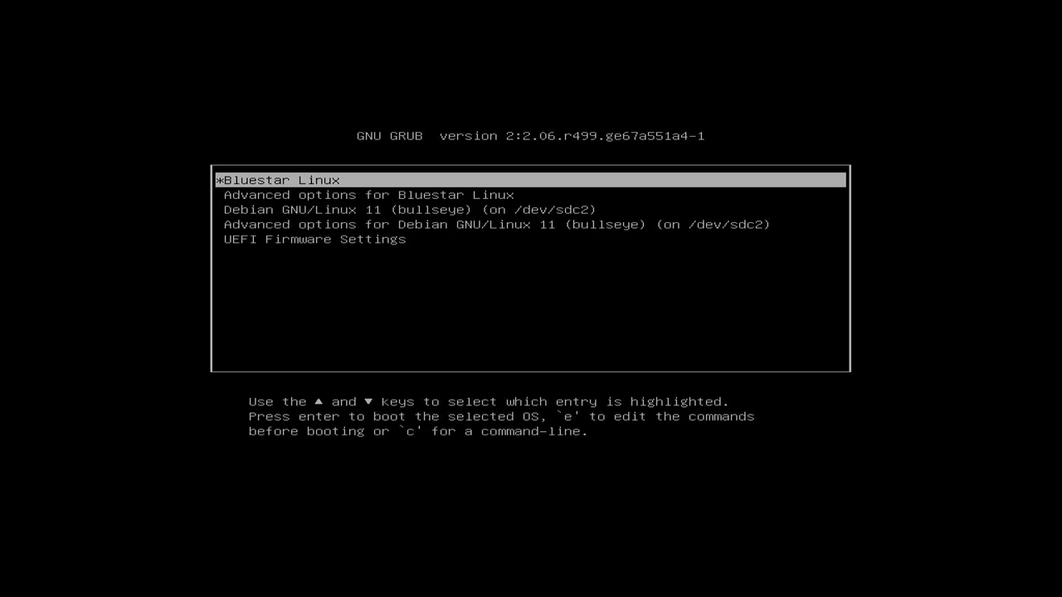
{"action": "key", "text": "Return"}
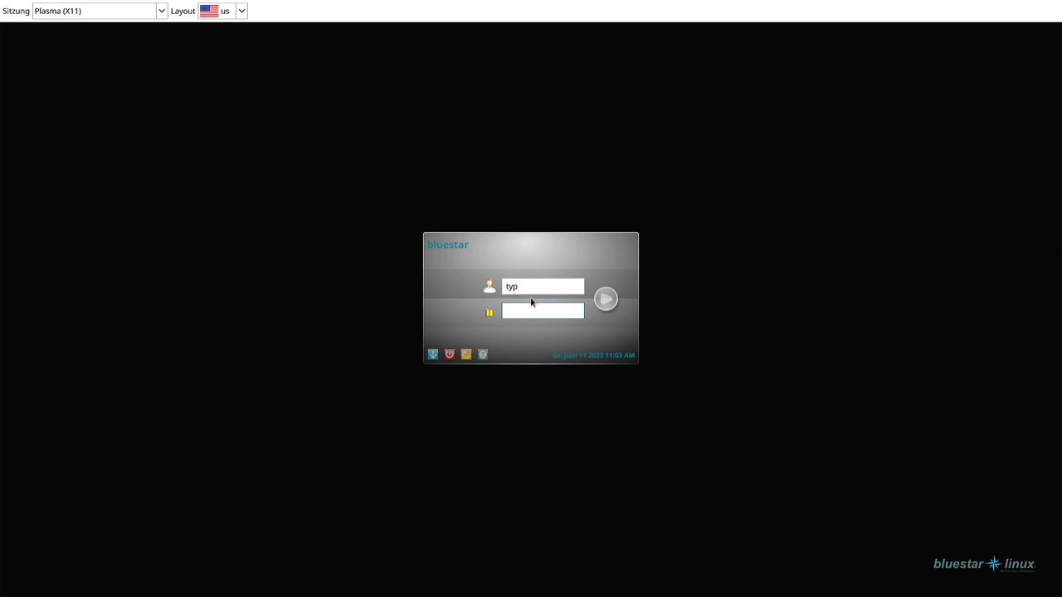
{"action": "type", "text": "****"}
{"action": "key", "text": "Return"}
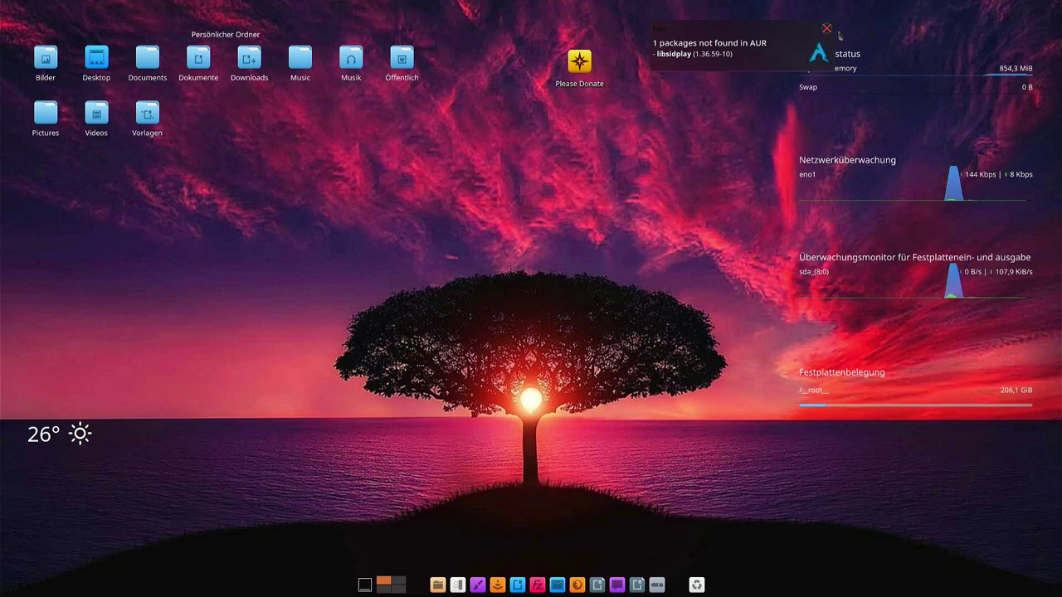
Dismiss the AUR notice, glance at the home folder in Dolphin, then enter the dock's Bearbeitungsmodus
{"action": "left_click", "coordinate": [827, 29]}
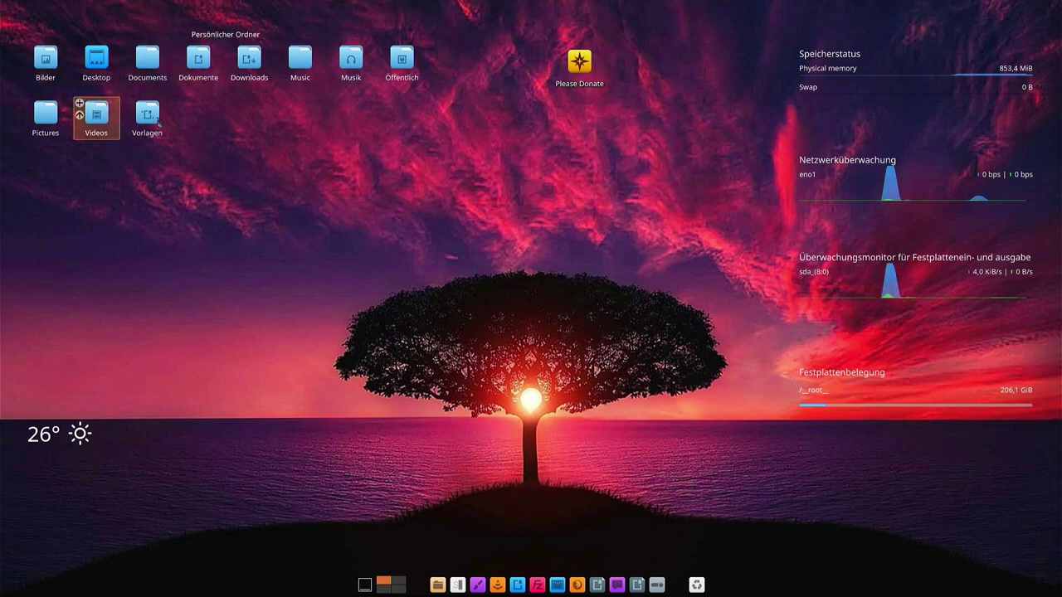
{"action": "left_click", "coordinate": [226, 36]}
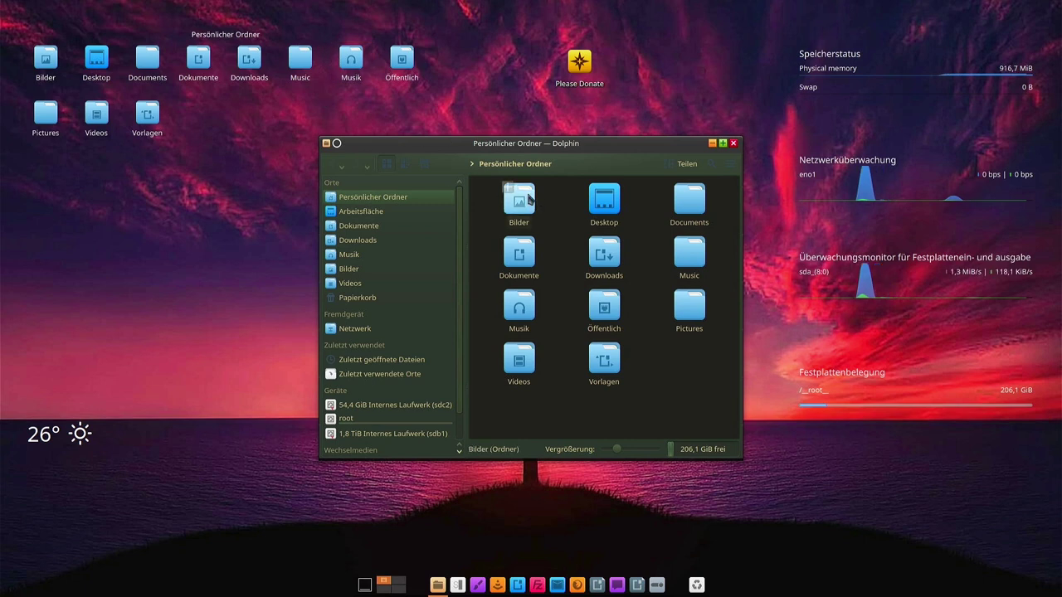
{"action": "left_click_drag", "start_coordinate": [644, 150], "coordinate": [575, 150]}
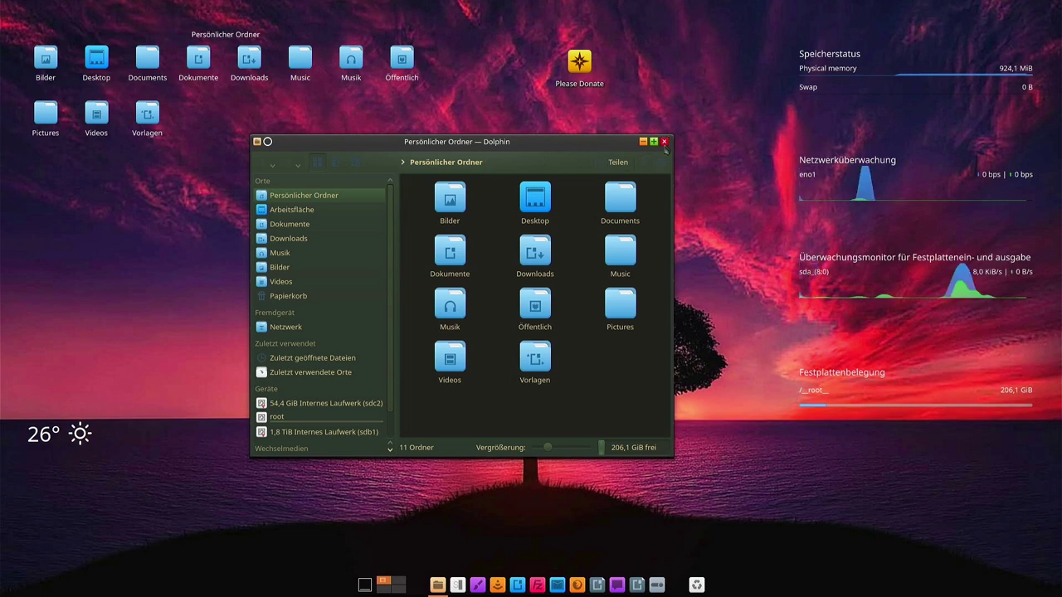
{"action": "left_click", "coordinate": [664, 142]}
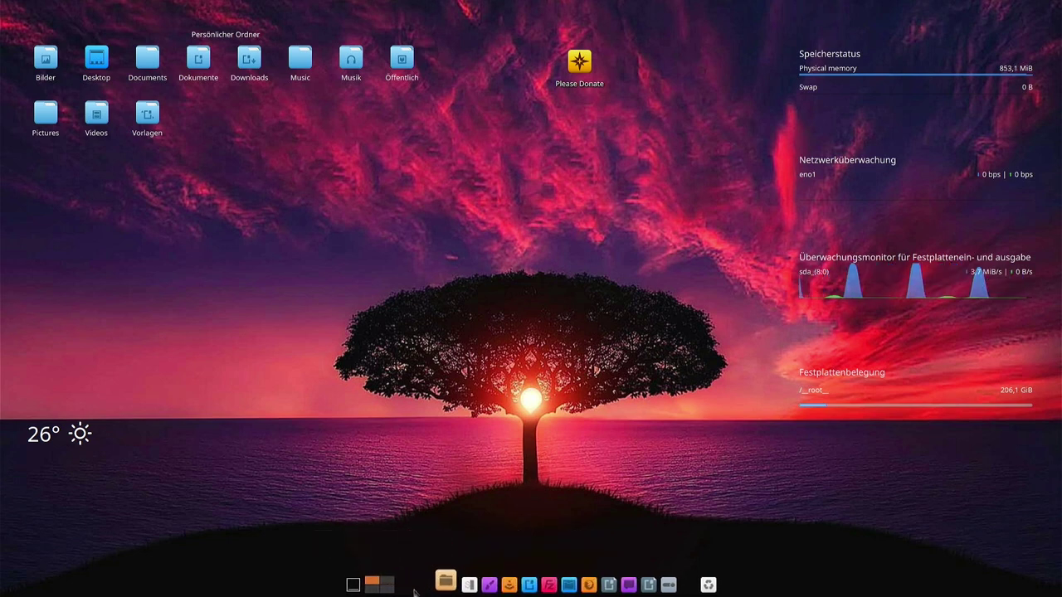
{"action": "right_click", "coordinate": [413, 590]}
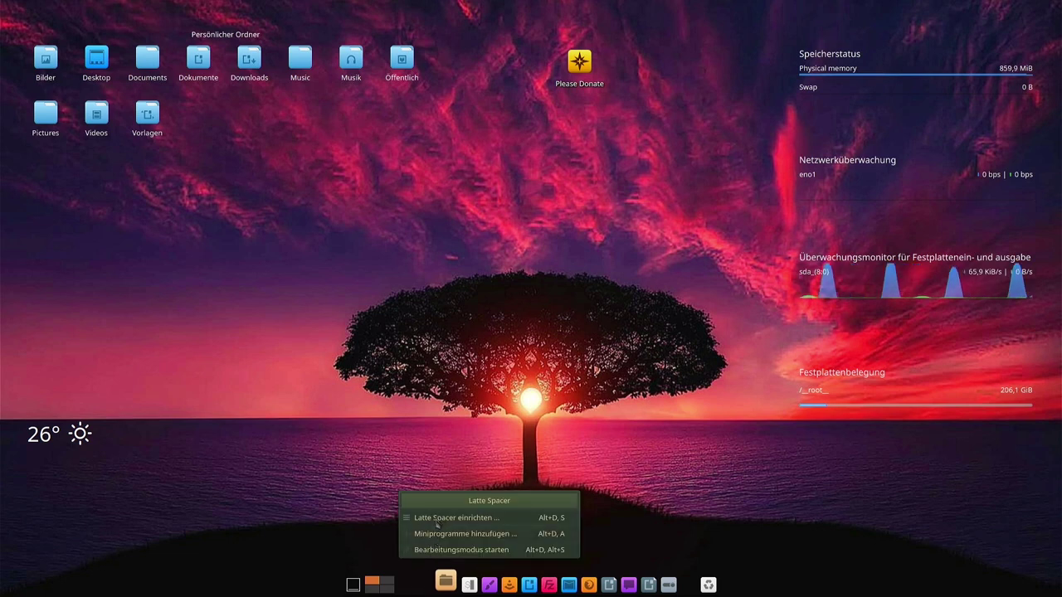
{"action": "left_click", "coordinate": [431, 552]}
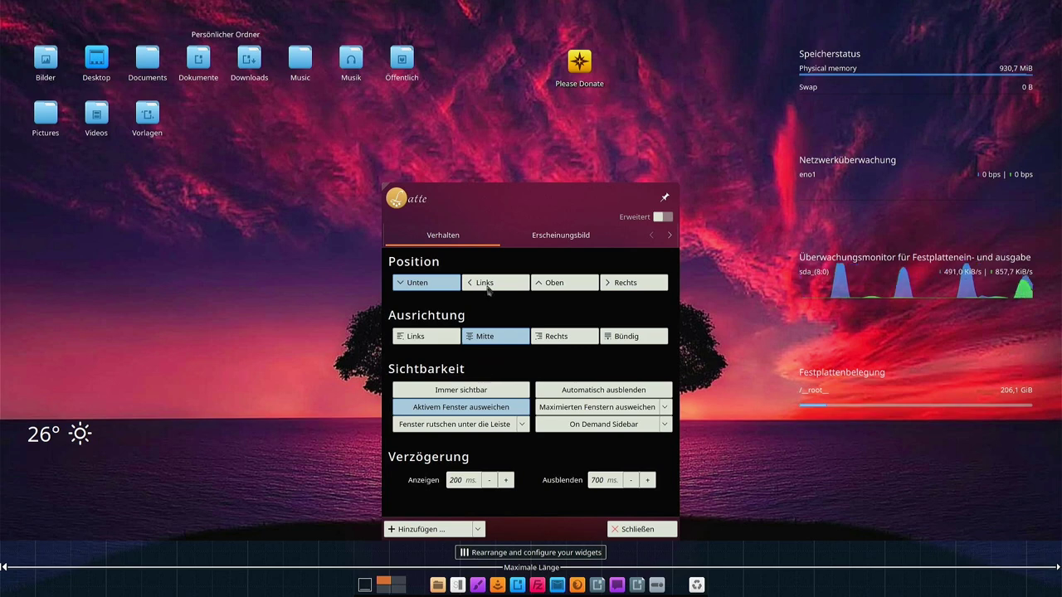
On the Erscheinungsbild tab, set the dock's Absolute Größe to 56 px and close the settings
{"action": "left_click", "coordinate": [547, 236]}
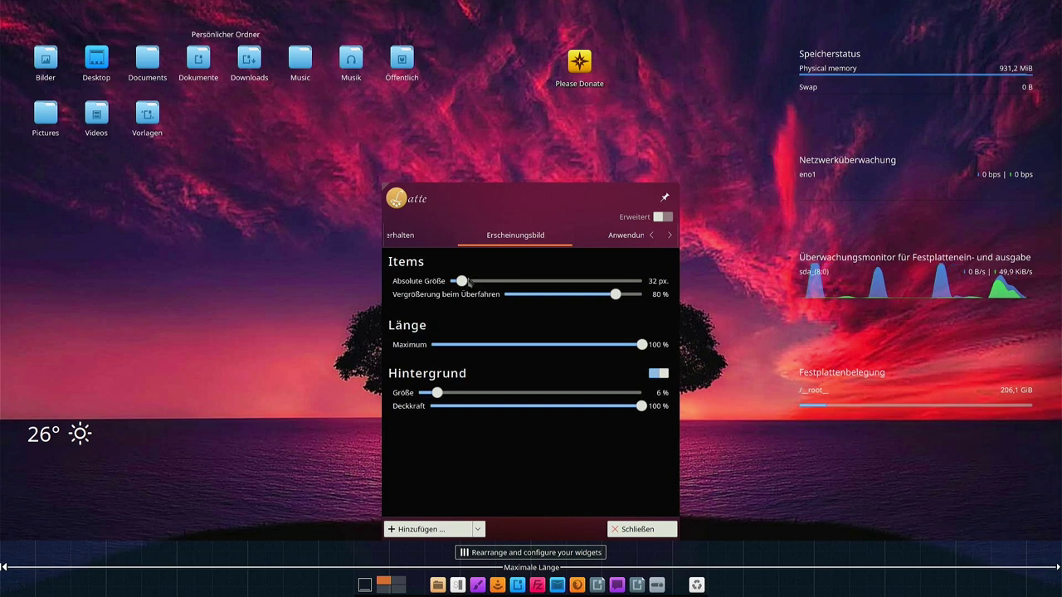
{"action": "left_click_drag", "start_coordinate": [460, 284], "coordinate": [483, 284]}
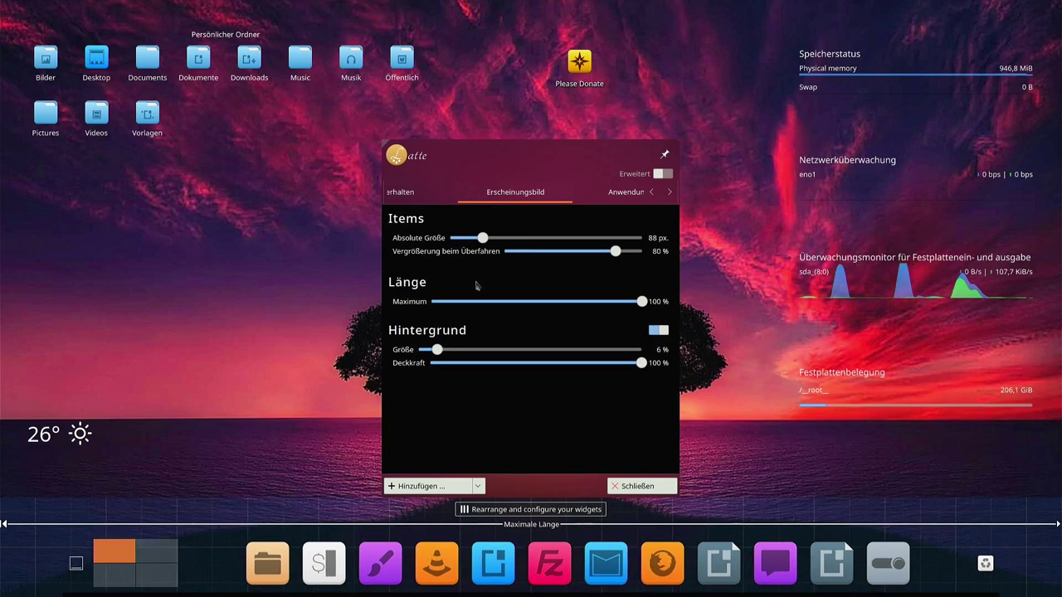
{"action": "left_click_drag", "start_coordinate": [482, 239], "coordinate": [473, 242]}
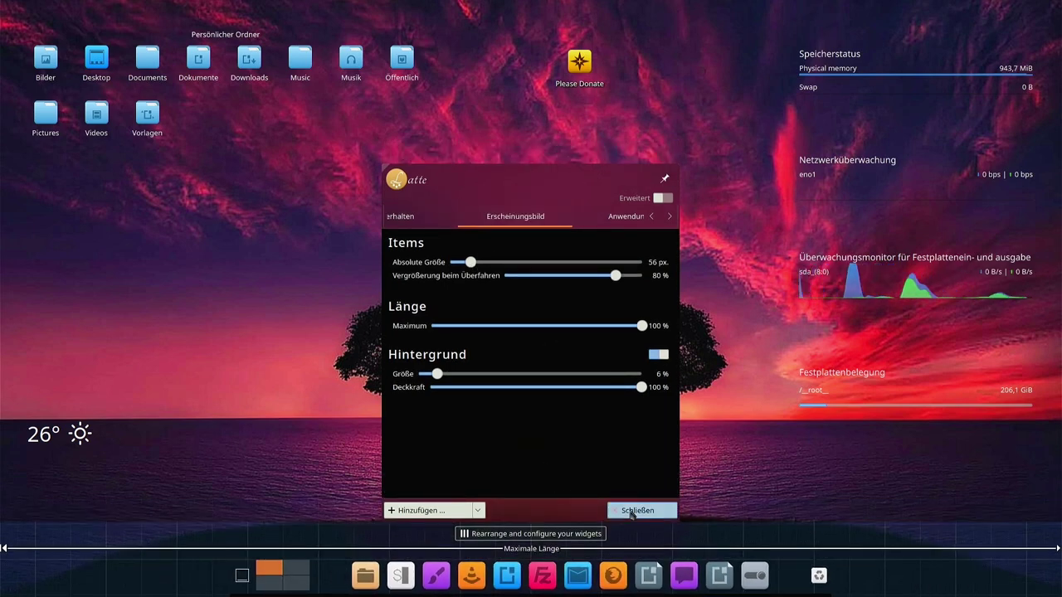
{"action": "left_click", "coordinate": [624, 509]}
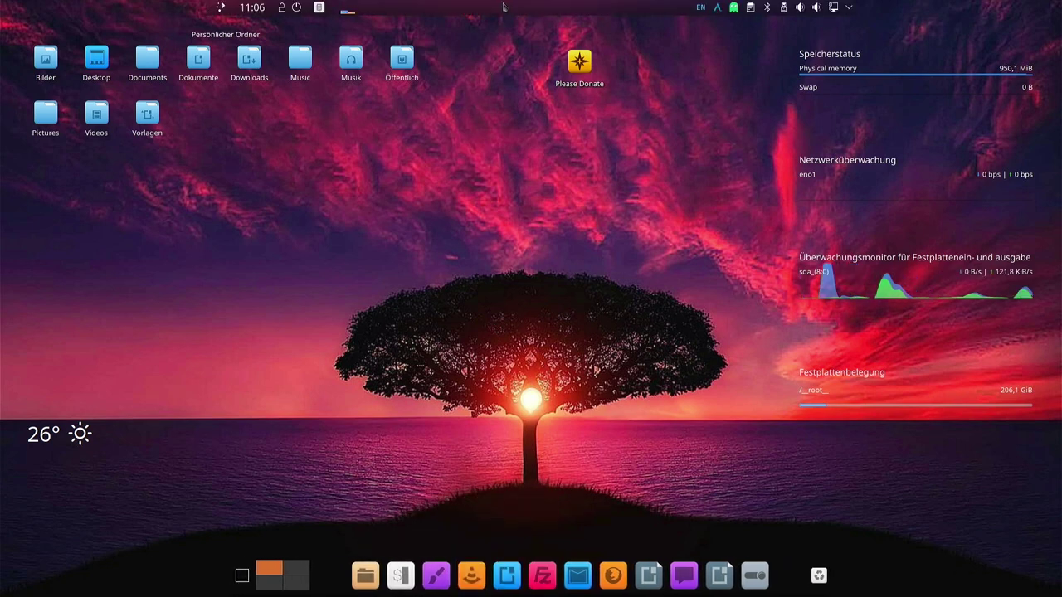
Put the top panel in edit mode and raise Höhe der Kontrollleiste from 28 to 54
{"action": "right_click", "coordinate": [456, 8]}
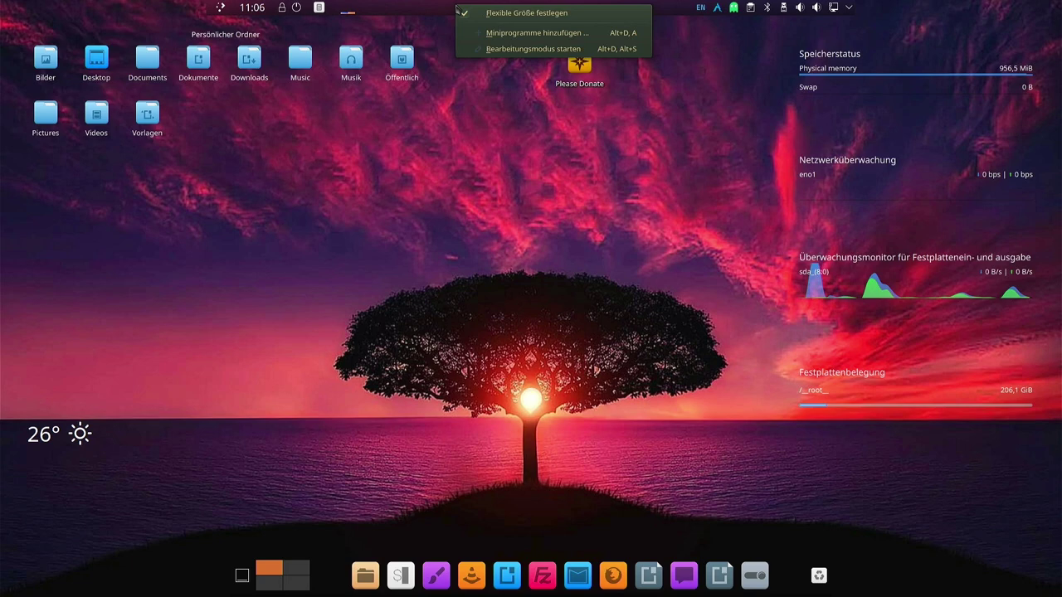
{"action": "left_click", "coordinate": [517, 49]}
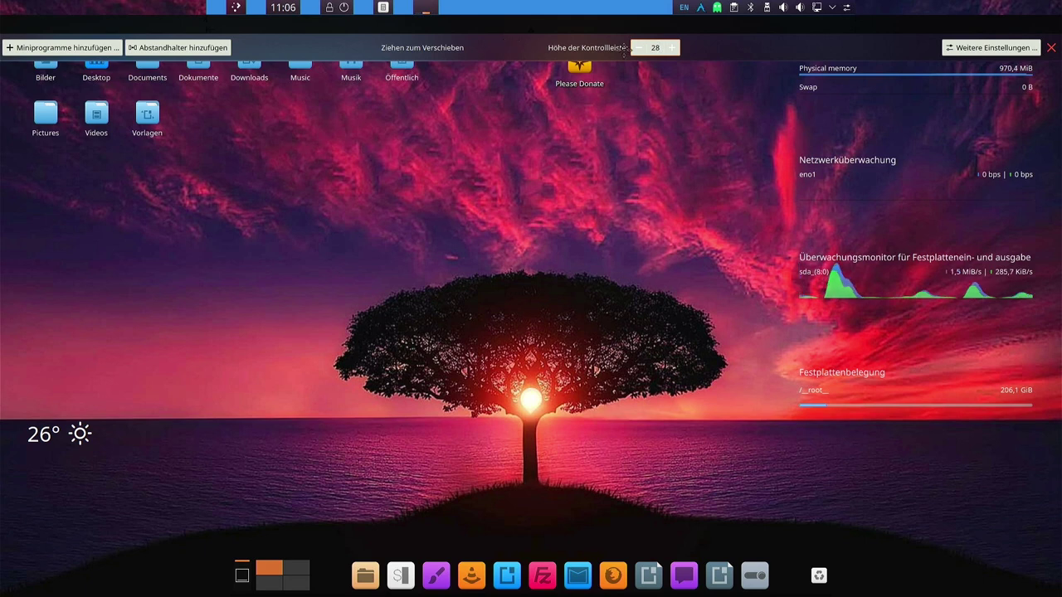
{"action": "left_click", "coordinate": [675, 49]}
{"action": "left_click", "coordinate": [675, 50]}
{"action": "left_click", "coordinate": [676, 51]}
{"action": "left_click", "coordinate": [675, 53]}
{"action": "left_click", "coordinate": [676, 55]}
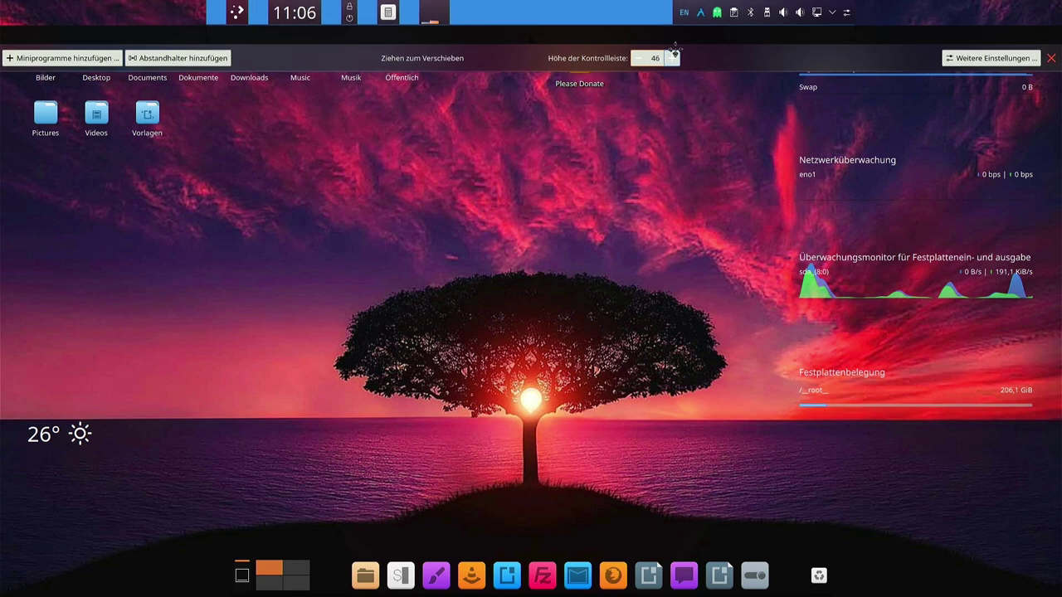
{"action": "left_click", "coordinate": [675, 53]}
{"action": "left_click", "coordinate": [674, 58]}
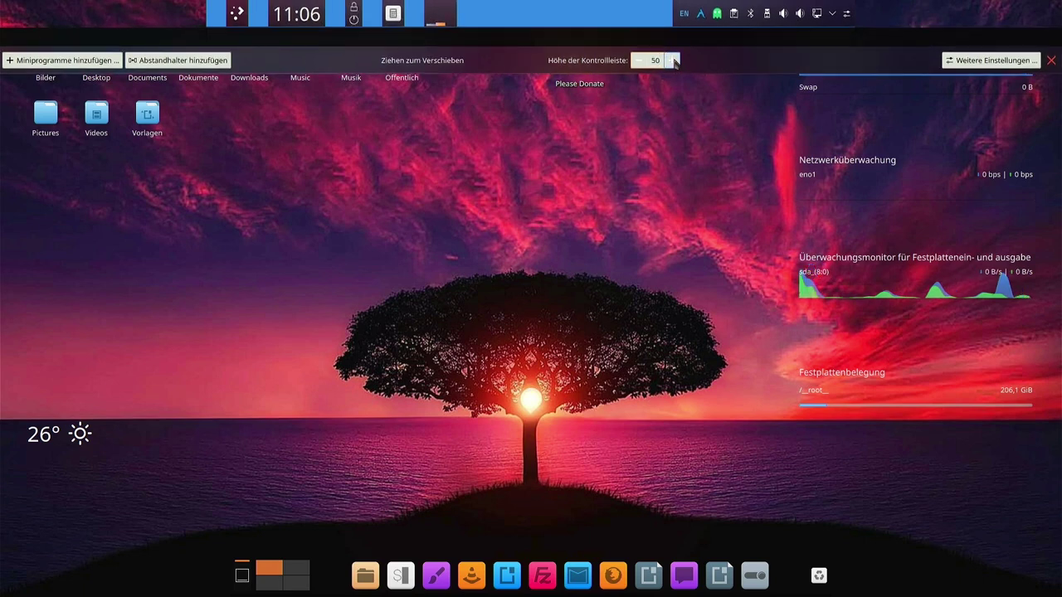
{"action": "left_click", "coordinate": [675, 61]}
{"action": "left_click", "coordinate": [675, 63]}
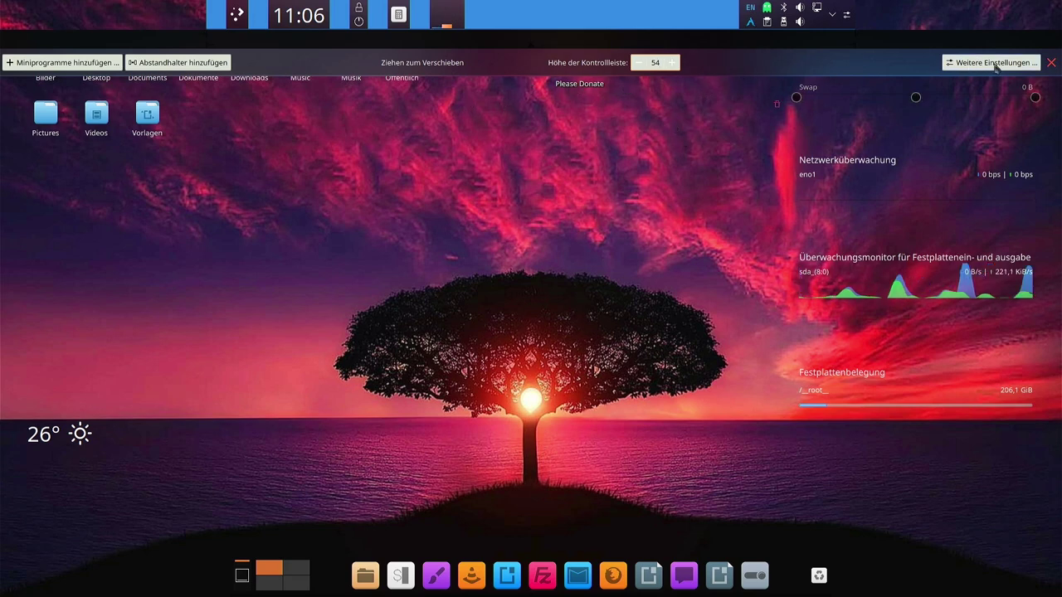
Close the panel toolbar and leave desktop edit mode
{"action": "left_click", "coordinate": [1051, 63]}
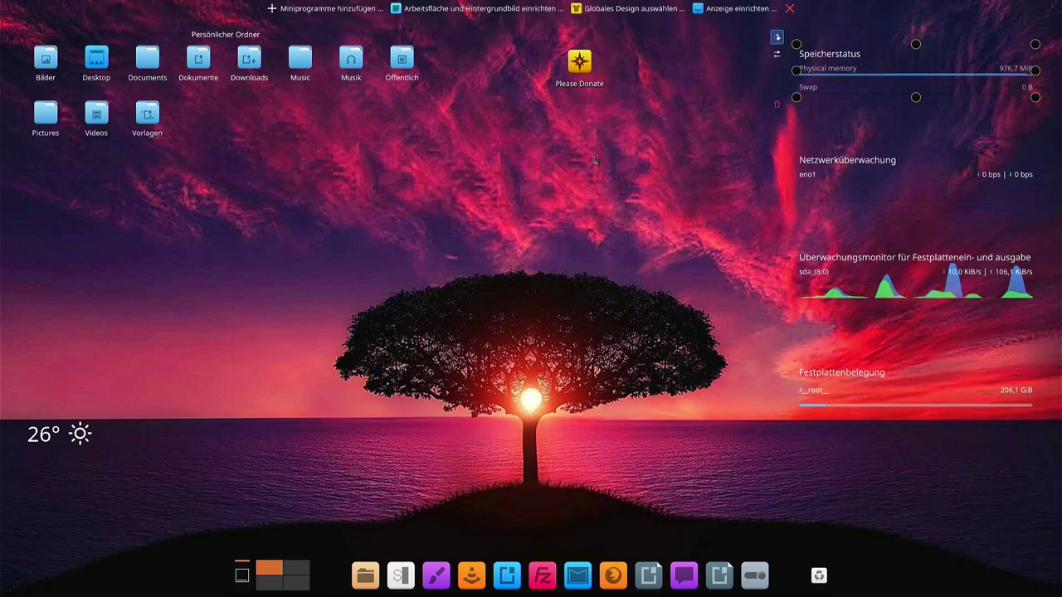
{"action": "mouse_move", "coordinate": [513, 6]}
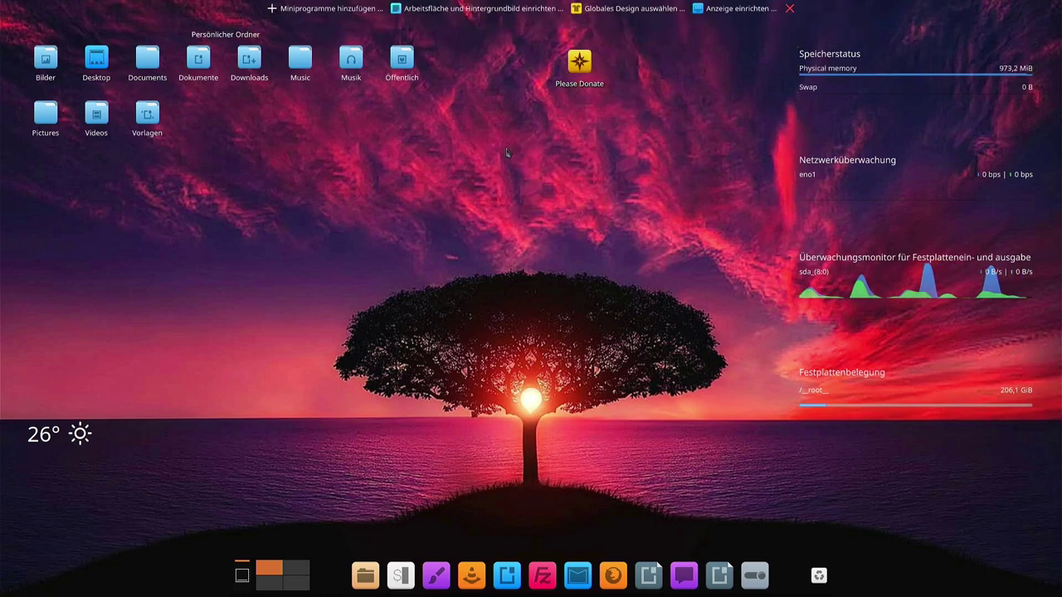
{"action": "left_click", "coordinate": [790, 9]}
{"action": "mouse_move", "coordinate": [512, 5]}
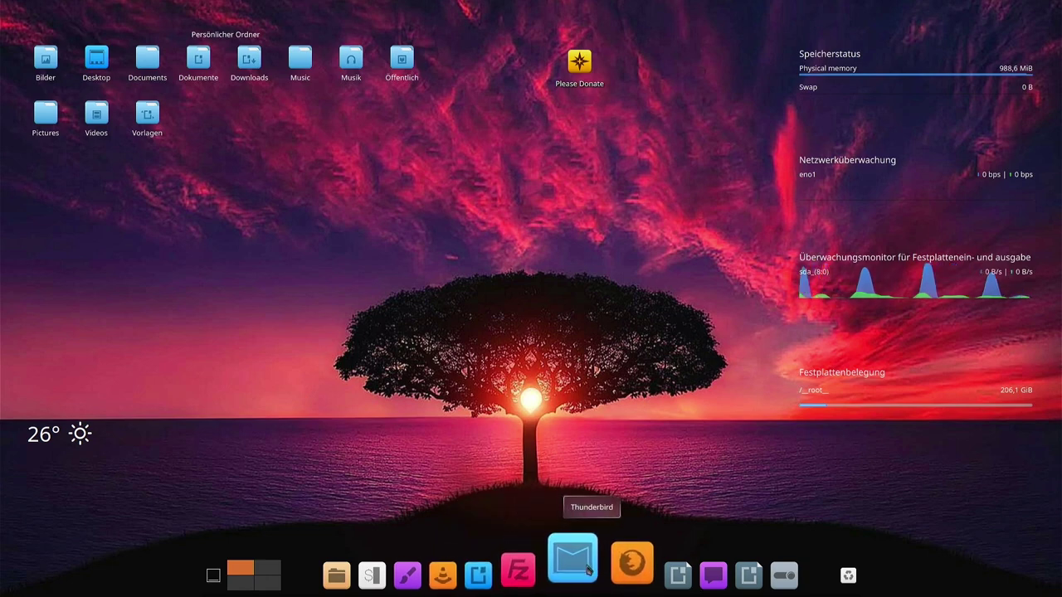
{"action": "left_click", "coordinate": [620, 570]}
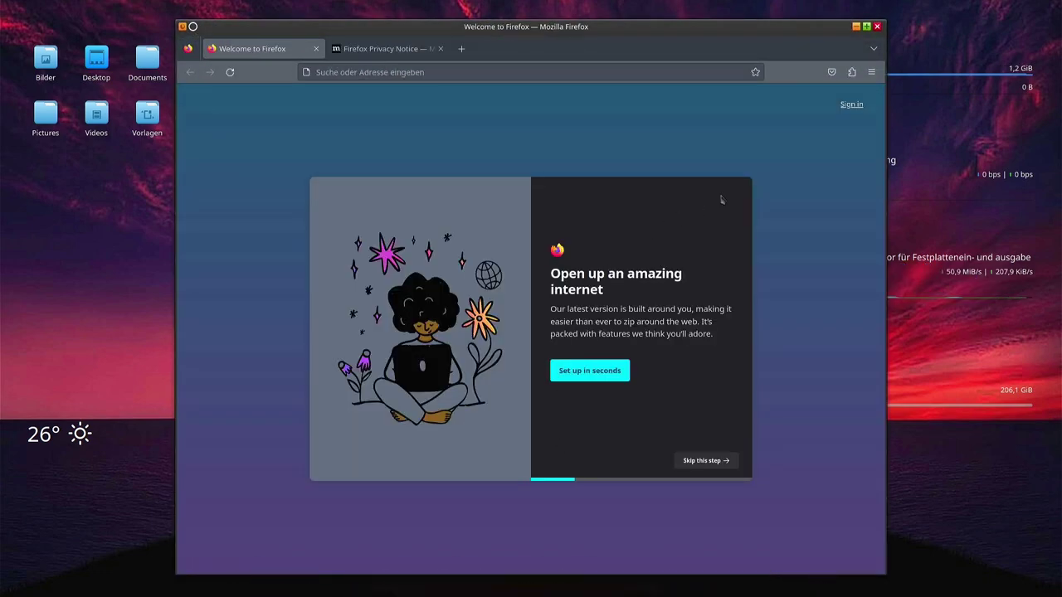
{"action": "left_click", "coordinate": [872, 72]}
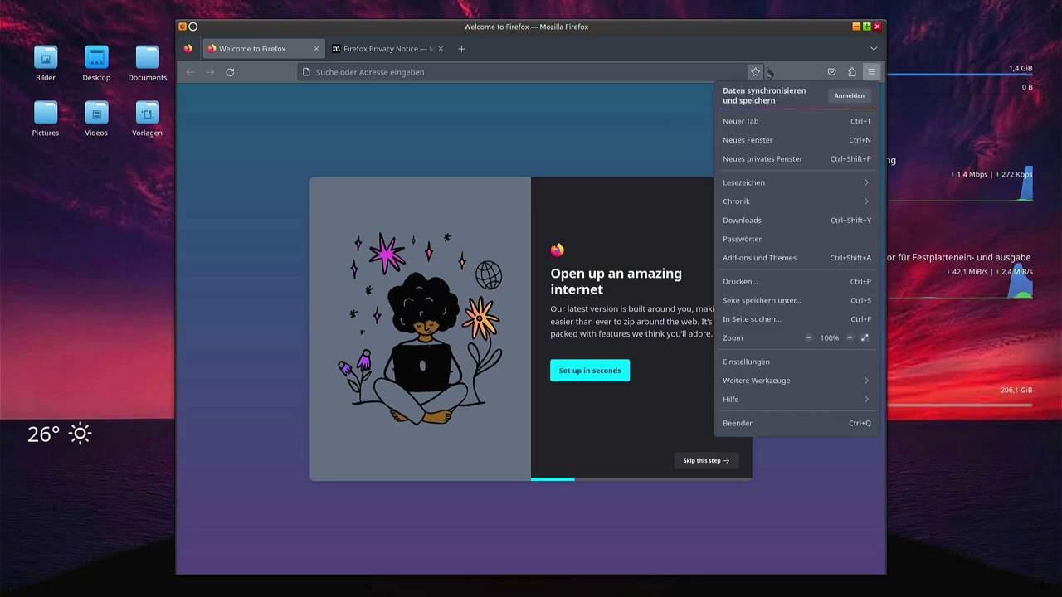
{"action": "left_click", "coordinate": [877, 27]}
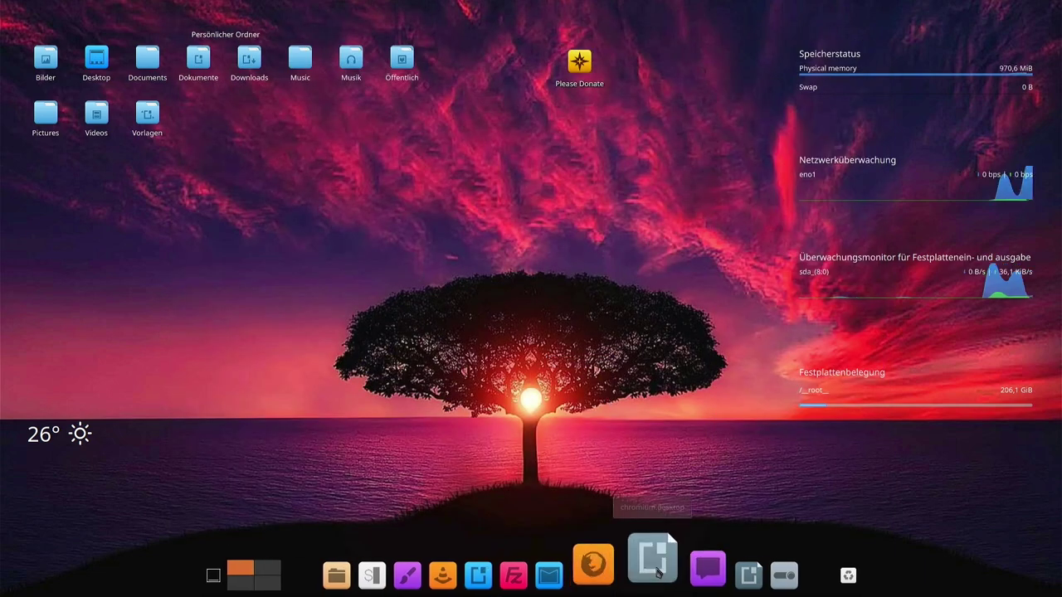
After the chromium.desktop launcher fails, install chromium in Konsole with sudo pacman -S chromium
{"action": "left_click", "coordinate": [655, 574]}
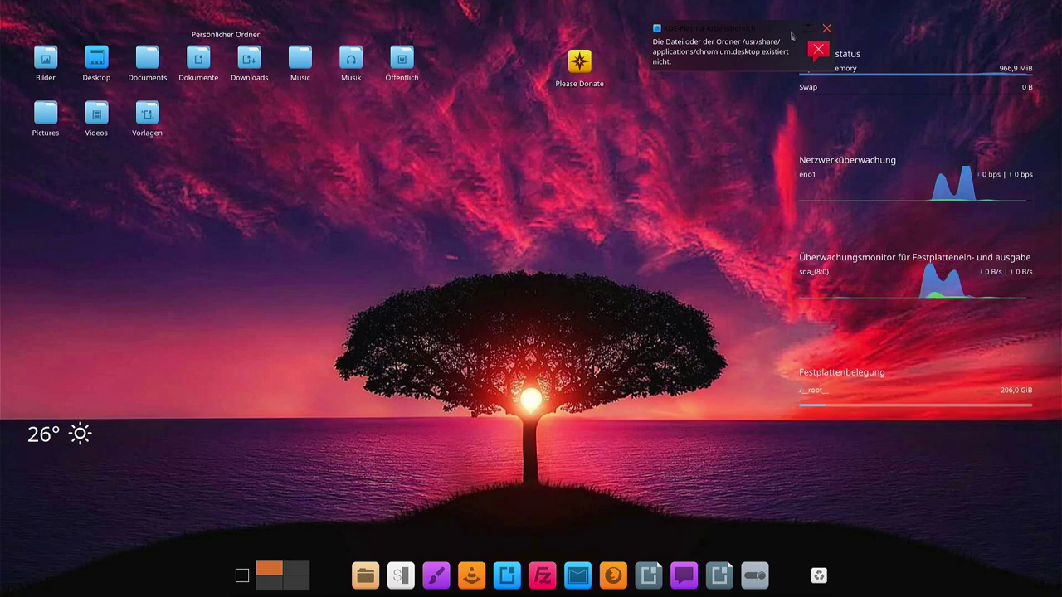
{"action": "left_click", "coordinate": [396, 578]}
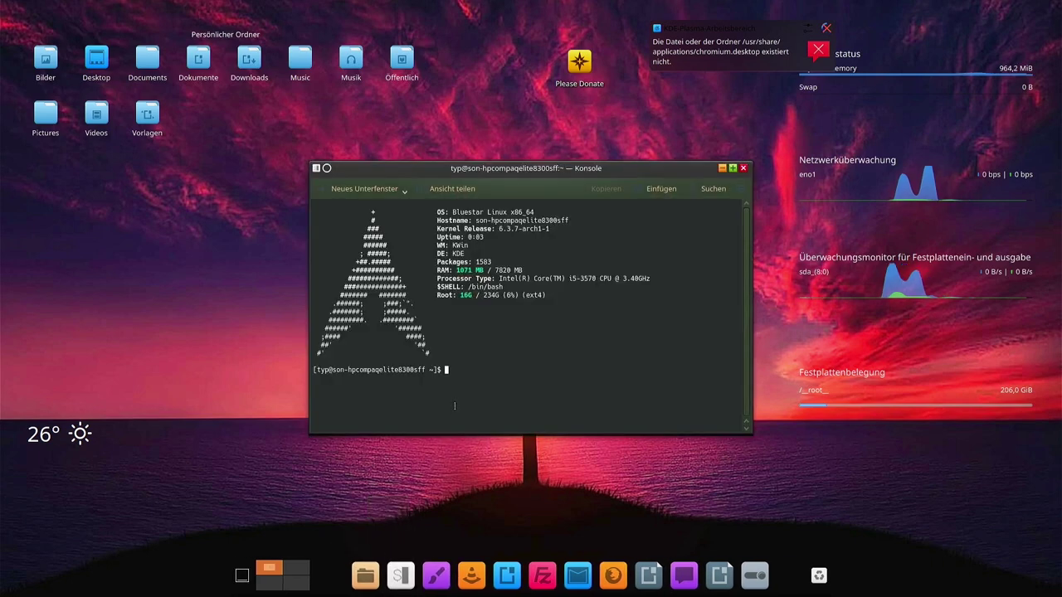
{"action": "type", "text": "sud"}
{"action": "type", "text": "o "}
{"action": "type", "text": "pacman -S chromium"}
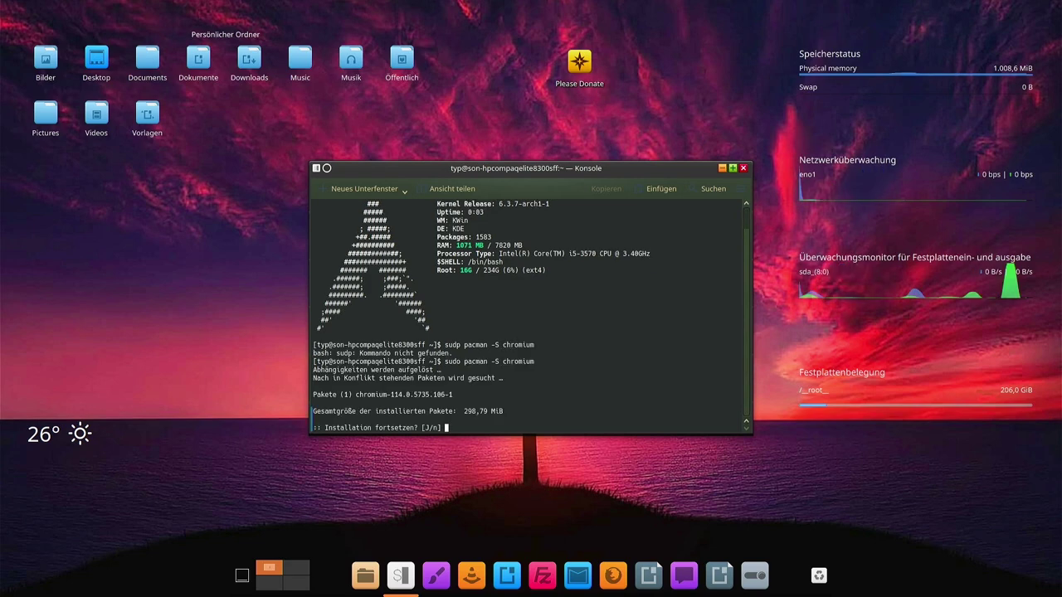
{"action": "key", "text": "Return"}
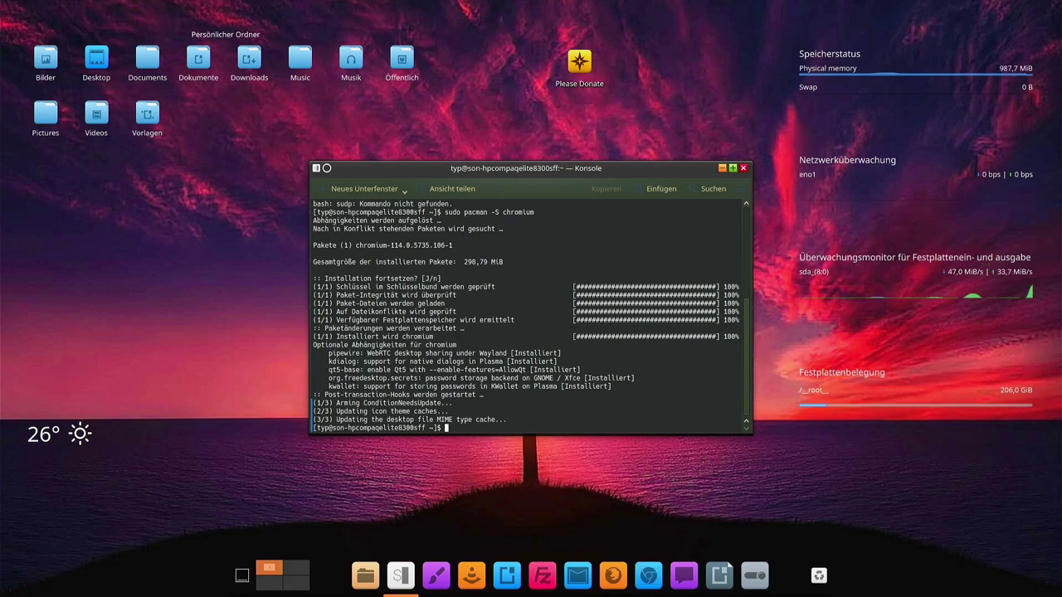
Close Konsole, confirm Chromium opens from the dock on its Google new-tab page, then close it
{"action": "left_click", "coordinate": [743, 169]}
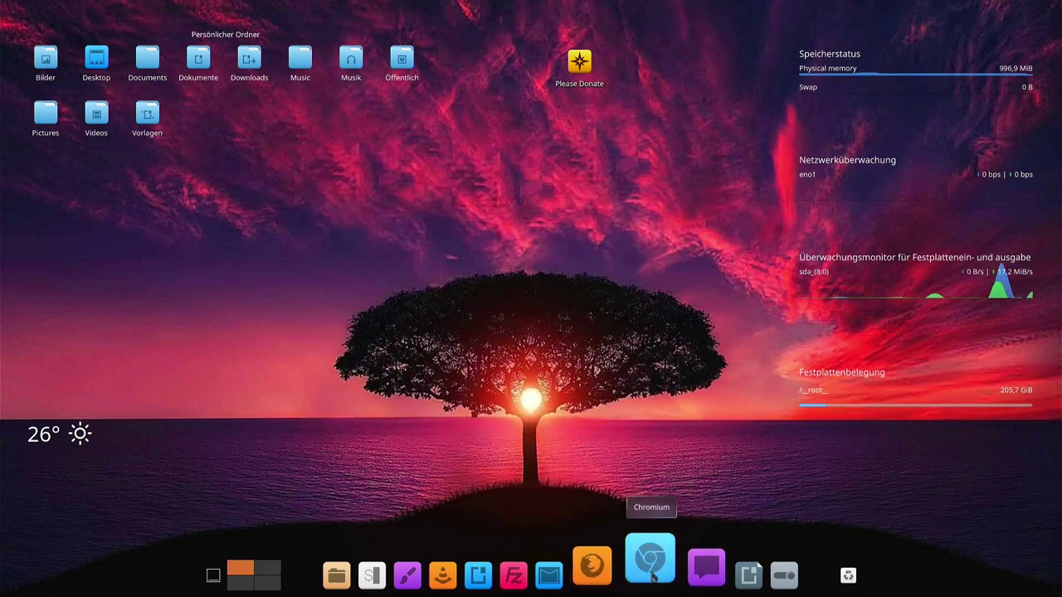
{"action": "left_click", "coordinate": [650, 571]}
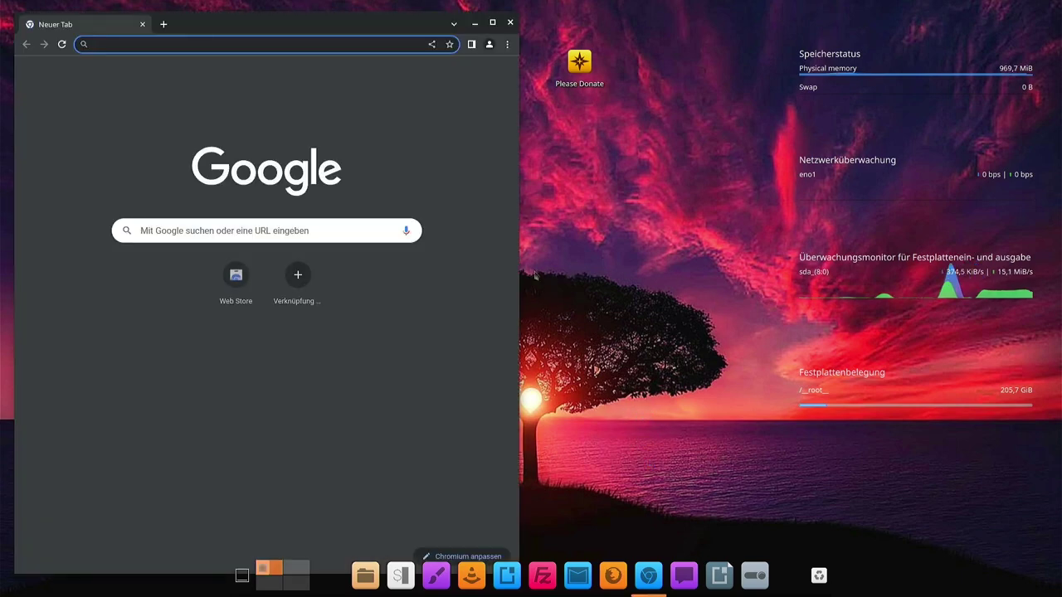
{"action": "left_click", "coordinate": [511, 22]}
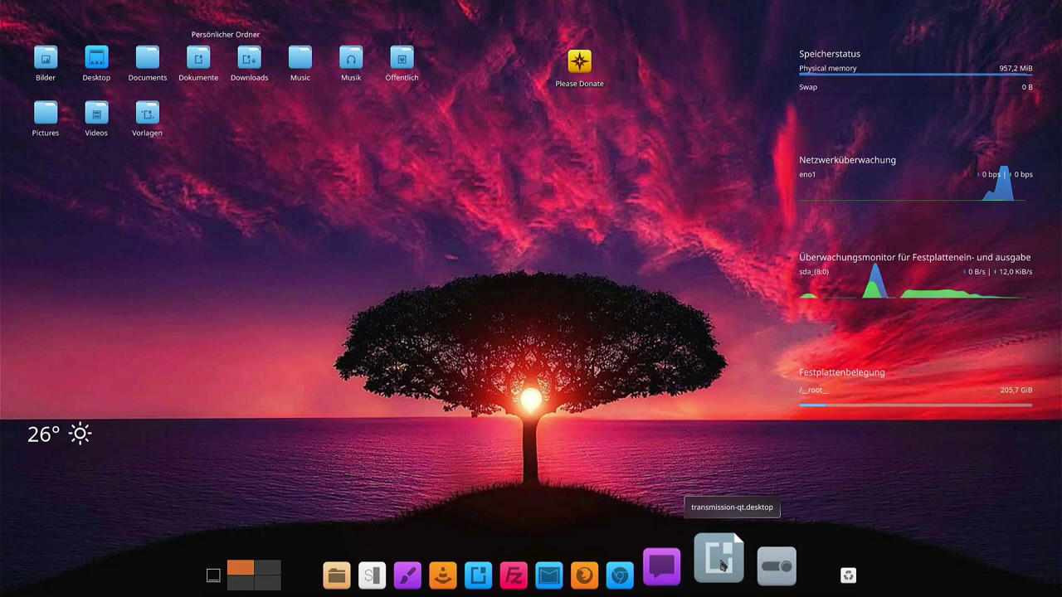
After the Transmission launcher fails, install transmission-qt in Konsole with sudo pacman -S transmission-qt
{"action": "left_click", "coordinate": [721, 565]}
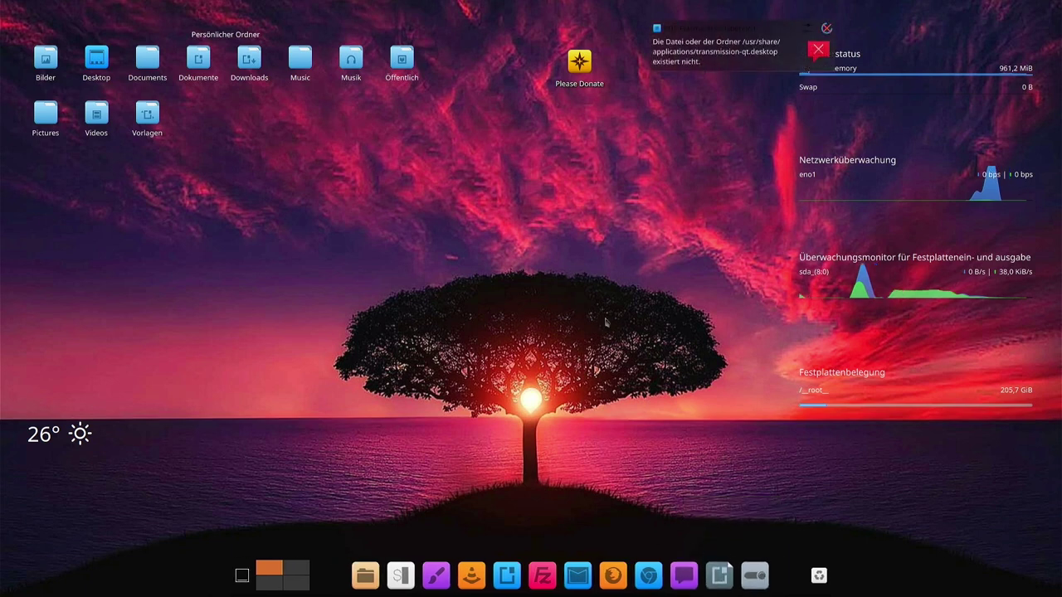
{"action": "left_click", "coordinate": [401, 571]}
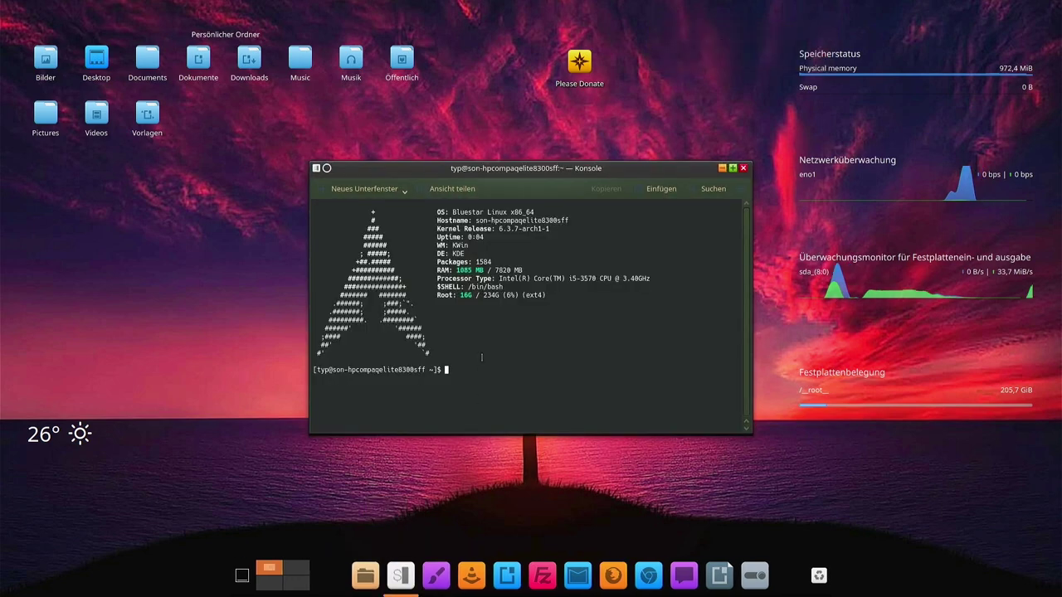
{"action": "type", "text": "sudo pacman -S transmissi"}
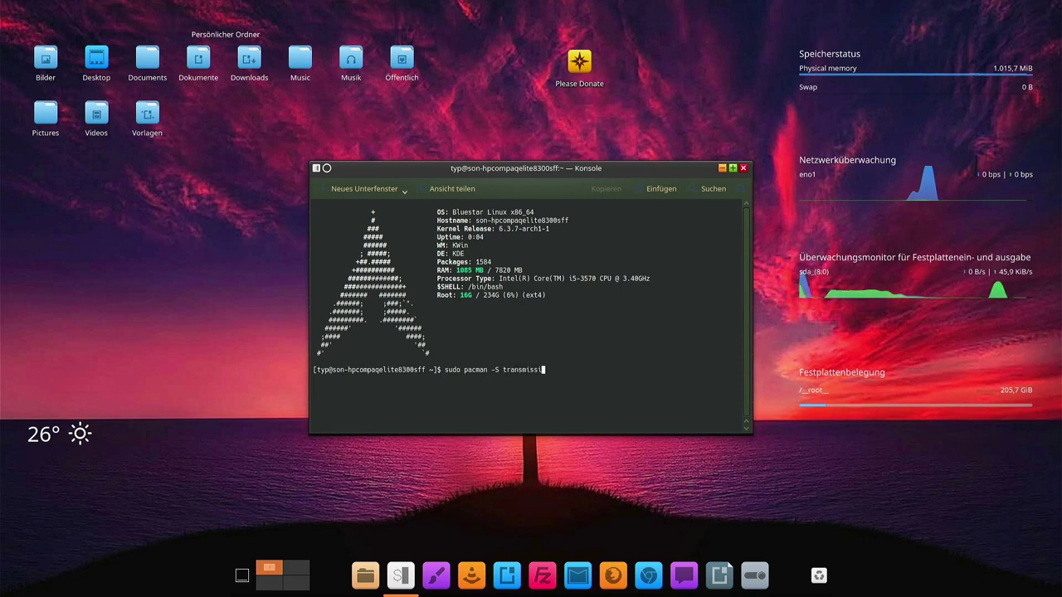
{"action": "type", "text": "on-qt"}
{"action": "key", "text": "Return"}
{"action": "key", "text": "Return"}
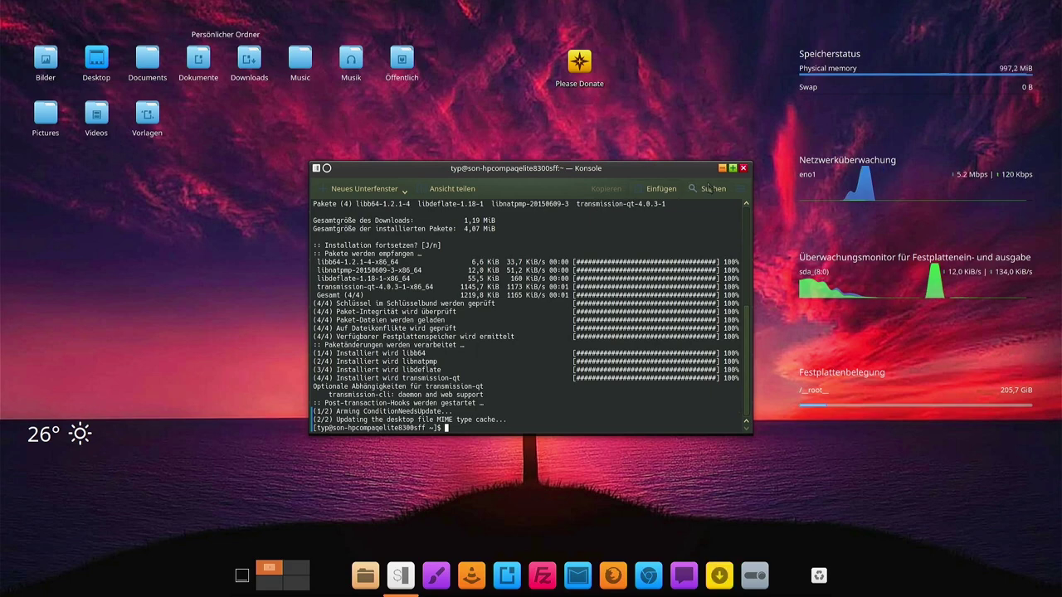
Close Konsole, launch Transmission, accept the filesharing notice, start a local session, then minimise it
{"action": "left_click", "coordinate": [744, 168]}
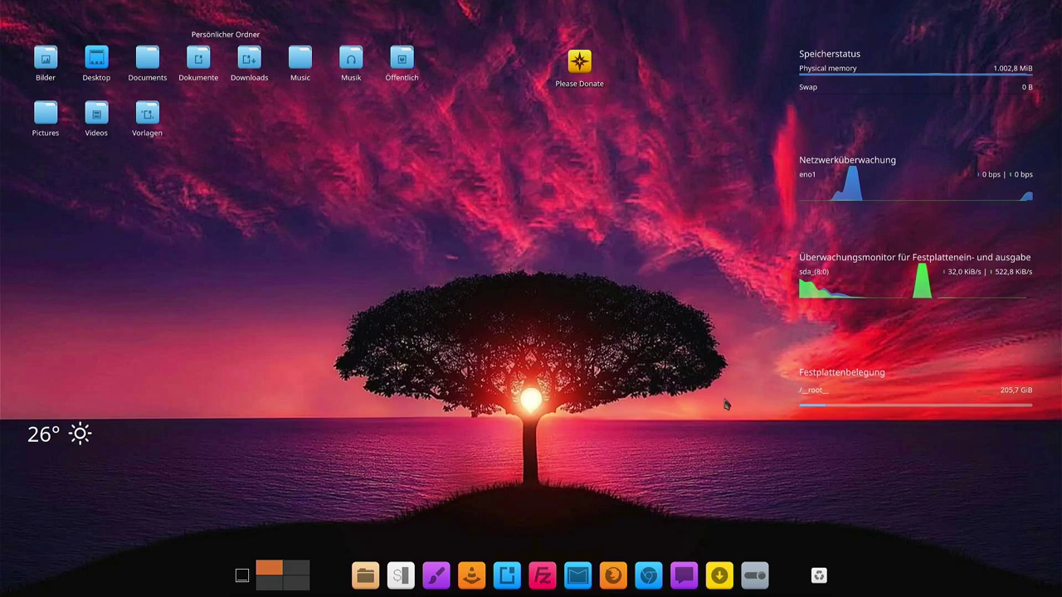
{"action": "left_click", "coordinate": [725, 587]}
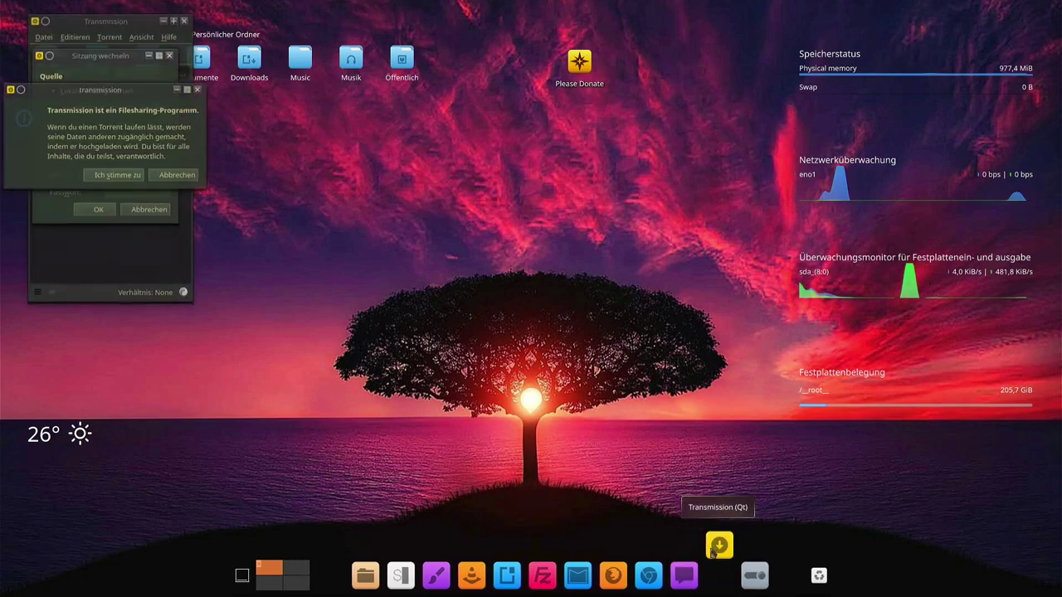
{"action": "left_click", "coordinate": [109, 177]}
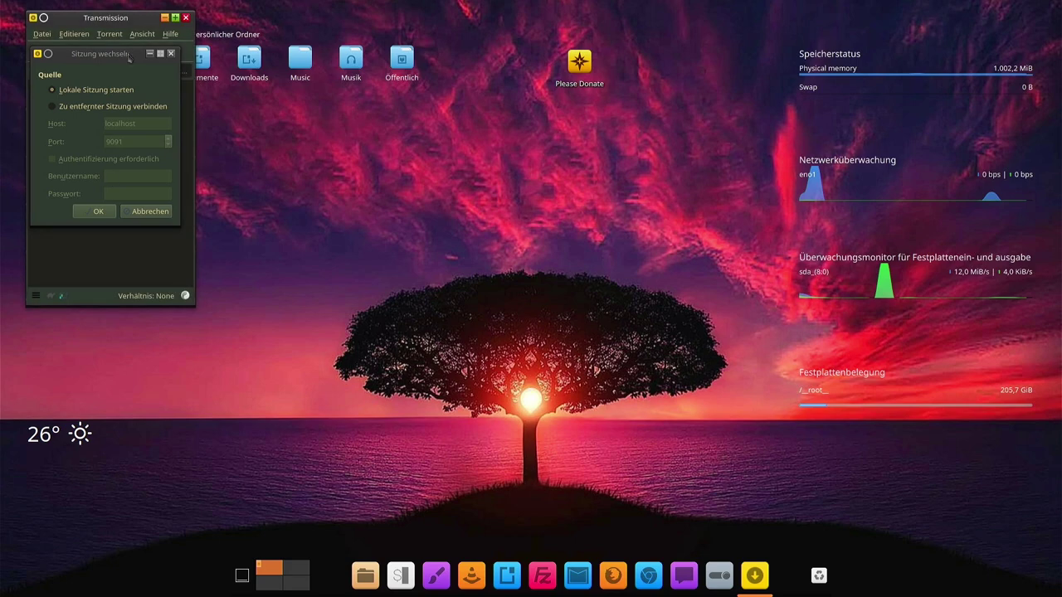
{"action": "left_click", "coordinate": [103, 214]}
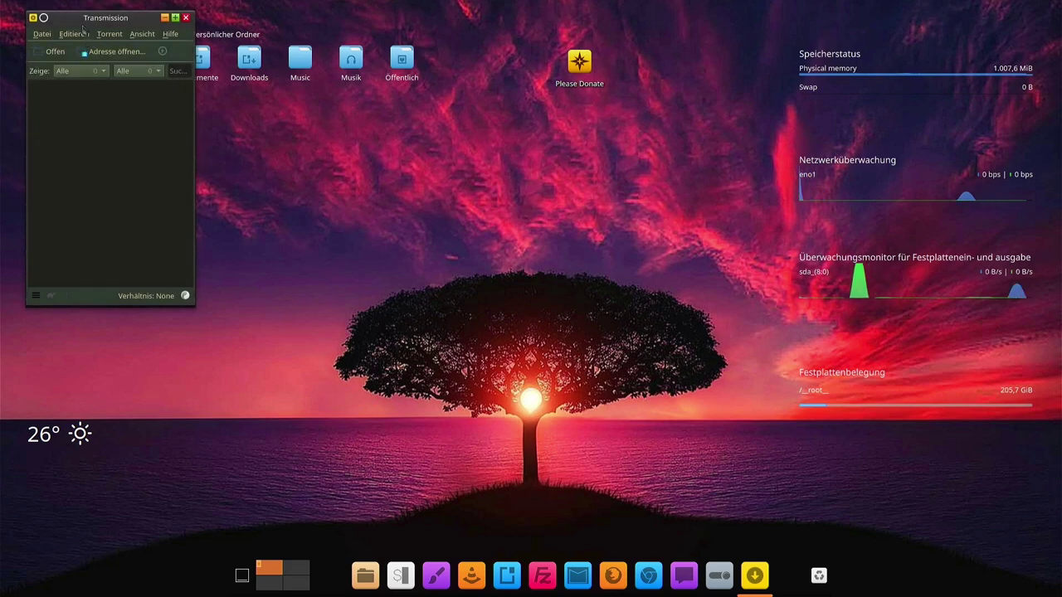
{"action": "left_click_drag", "start_coordinate": [91, 18], "coordinate": [91, 74]}
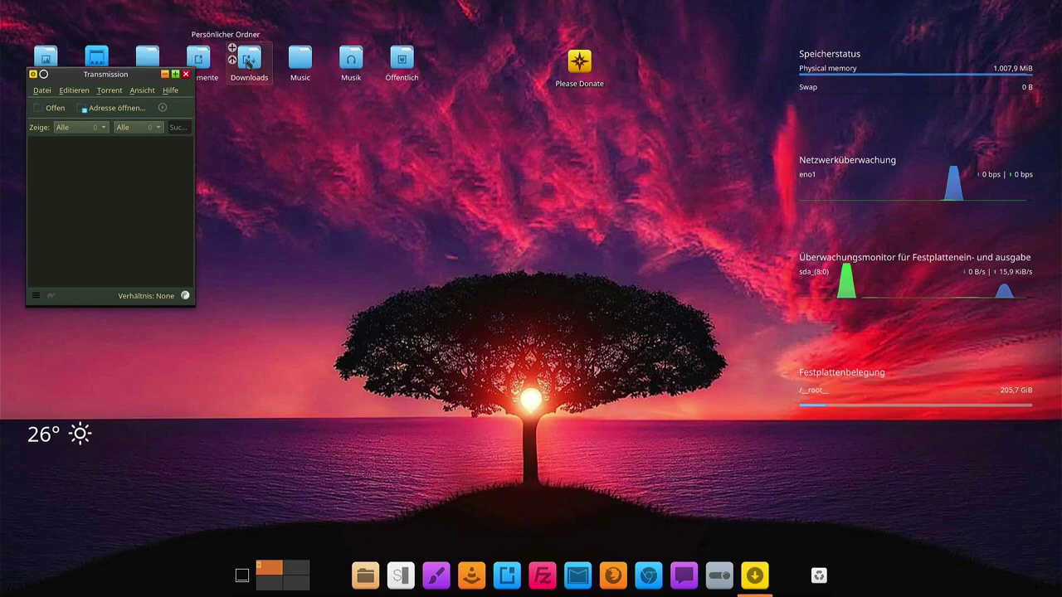
{"action": "left_click", "coordinate": [164, 74]}
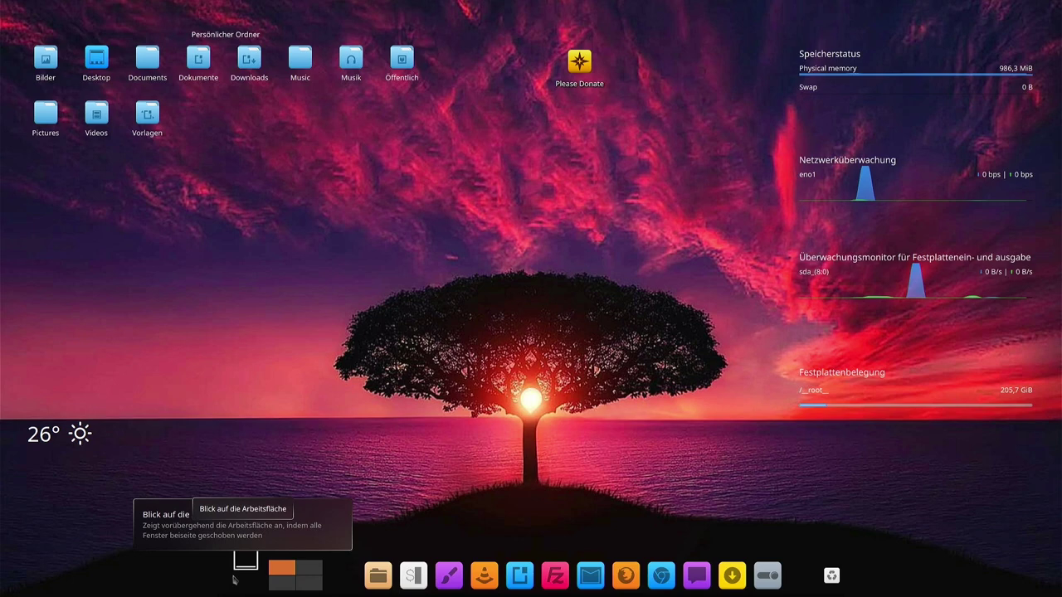
Show the desktop, then open the top panel's application menu at its Dienstprogramme category
{"action": "left_click", "coordinate": [242, 566]}
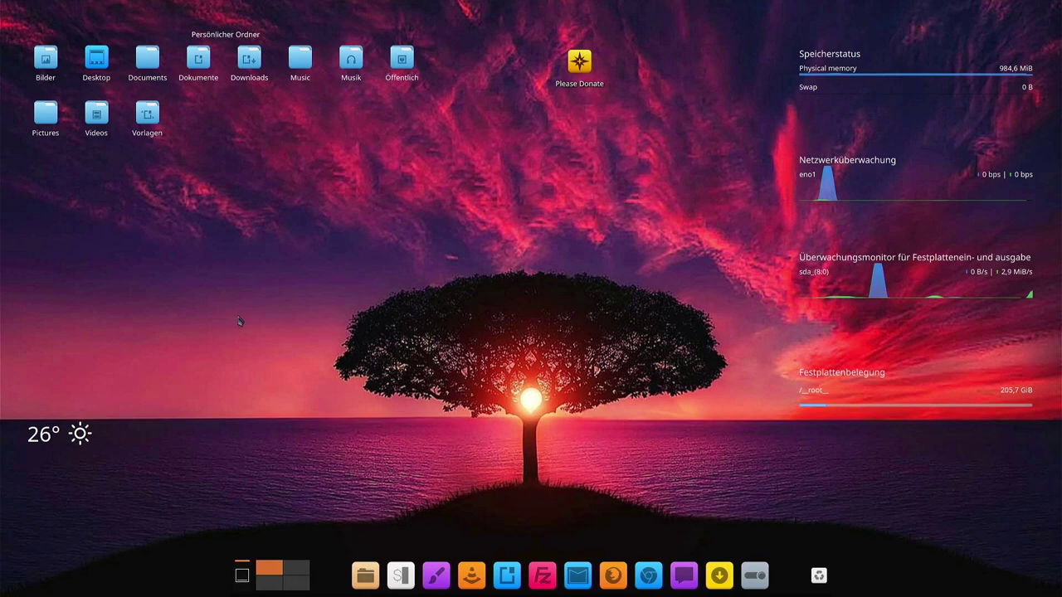
{"action": "mouse_move", "coordinate": [285, 7]}
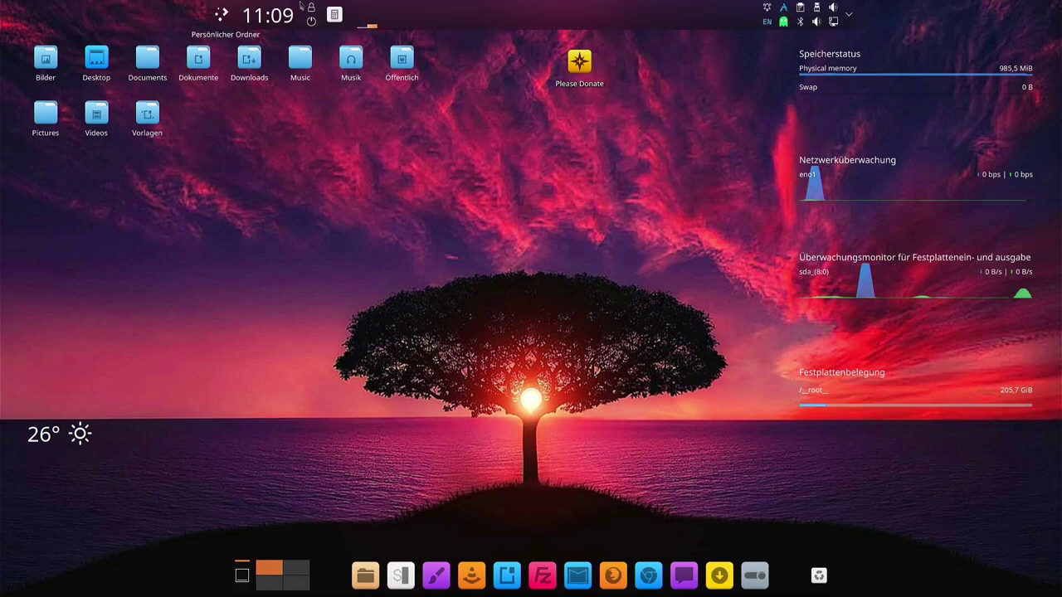
{"action": "left_click", "coordinate": [221, 14]}
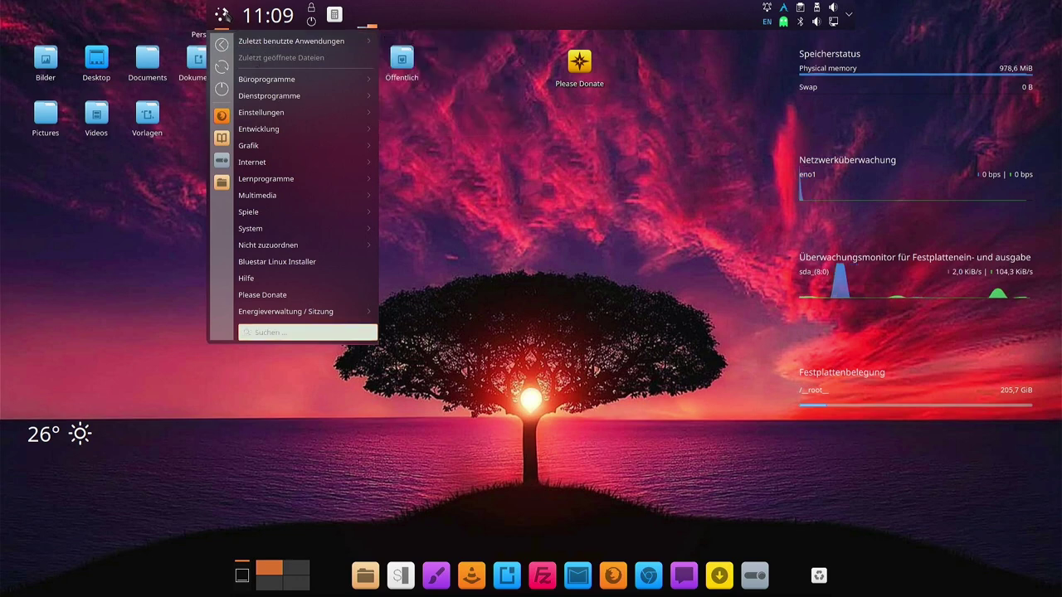
{"action": "mouse_move", "coordinate": [306, 78]}
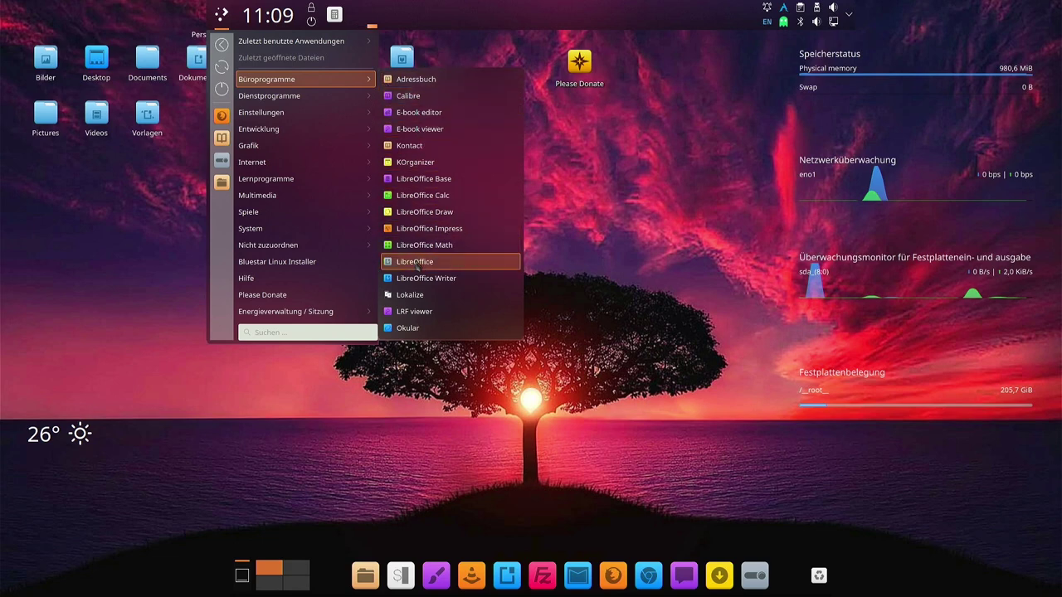
{"action": "mouse_move", "coordinate": [299, 98]}
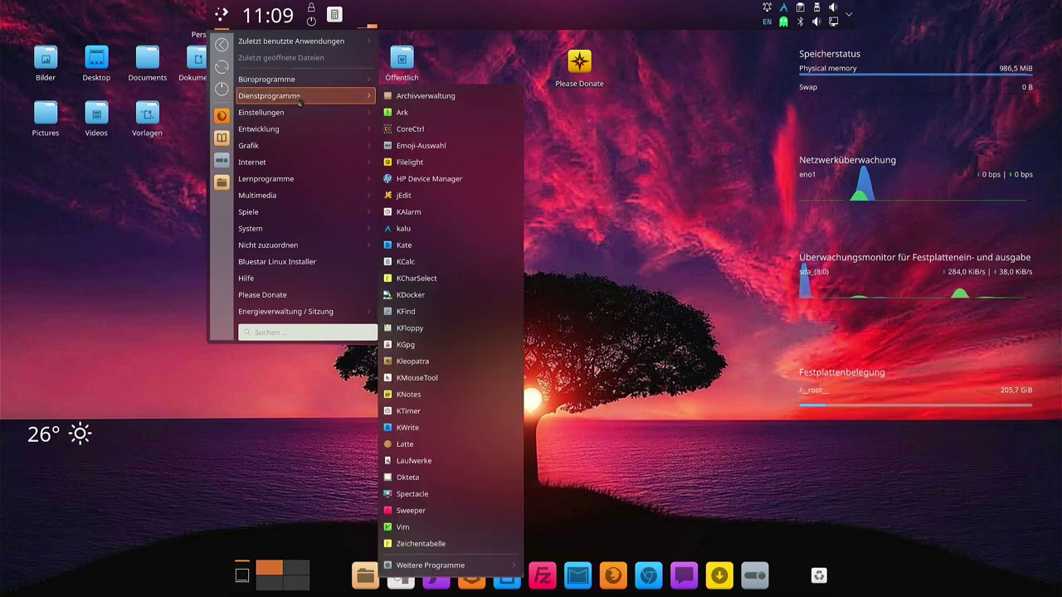
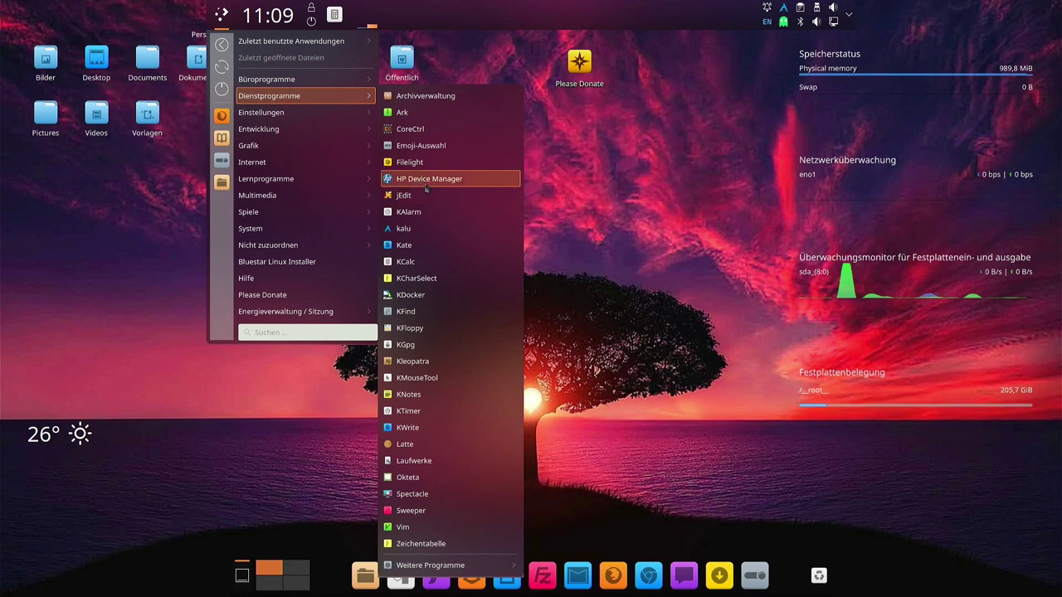
Launch kalu, then browse the Dienstprogramme, Einstellungen, Entwicklung, Grafik and Internet launcher categories
{"action": "left_click", "coordinate": [405, 245]}
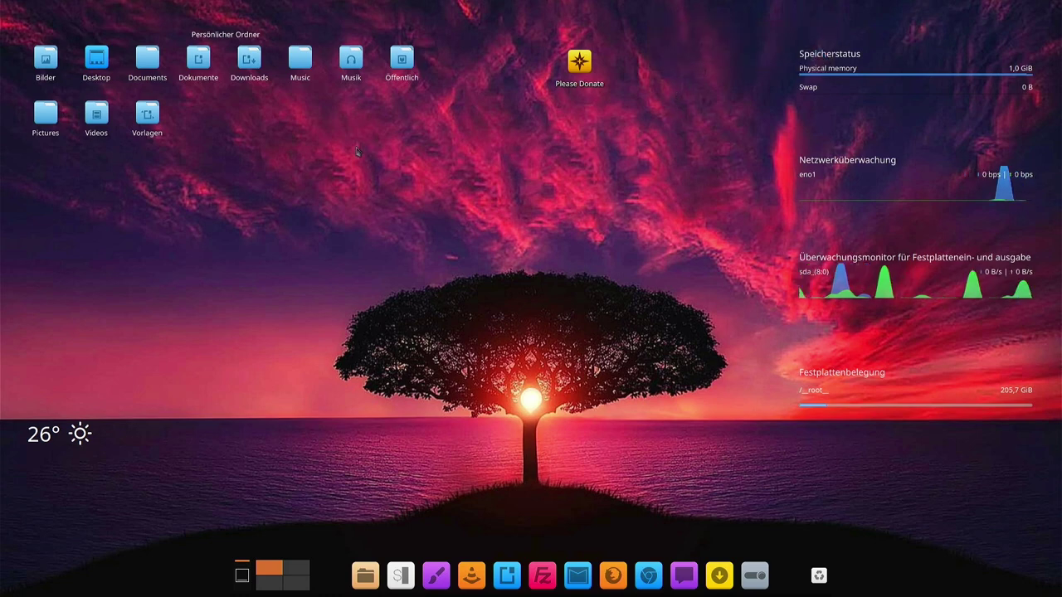
{"action": "key", "text": "super"}
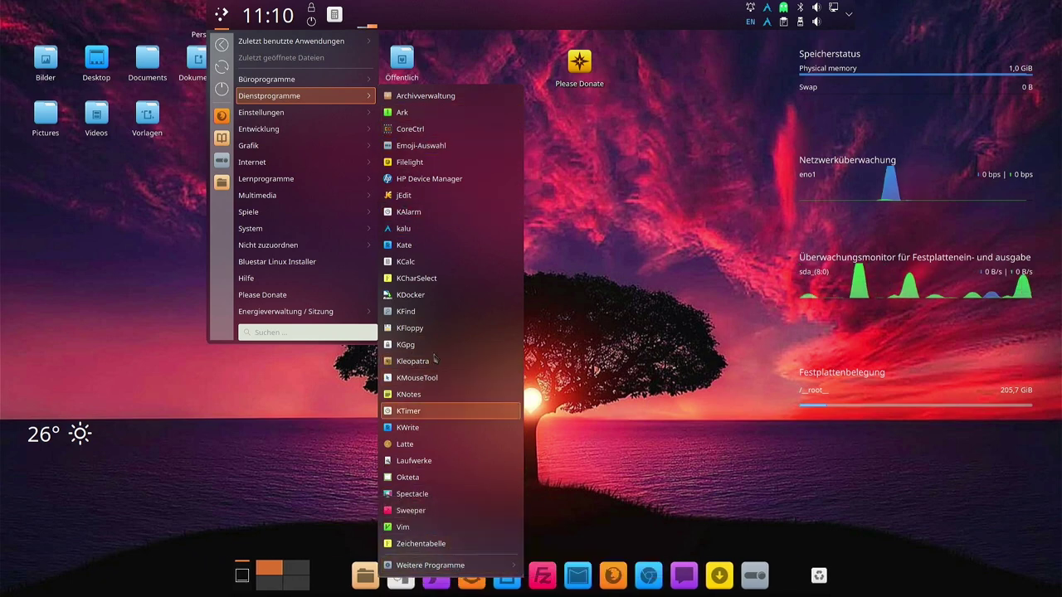
{"action": "mouse_move", "coordinate": [338, 114]}
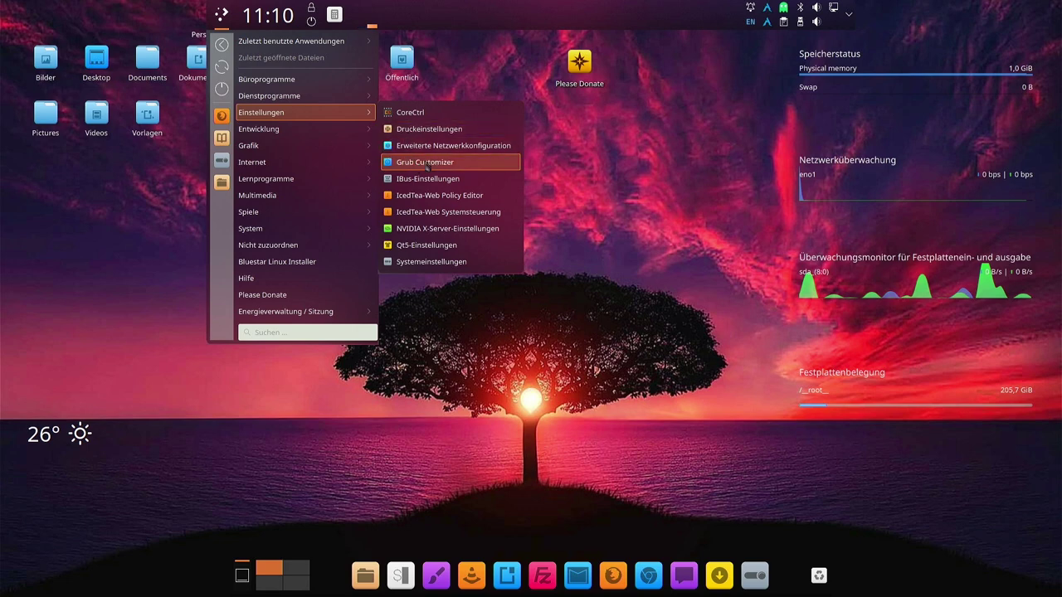
{"action": "mouse_move", "coordinate": [298, 131]}
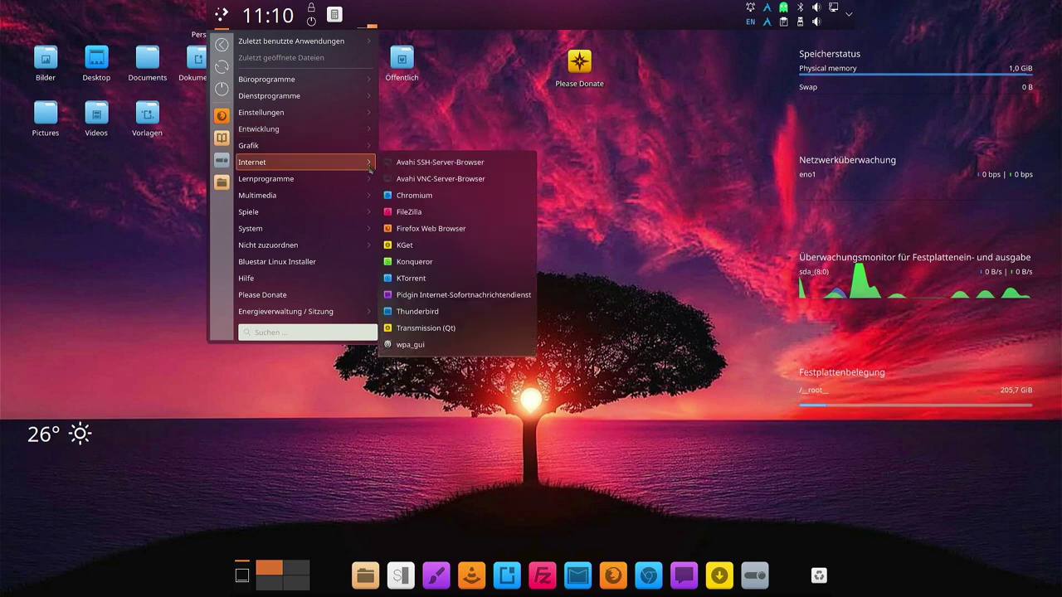
{"action": "mouse_move", "coordinate": [355, 135]}
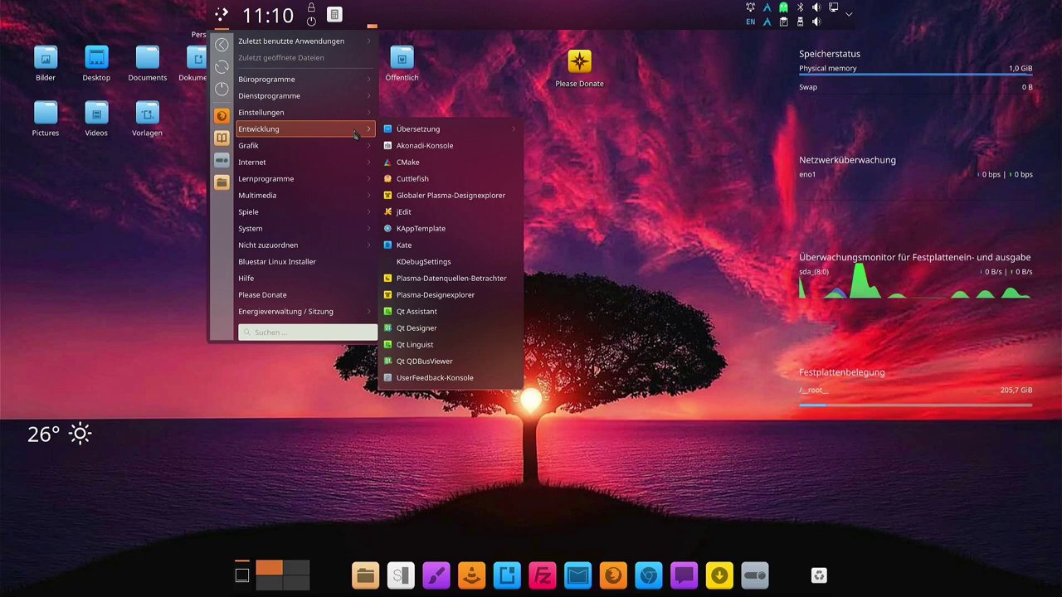
{"action": "mouse_move", "coordinate": [334, 150]}
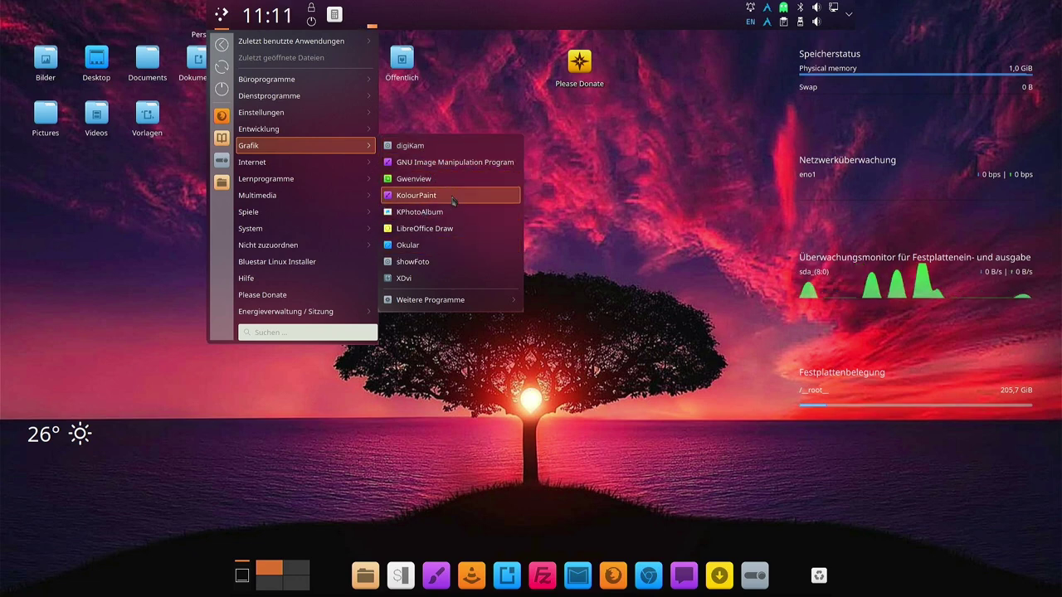
{"action": "mouse_move", "coordinate": [436, 306]}
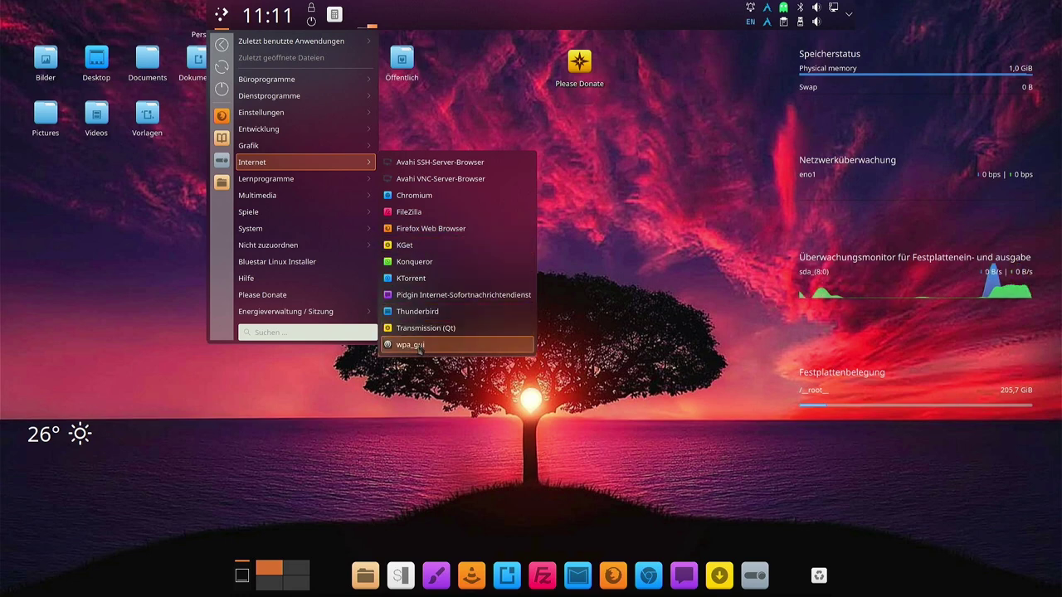
Launch wpa_gui, check its empty Manage Networks list, and close it to the system tray
{"action": "left_click", "coordinate": [421, 347]}
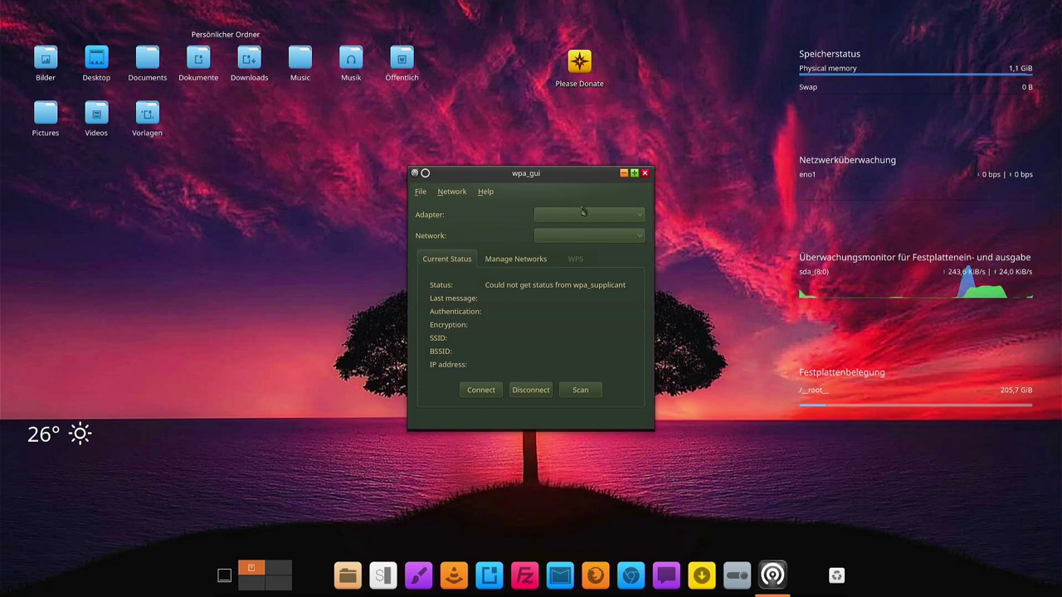
{"action": "left_click", "coordinate": [526, 261]}
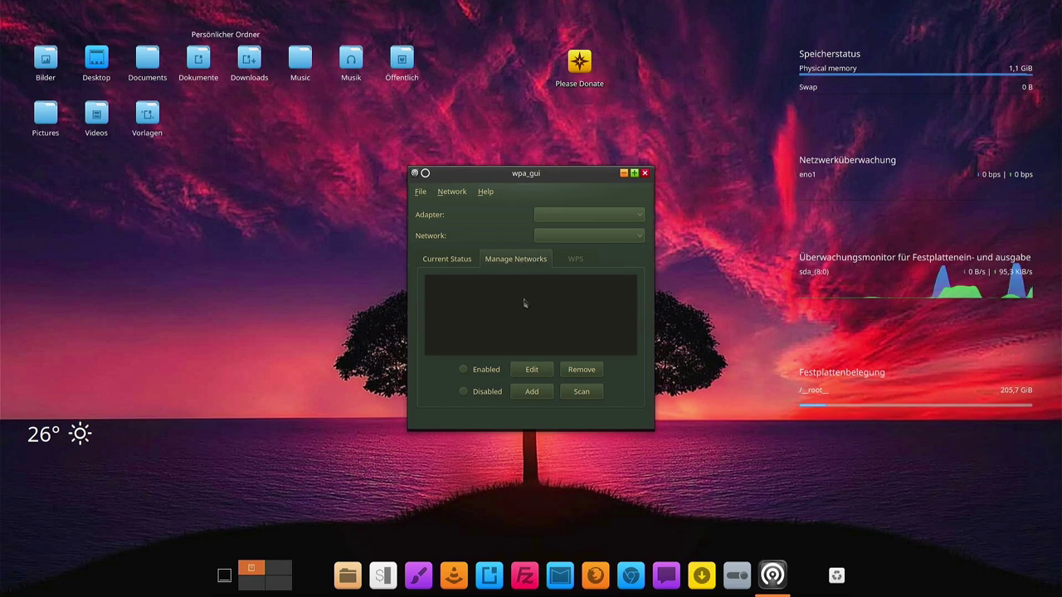
{"action": "left_click", "coordinate": [644, 173]}
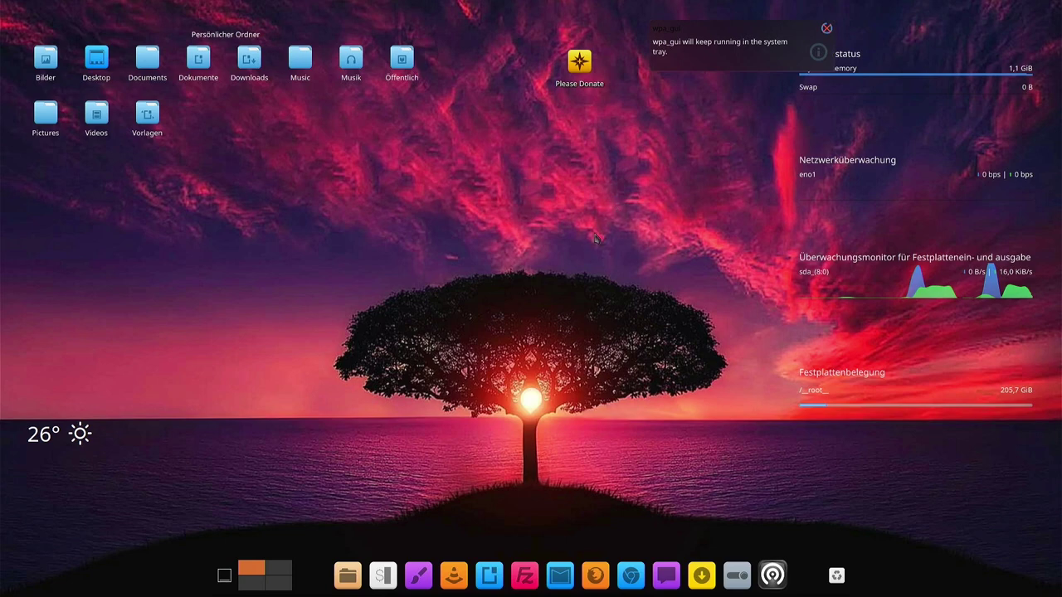
Browse the Lernprogramme and Multimedia launcher categories and launch Amarok
{"action": "mouse_move", "coordinate": [210, 6]}
{"action": "left_click", "coordinate": [222, 14]}
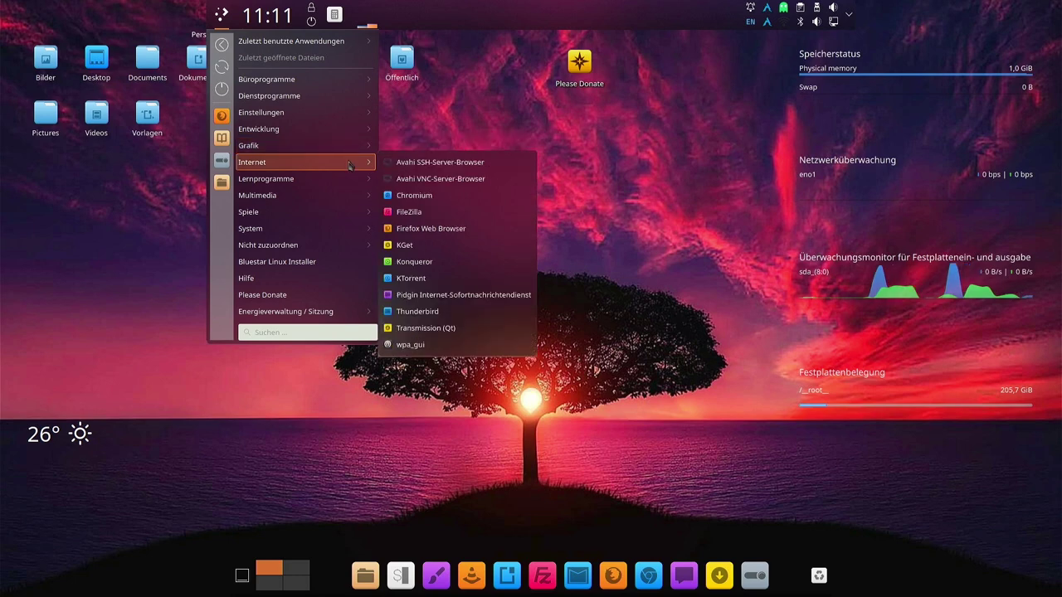
{"action": "mouse_move", "coordinate": [421, 182]}
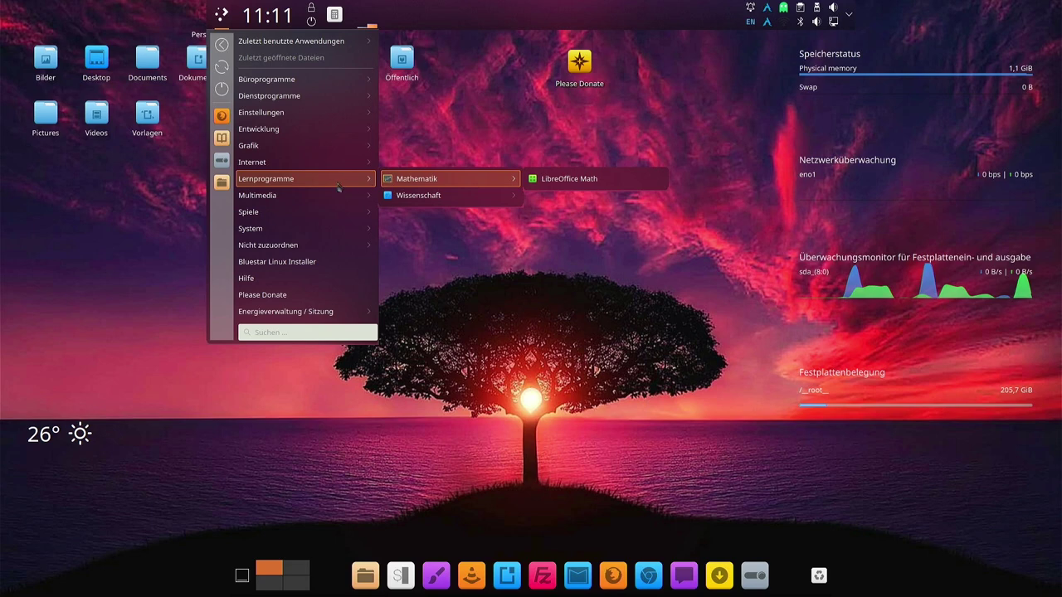
{"action": "mouse_move", "coordinate": [328, 196]}
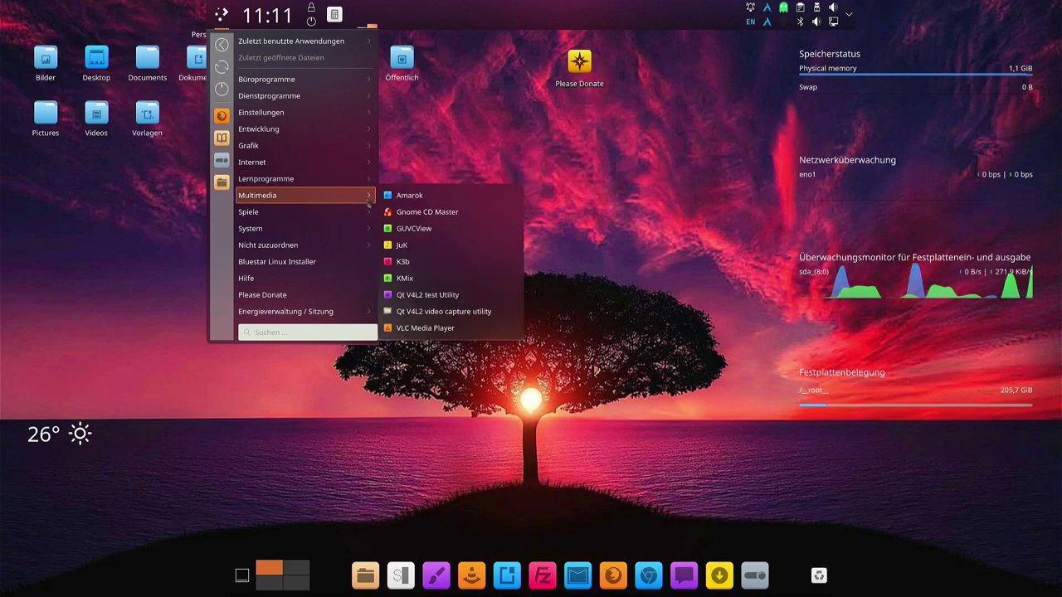
{"action": "left_click", "coordinate": [445, 199]}
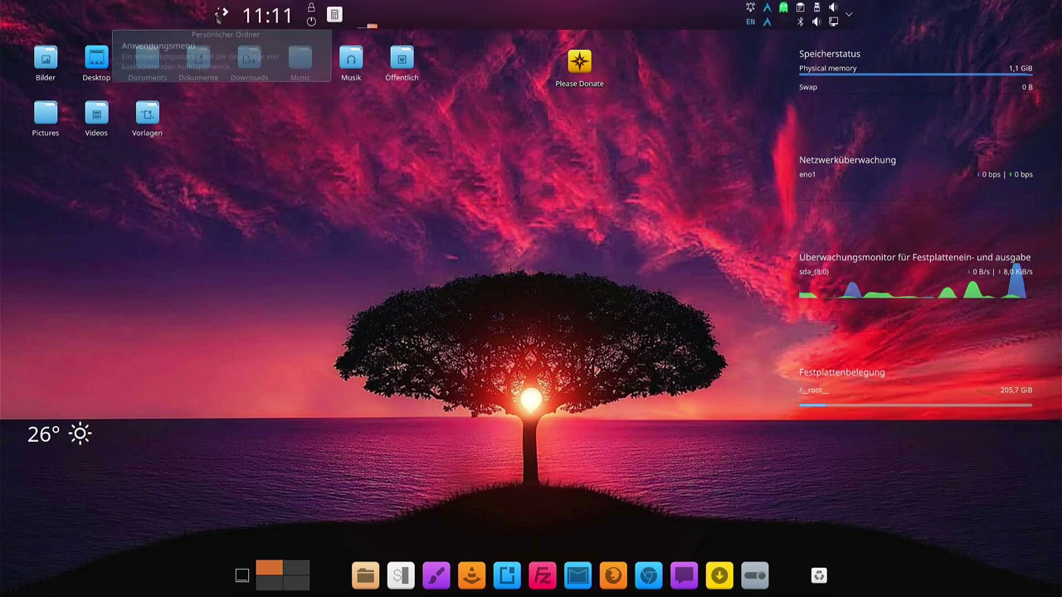
Reopen the launcher and browse the Spiele and System categories
{"action": "left_click", "coordinate": [219, 13]}
{"action": "mouse_move", "coordinate": [343, 202]}
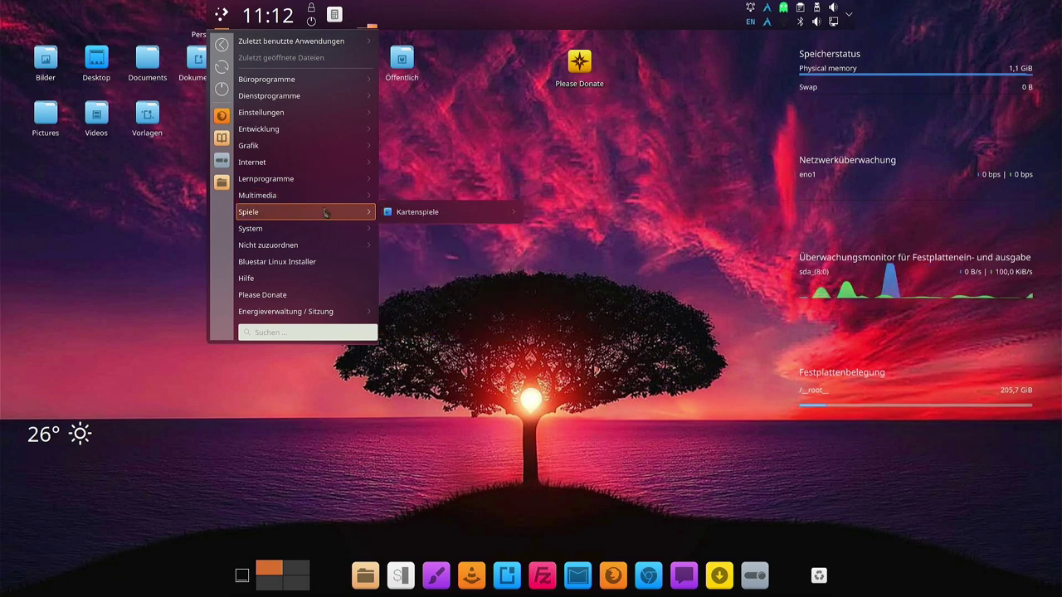
{"action": "mouse_move", "coordinate": [406, 215]}
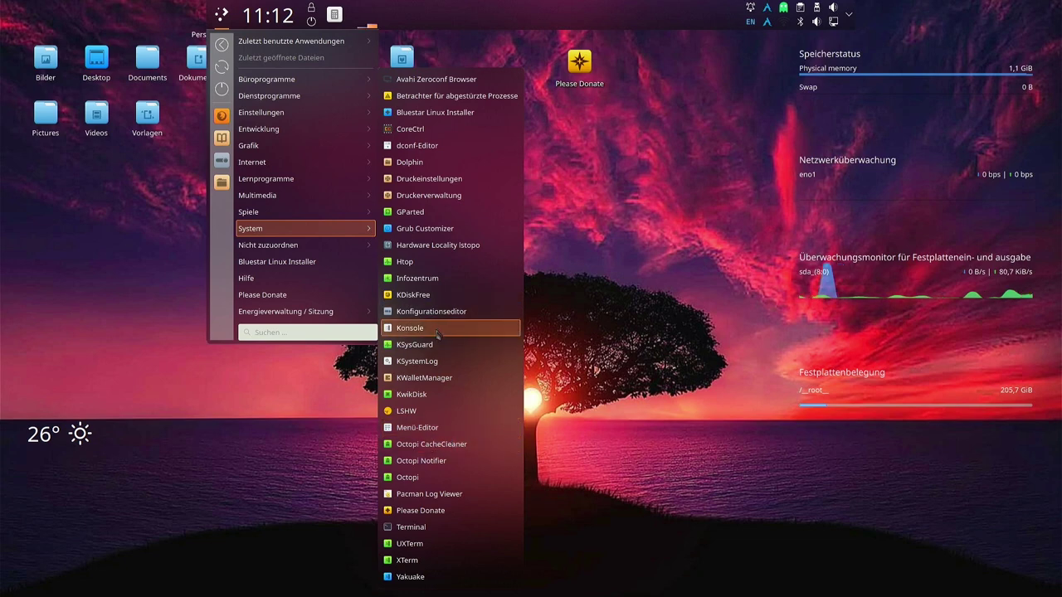
Launch Octopi and move its window up and to the left
{"action": "left_click", "coordinate": [421, 479]}
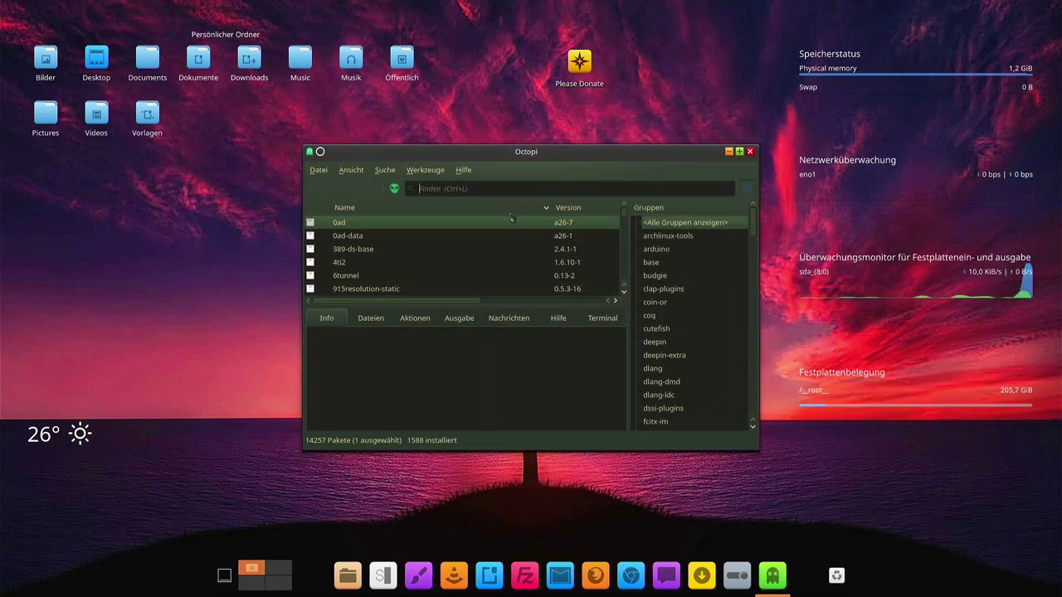
{"action": "left_click_drag", "start_coordinate": [537, 157], "coordinate": [482, 130]}
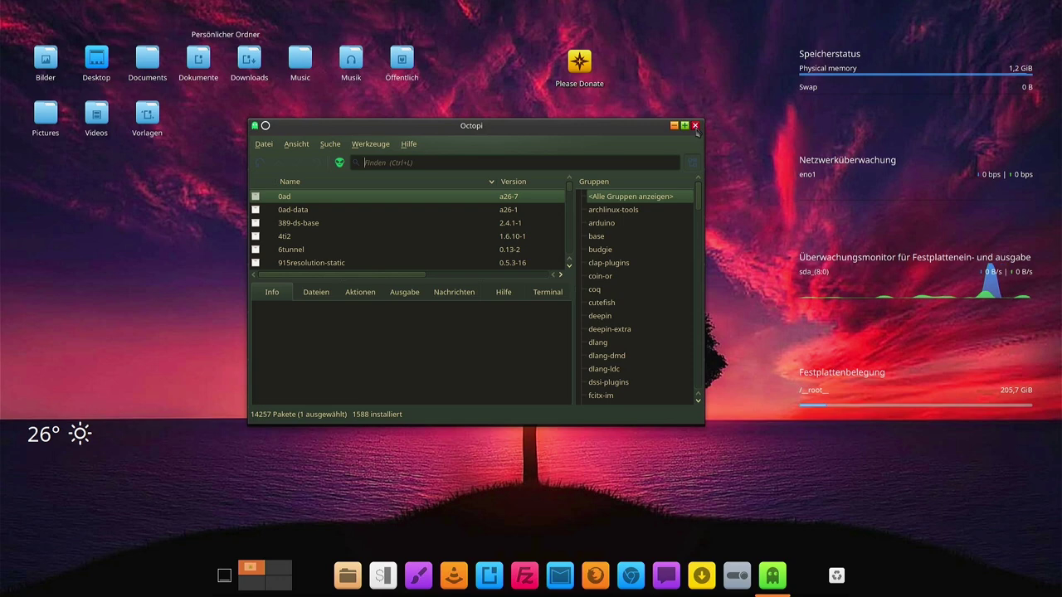
Close Octopi, glance at Zuletzt benutzte Anwendungen in the launcher, then dismiss the menu
{"action": "left_click", "coordinate": [695, 126]}
{"action": "key", "text": "super"}
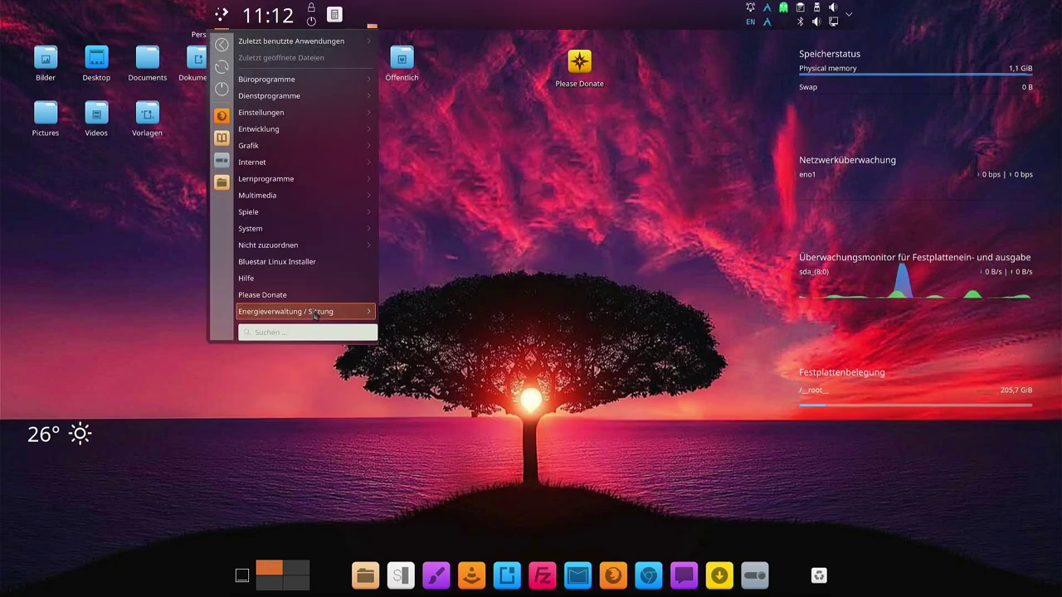
{"action": "mouse_move", "coordinate": [313, 249]}
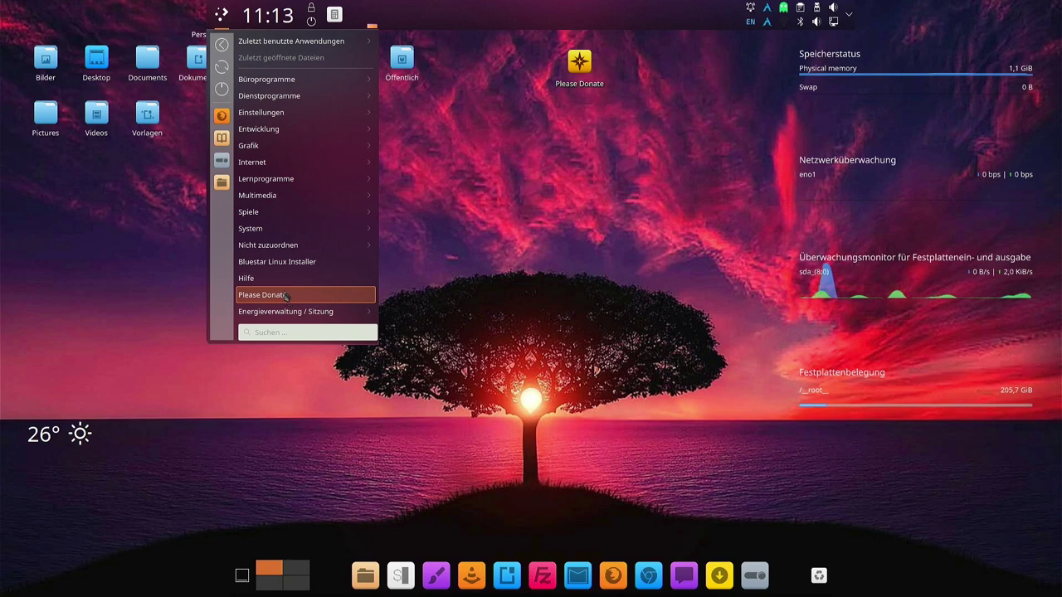
{"action": "mouse_move", "coordinate": [283, 41]}
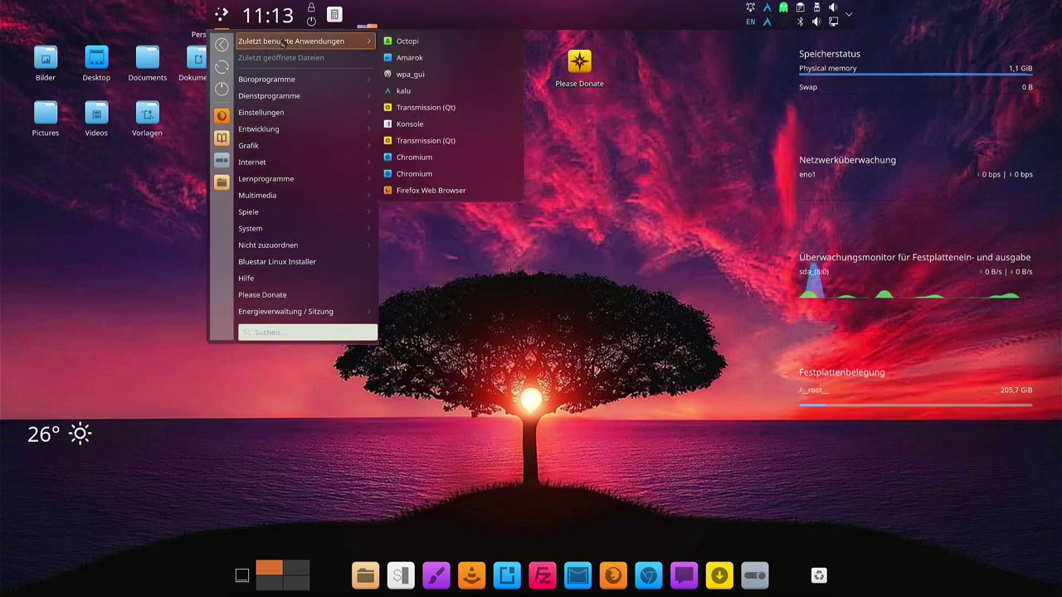
{"action": "left_click", "coordinate": [646, 222]}
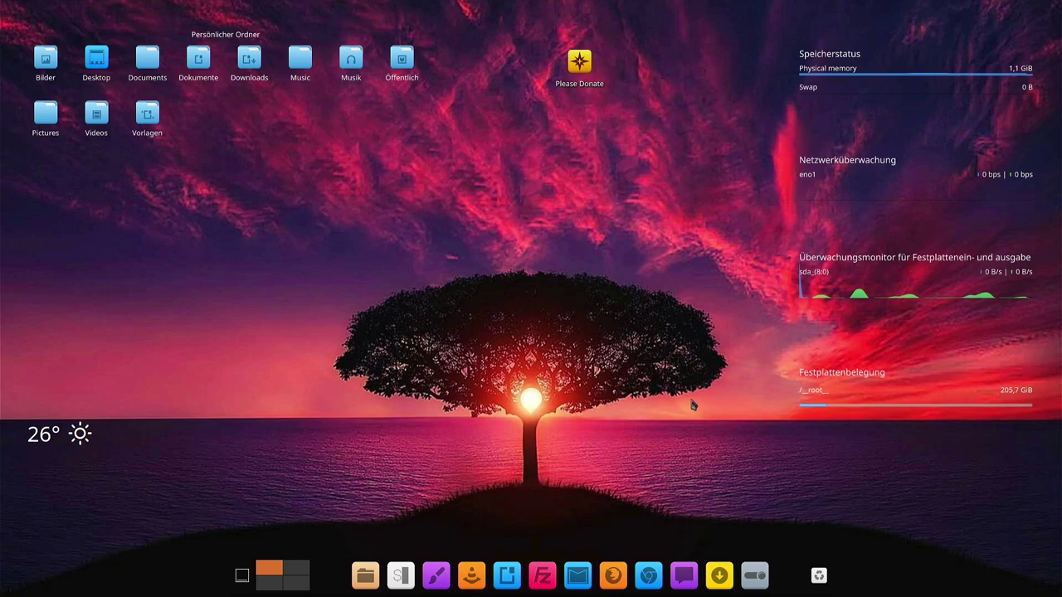
In System Settings' Globales Design page, pick Bslx_MoonOverSea and try applying it
{"action": "left_click", "coordinate": [755, 574]}
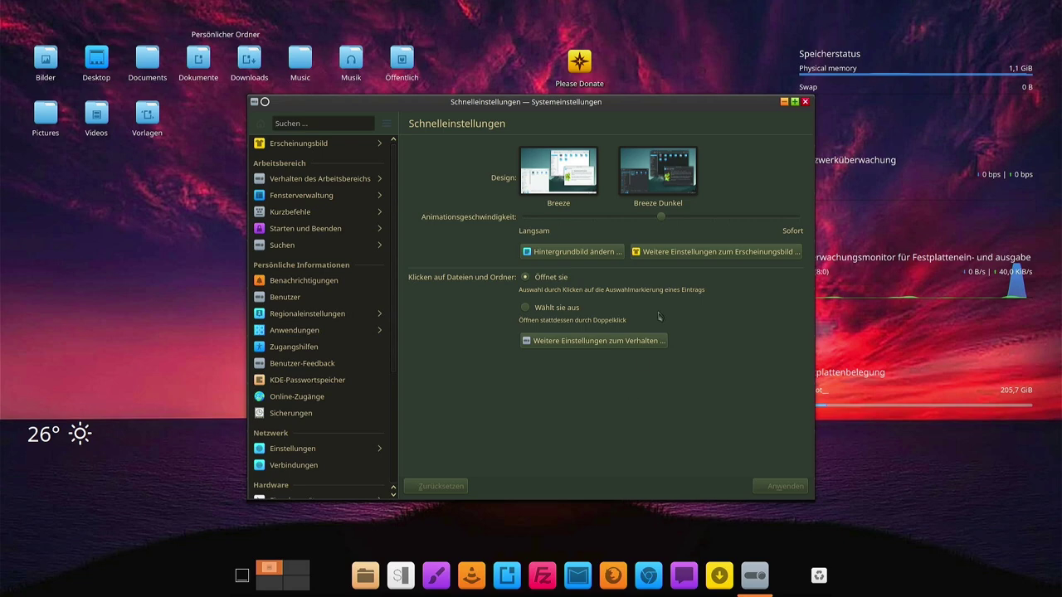
{"action": "left_click", "coordinate": [682, 251]}
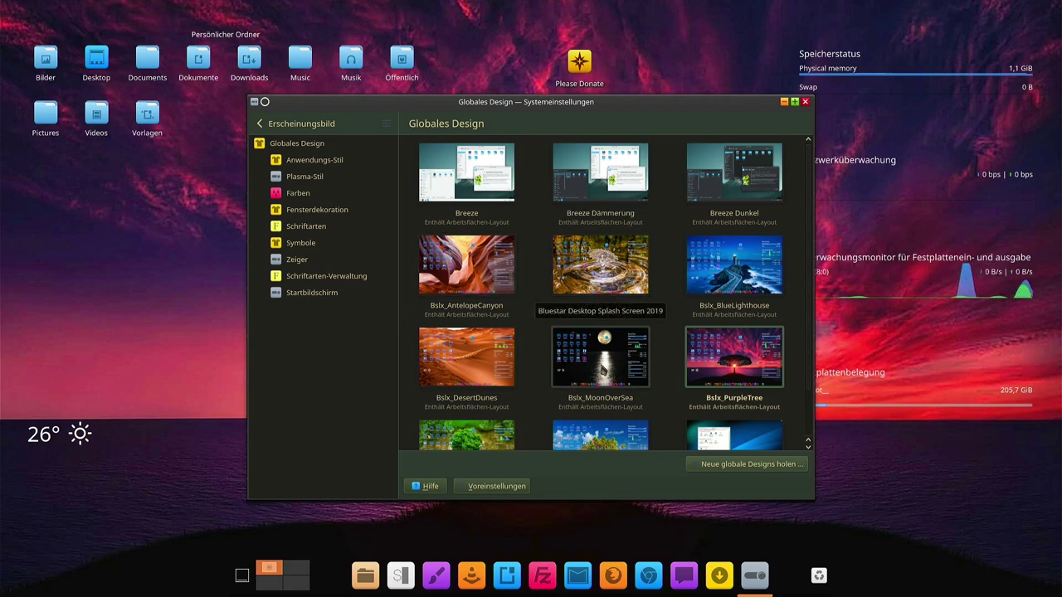
{"action": "left_click", "coordinate": [604, 365]}
{"action": "left_click", "coordinate": [673, 354]}
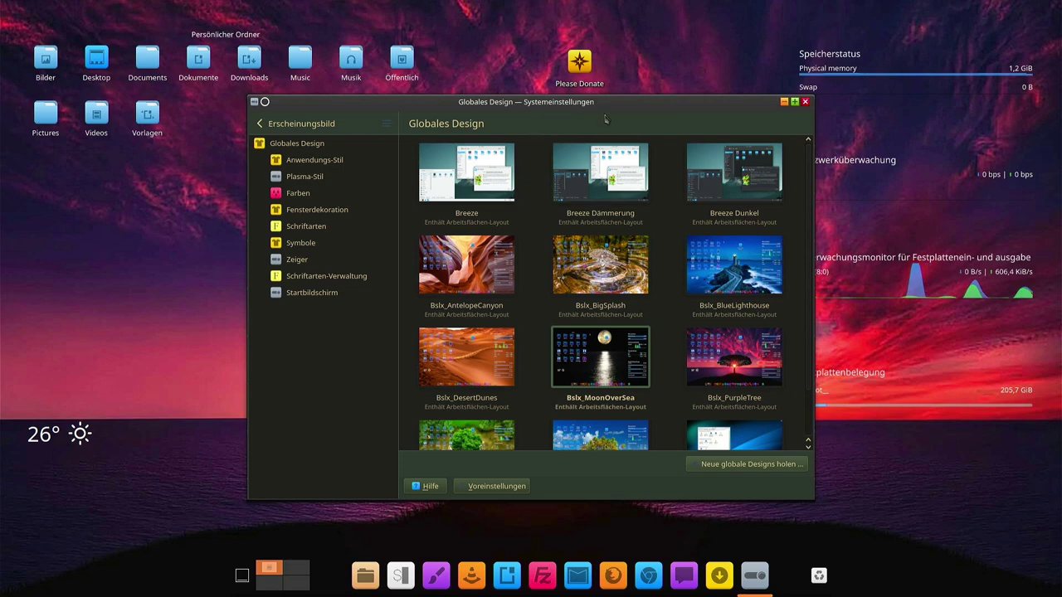
{"action": "left_click_drag", "start_coordinate": [618, 114], "coordinate": [592, 122]}
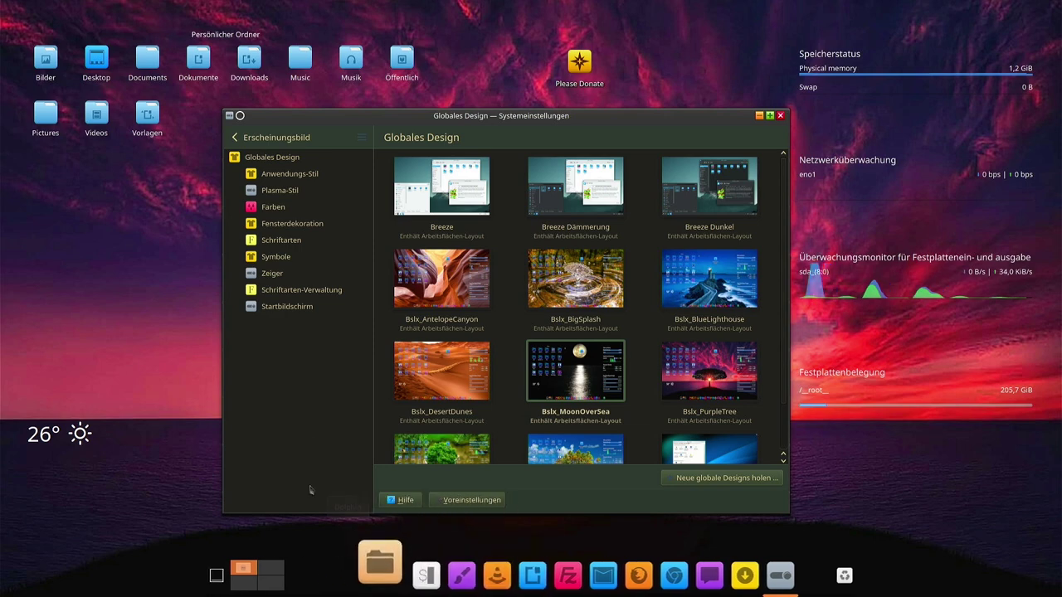
Open and close the home folder in Dolphin, then scroll the Globales Design grid
{"action": "left_click", "coordinate": [374, 573]}
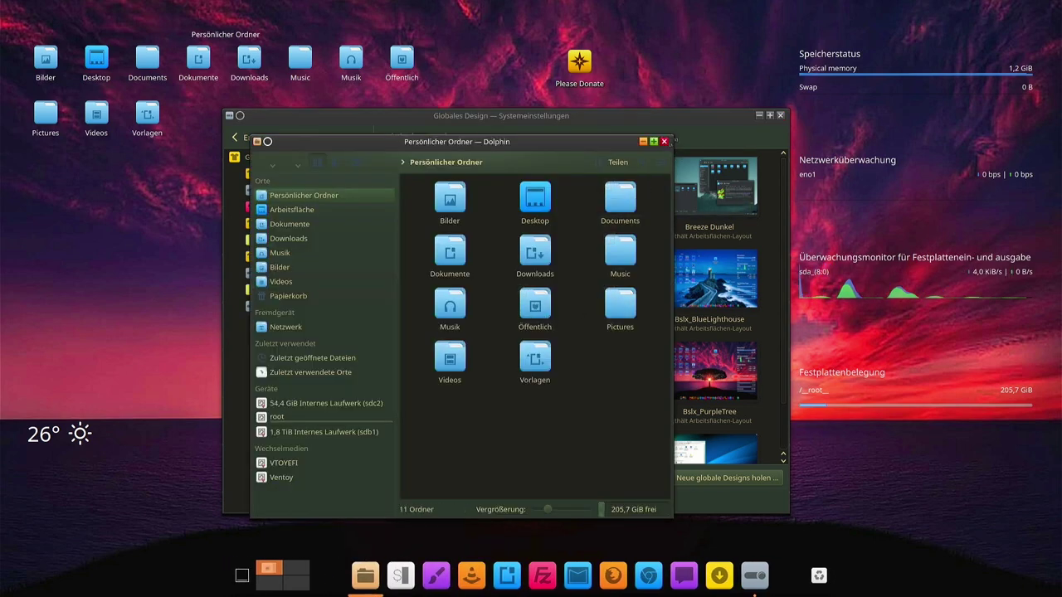
{"action": "left_click", "coordinate": [664, 141]}
{"action": "scroll", "coordinate": [648, 308], "scroll_direction": "down", "scroll_amount": 1}
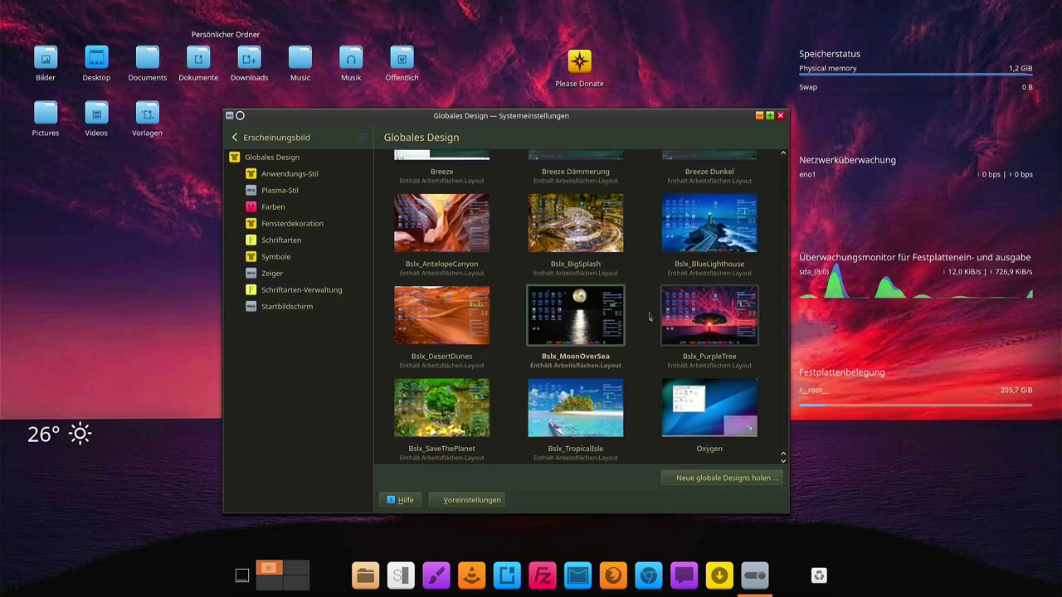
{"action": "scroll", "coordinate": [620, 383], "scroll_direction": "up", "scroll_amount": 1}
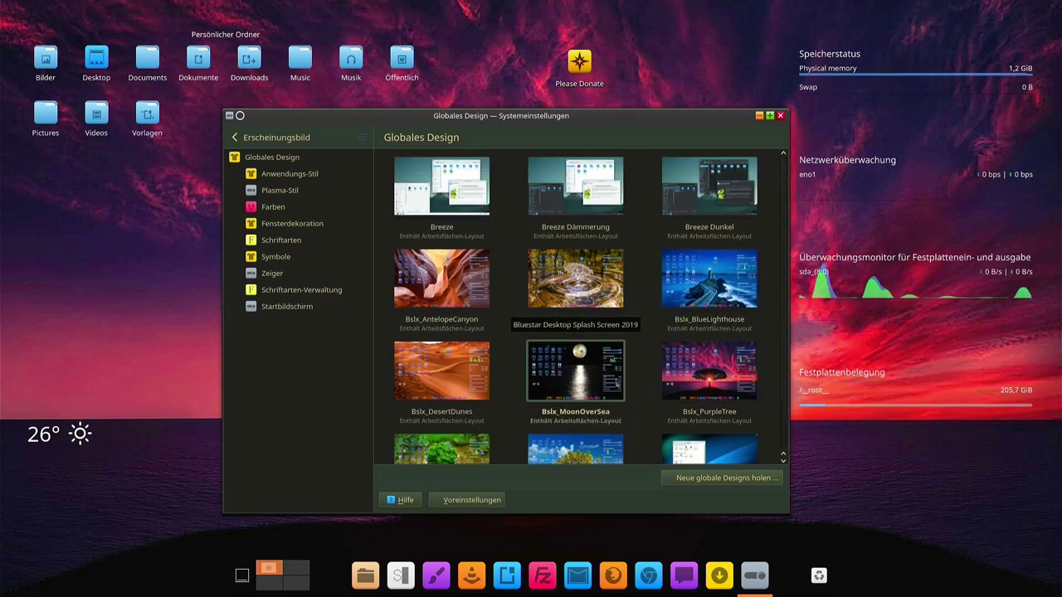
{"action": "scroll", "coordinate": [621, 382], "scroll_direction": "down", "scroll_amount": 1}
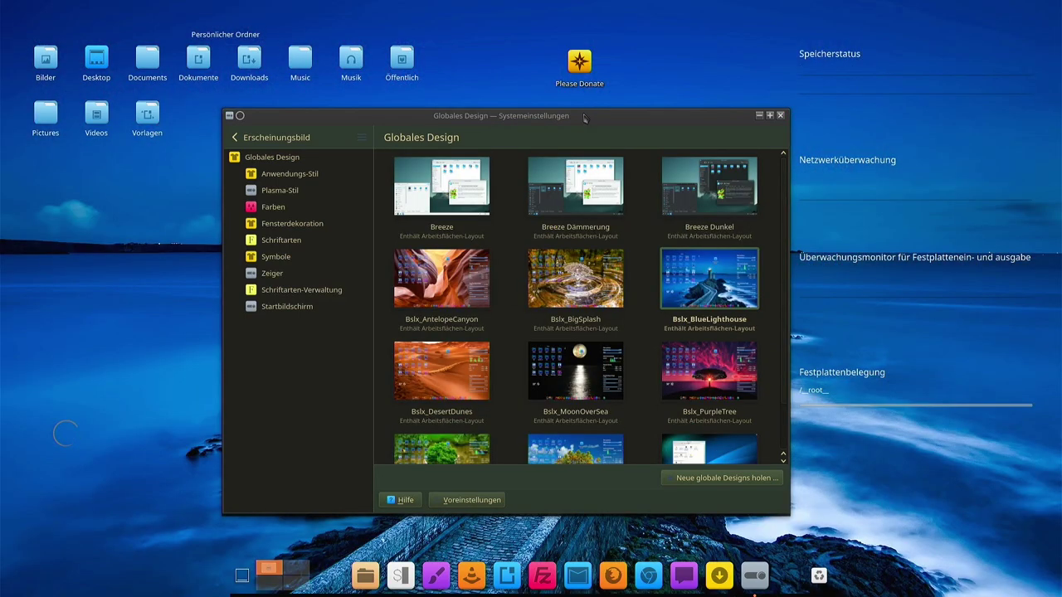
{"action": "mouse_move", "coordinate": [585, 124]}
{"action": "left_mouse_down"}
{"action": "mouse_move", "coordinate": [546, 142]}
{"action": "mouse_move", "coordinate": [545, 304]}
{"action": "mouse_move", "coordinate": [564, 387]}
{"action": "mouse_move", "coordinate": [568, 128]}
{"action": "left_mouse_up"}
Select Bslx_MoonOverSea and confirm Anwenden to apply the global design
{"action": "left_click", "coordinate": [554, 382]}
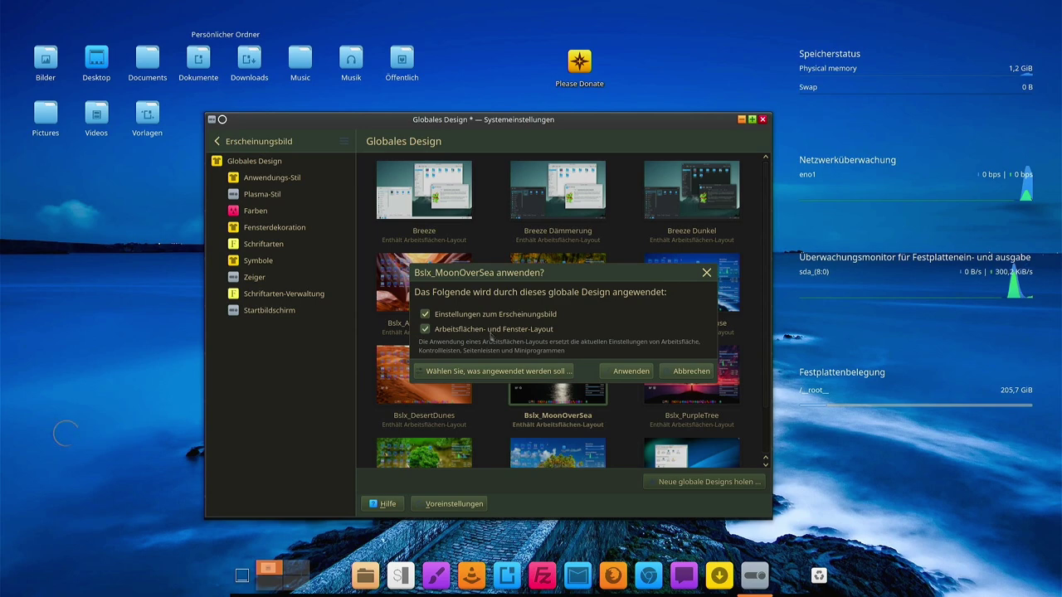
{"action": "left_click", "coordinate": [630, 372]}
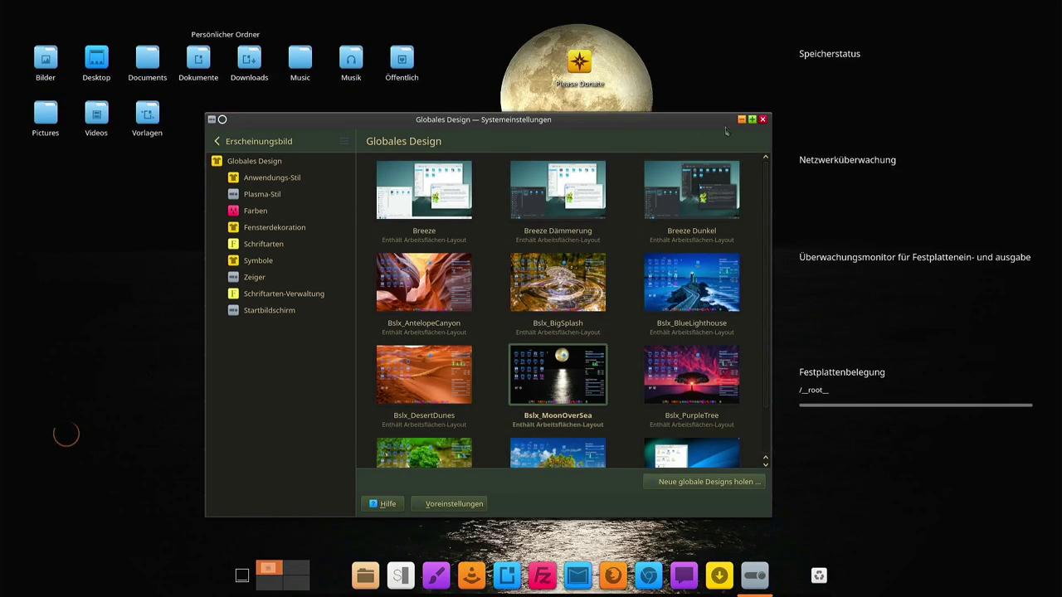
{"action": "left_click_drag", "start_coordinate": [686, 122], "coordinate": [756, 135]}
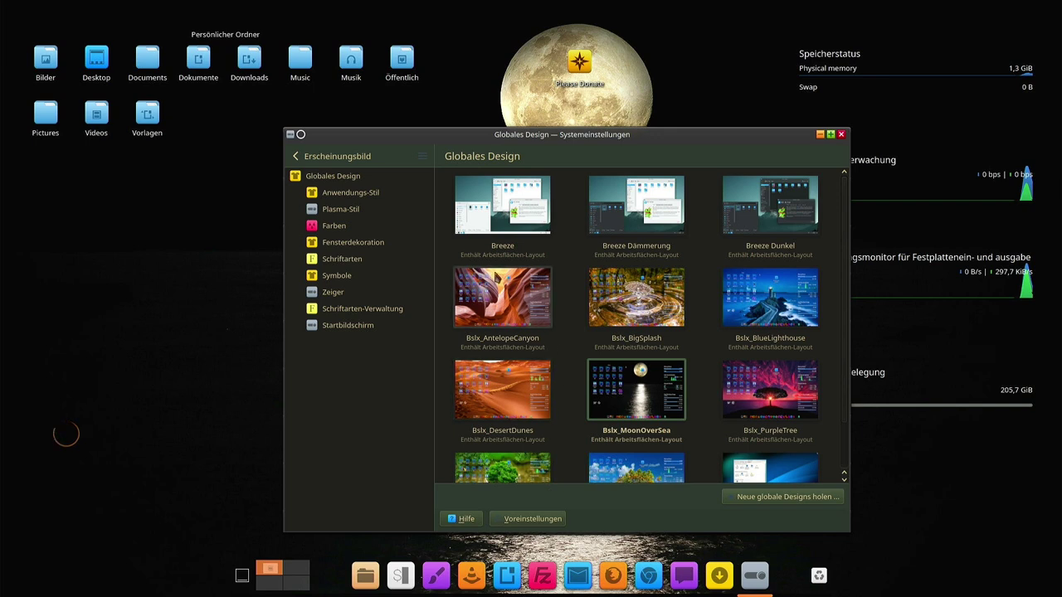
{"action": "mouse_move", "coordinate": [363, 6]}
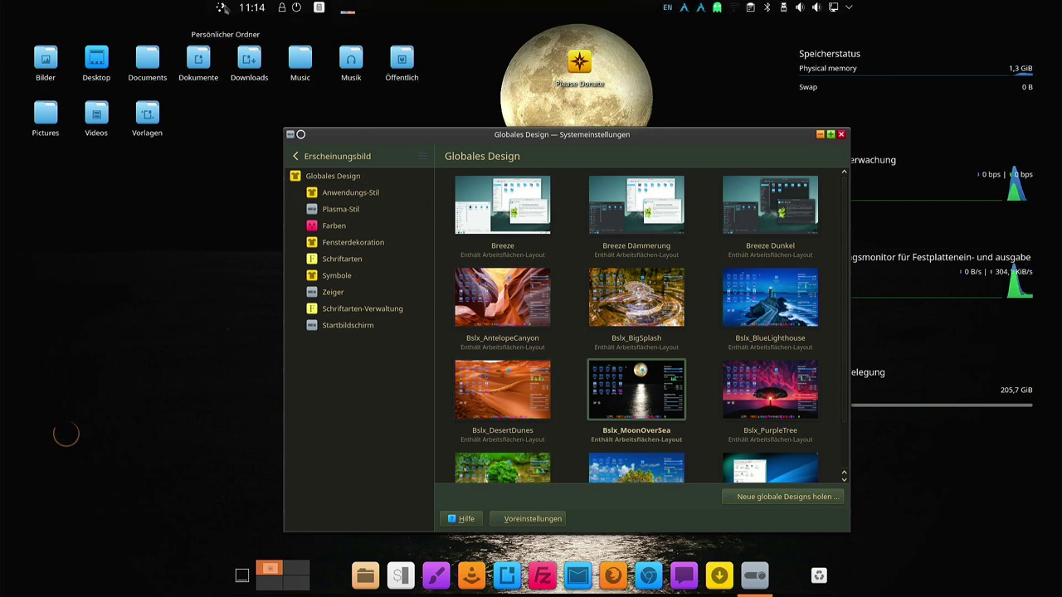
Dismiss the launcher and view the Fensterdekoration settings page
{"action": "left_click", "coordinate": [221, 7]}
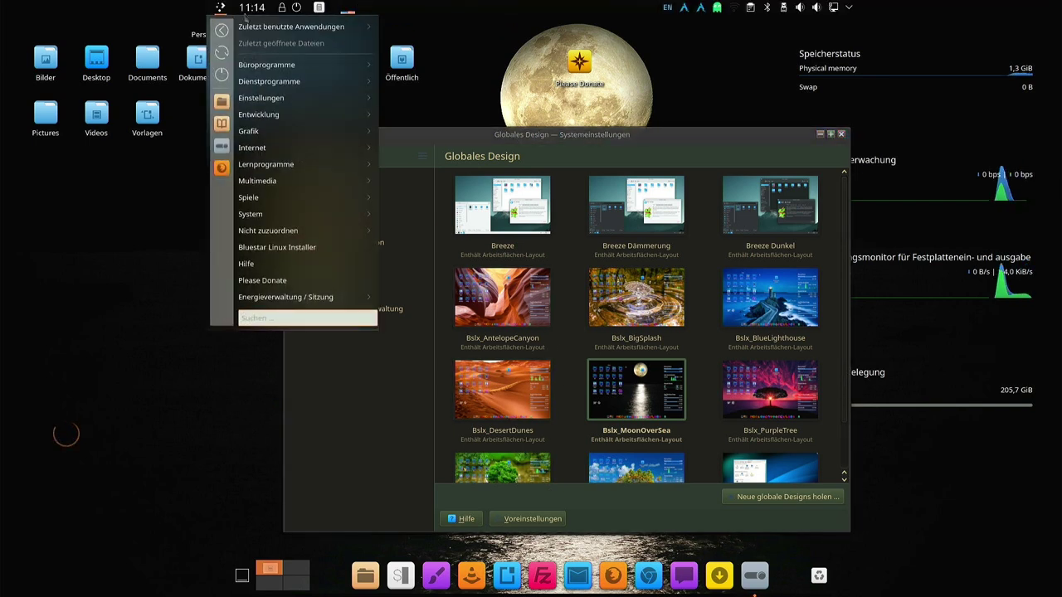
{"action": "mouse_move", "coordinate": [282, 148]}
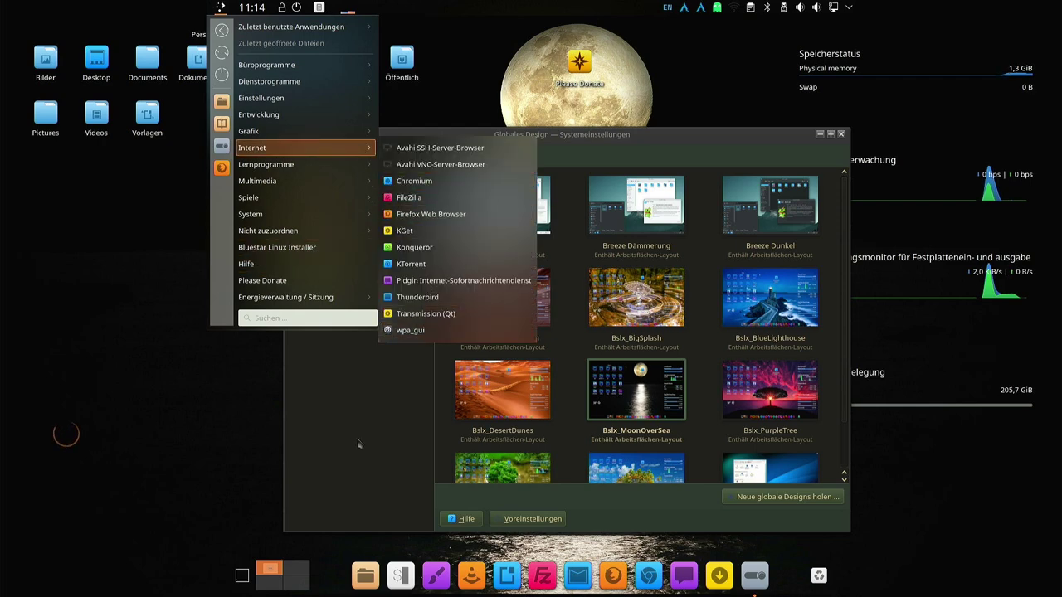
{"action": "left_click", "coordinate": [354, 443]}
{"action": "left_click", "coordinate": [351, 243]}
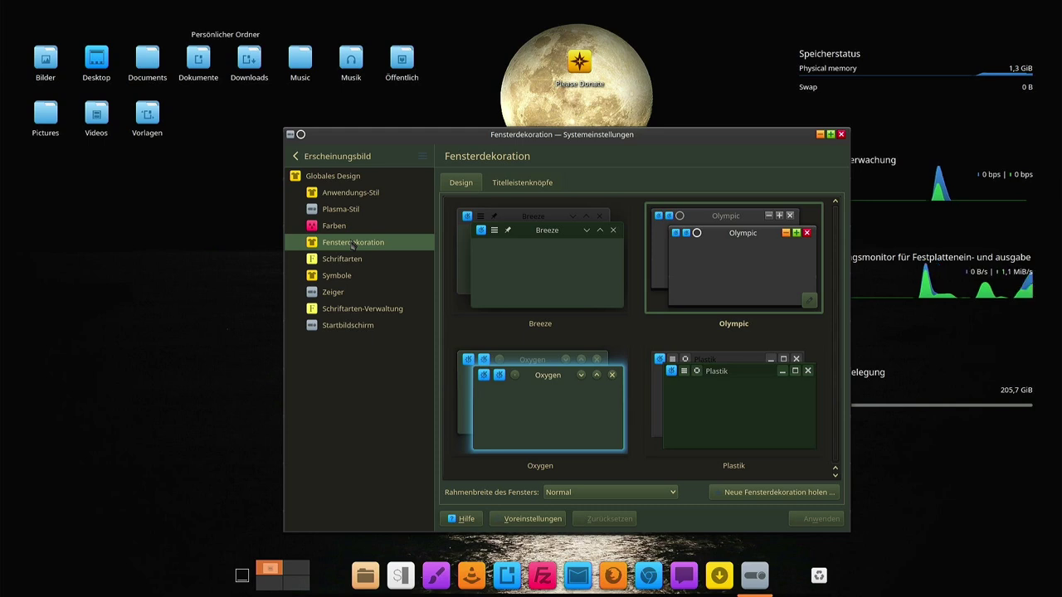
Review the Plasma-Stil and Anwendungs-Stil pages, go back, and quit System Settings
{"action": "left_click", "coordinate": [349, 210]}
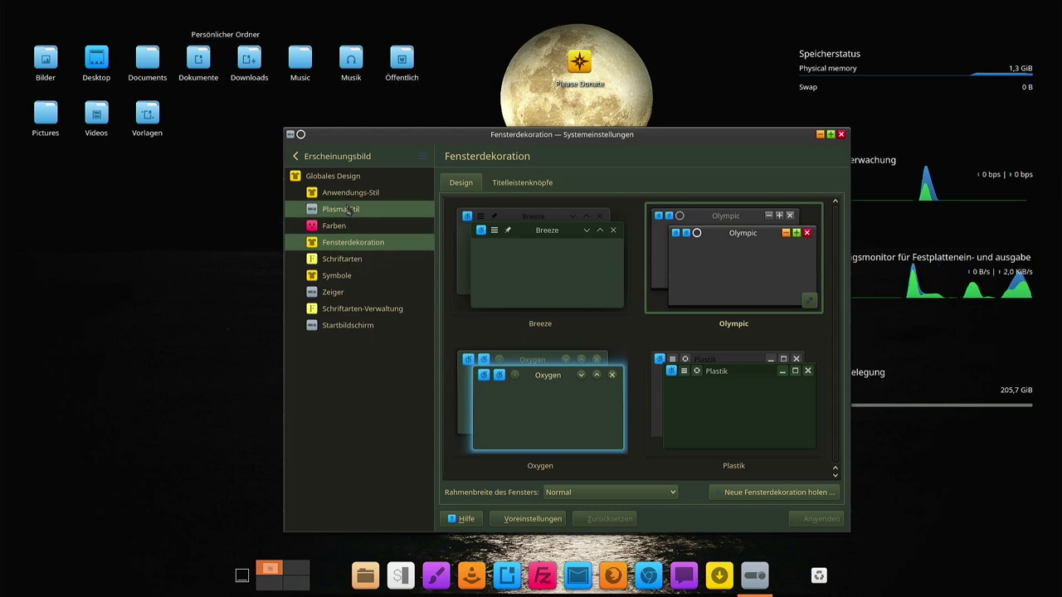
{"action": "left_click", "coordinate": [361, 194]}
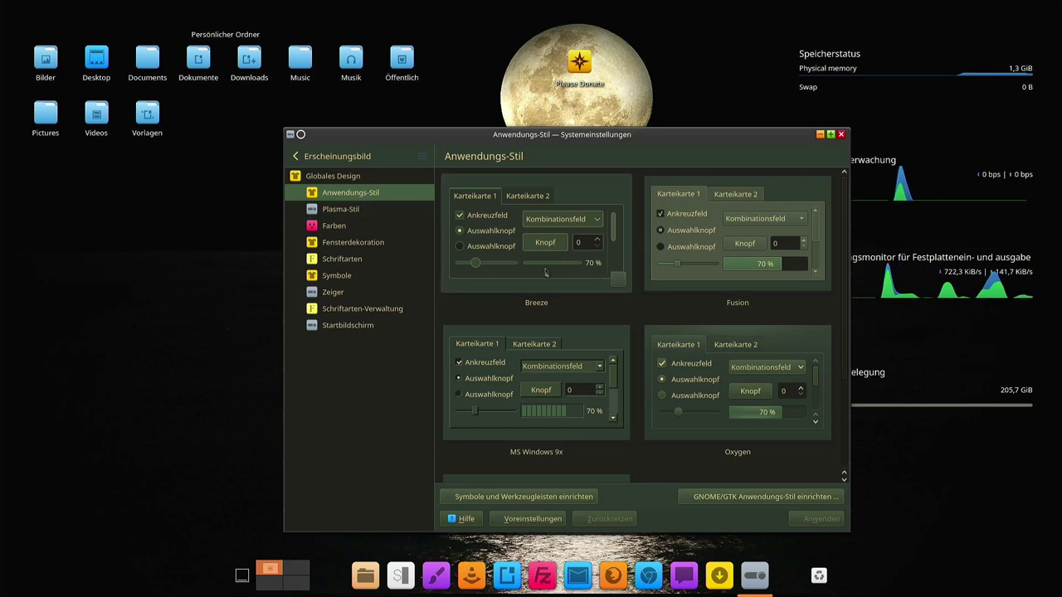
{"action": "left_click", "coordinate": [296, 156]}
{"action": "key", "text": "ctrl+q"}
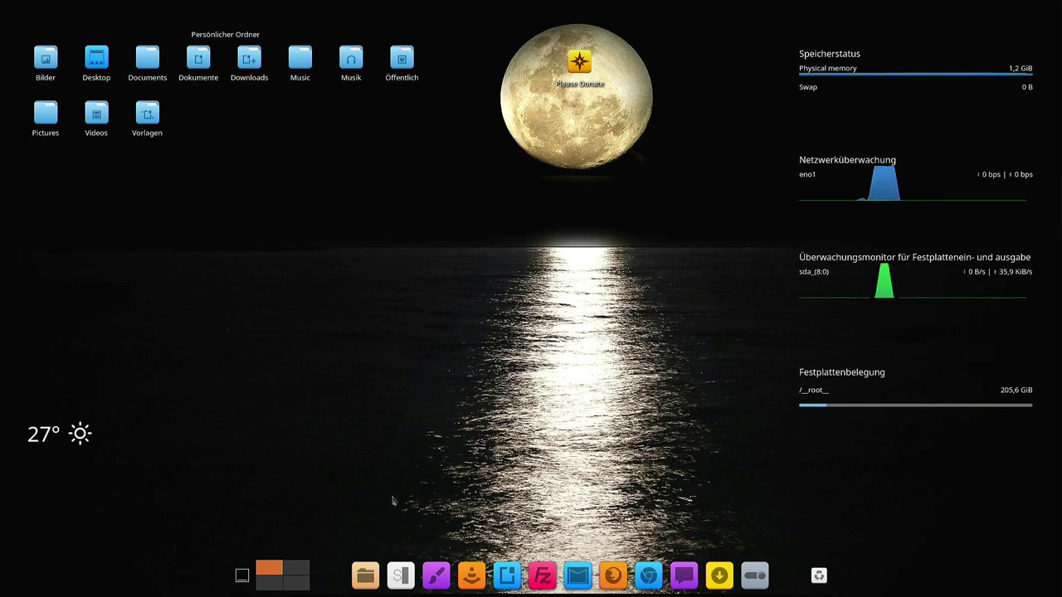
Launch Konsole showing the Bluestar system summary and enlarge its font with Ctrl++
{"action": "left_click", "coordinate": [401, 569]}
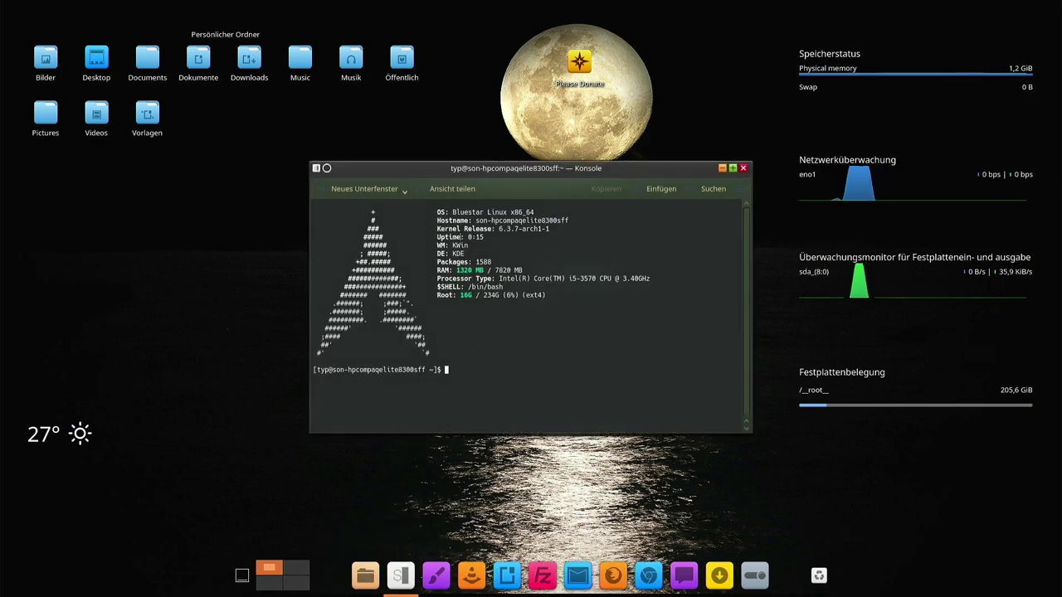
{"action": "left_click_drag", "start_coordinate": [454, 246], "coordinate": [473, 246]}
{"action": "left_click", "coordinate": [469, 254]}
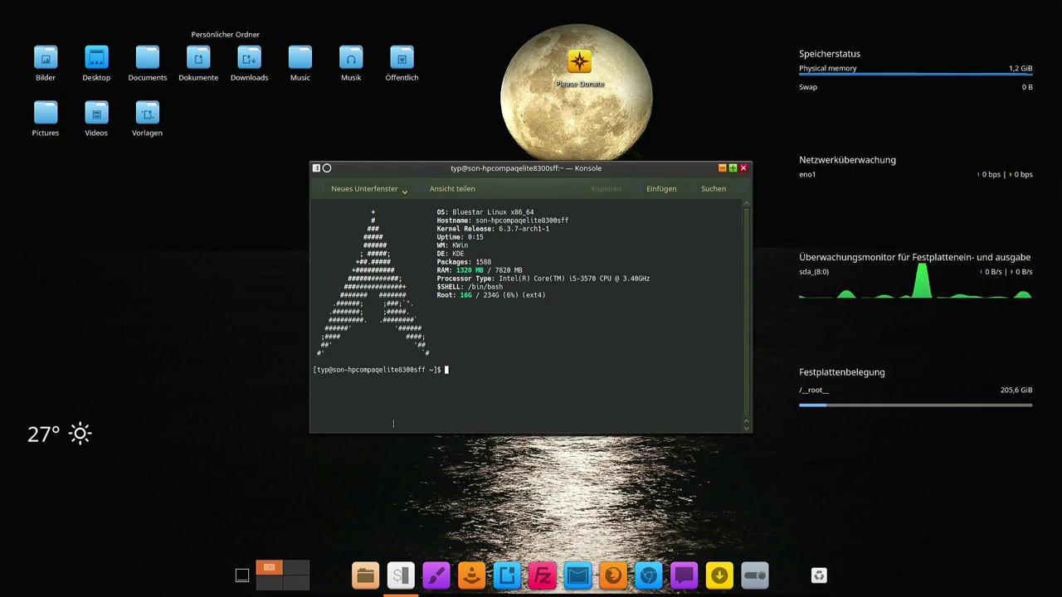
{"action": "key", "text": "ctrl+plus"}
{"action": "key", "text": "ctrl+plus"}
{"action": "key", "text": "ctrl+plus"}
{"action": "key", "text": "ctrl+plus"}
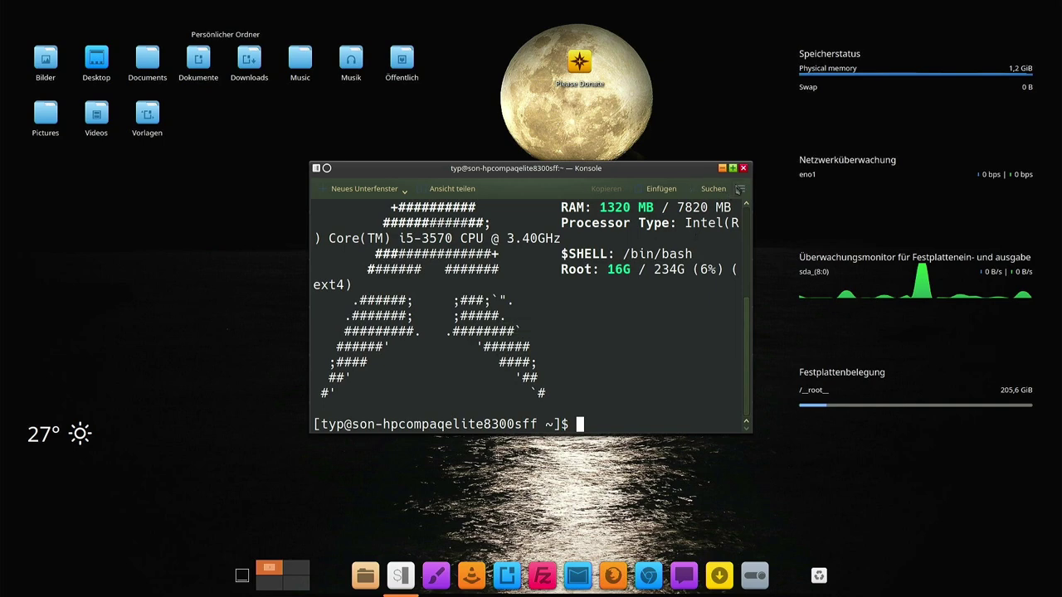
Maximize Konsole and reinstall sddm with 'sudo pacman -S sddm'
{"action": "left_click", "coordinate": [733, 168]}
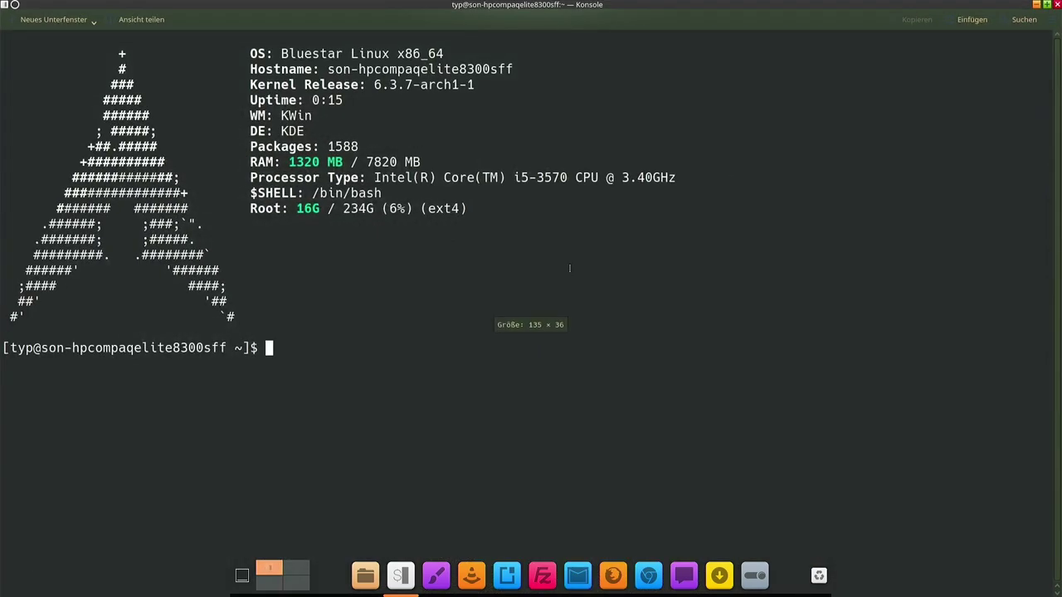
{"action": "type", "text": "sudo pac"}
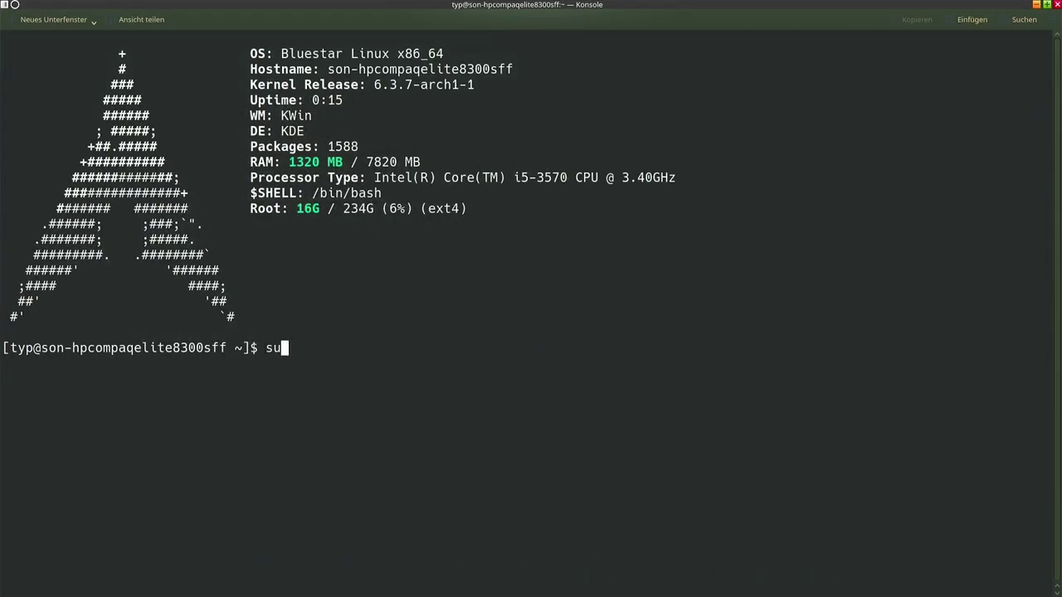
{"action": "type", "text": "man "}
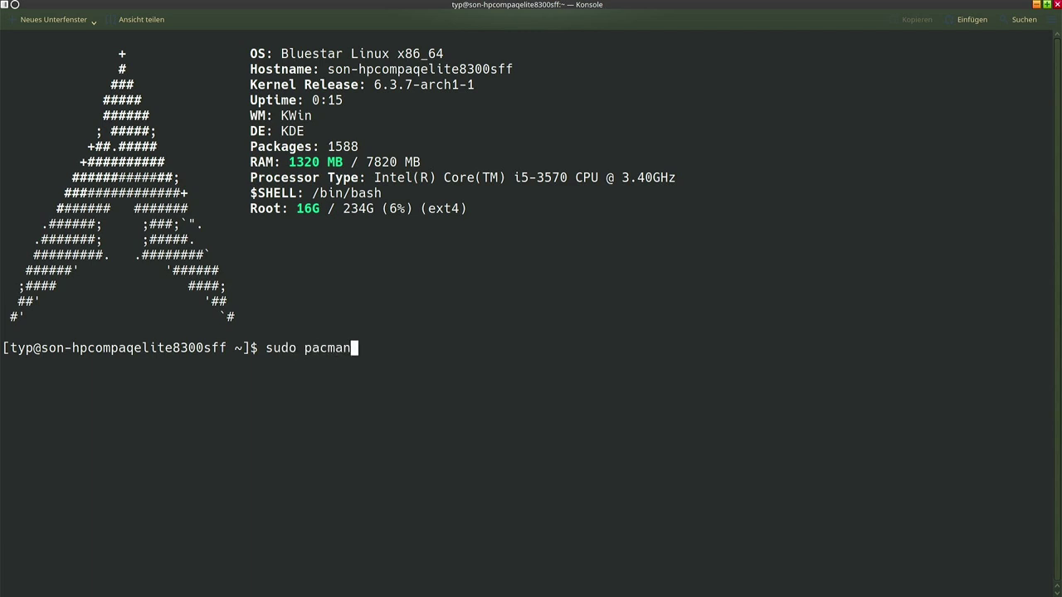
{"action": "type", "text": "-S sddm"}
{"action": "key", "text": "Return"}
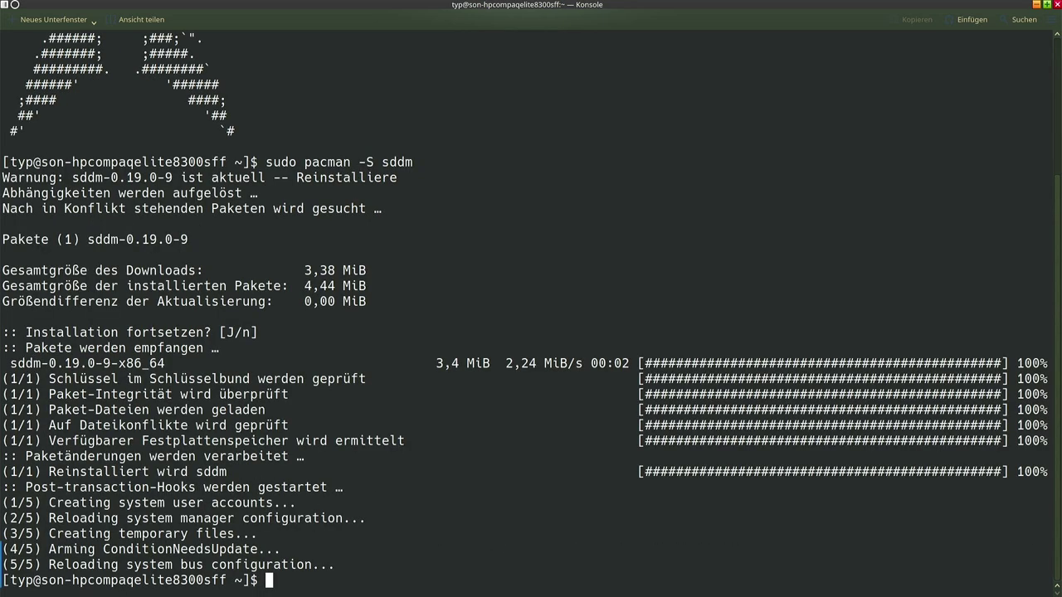
Enable the sddm service with 'sudo systemctl enable sddm'
{"action": "type", "text": "sud"}
{"action": "type", "text": "o system"}
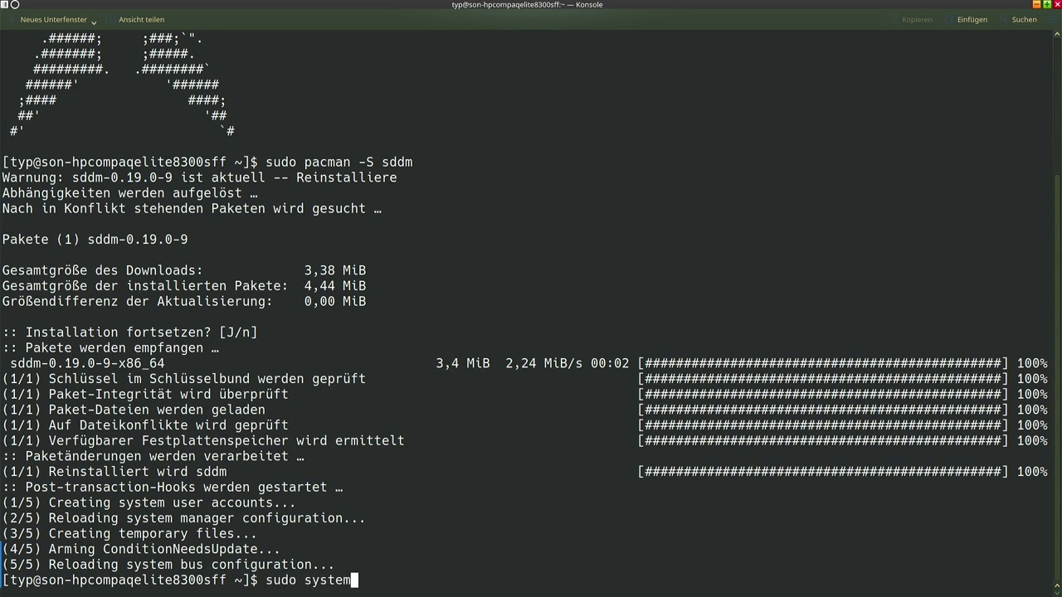
{"action": "type", "text": "ctl enable "}
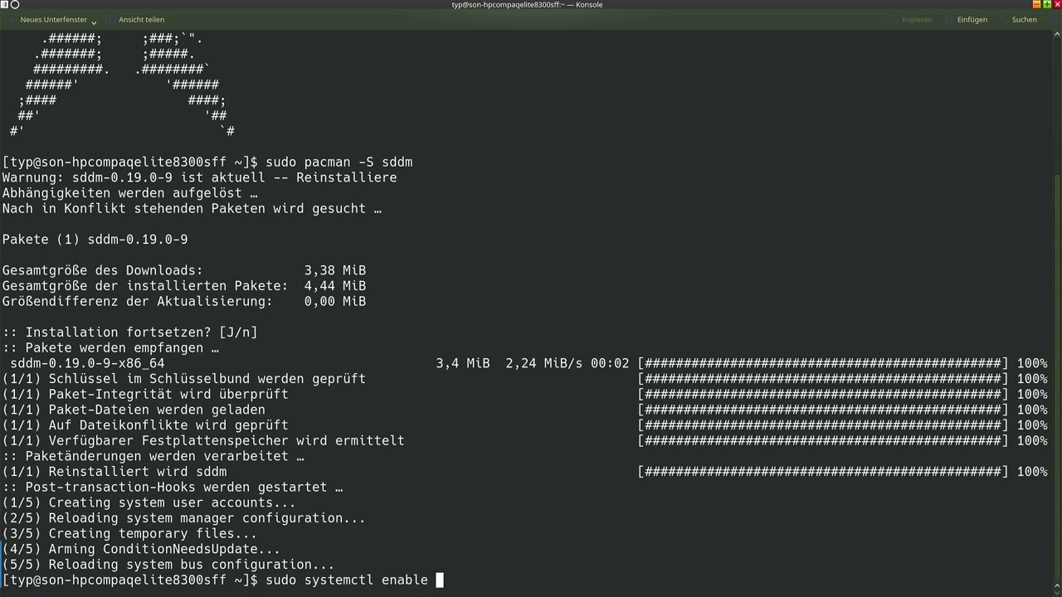
{"action": "type", "text": "sddm"}
{"action": "key", "text": "Return"}
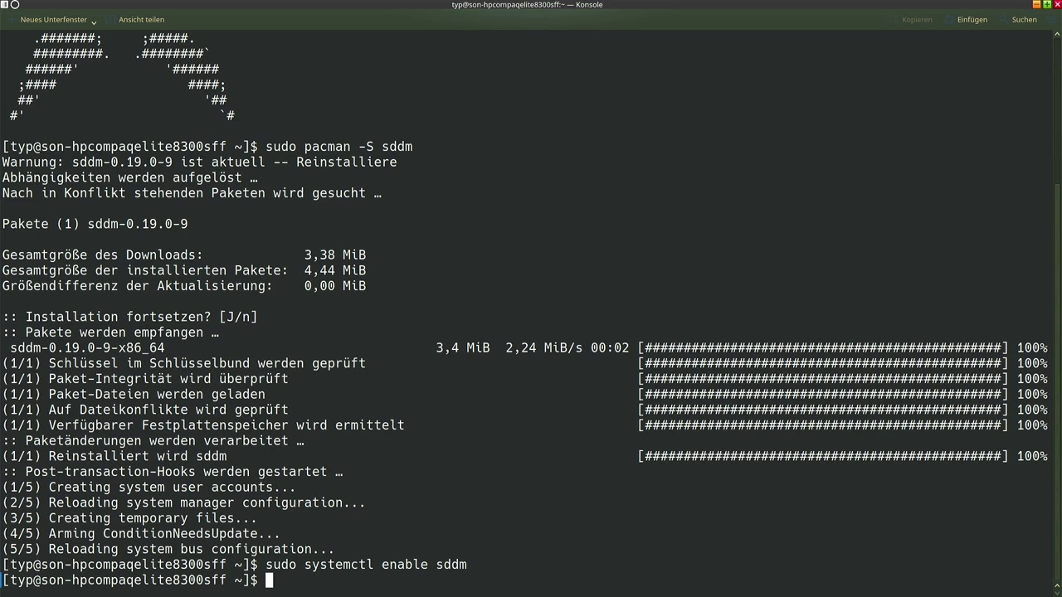
Reboot, log in with the account password at the SDDM screen, and launch Konsole
{"action": "type", "text": "reboot"}
{"action": "key", "text": "Return"}
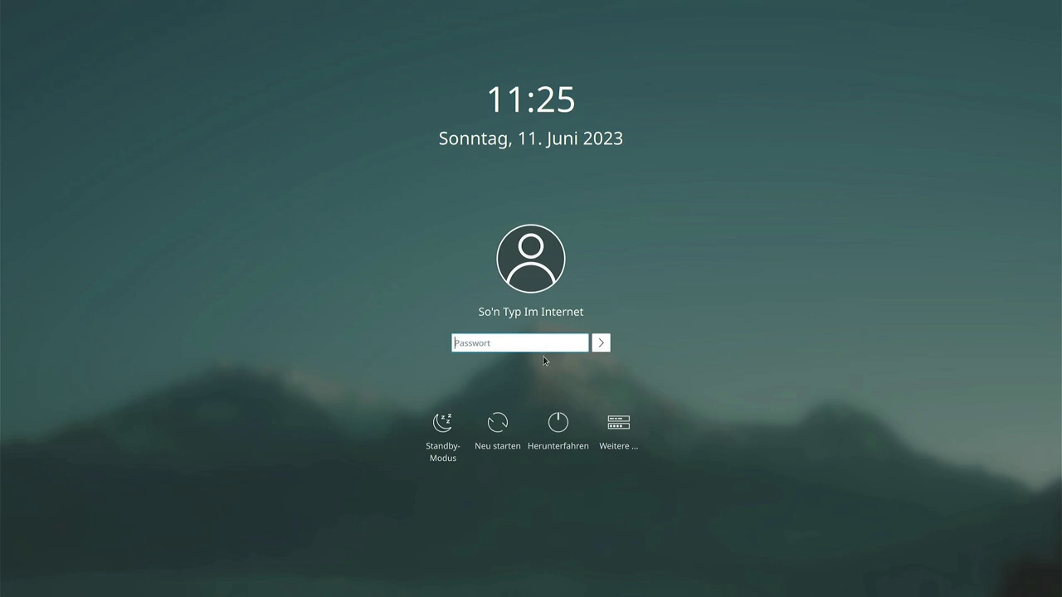
{"action": "type", "text": "•••"}
{"action": "key", "text": "Return"}
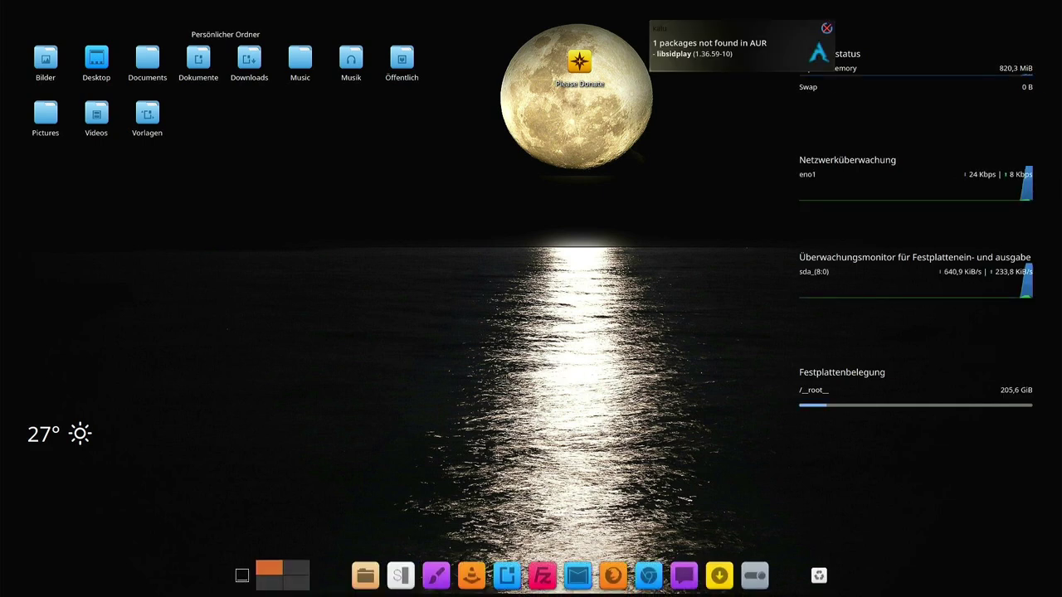
{"action": "left_click", "coordinate": [402, 571]}
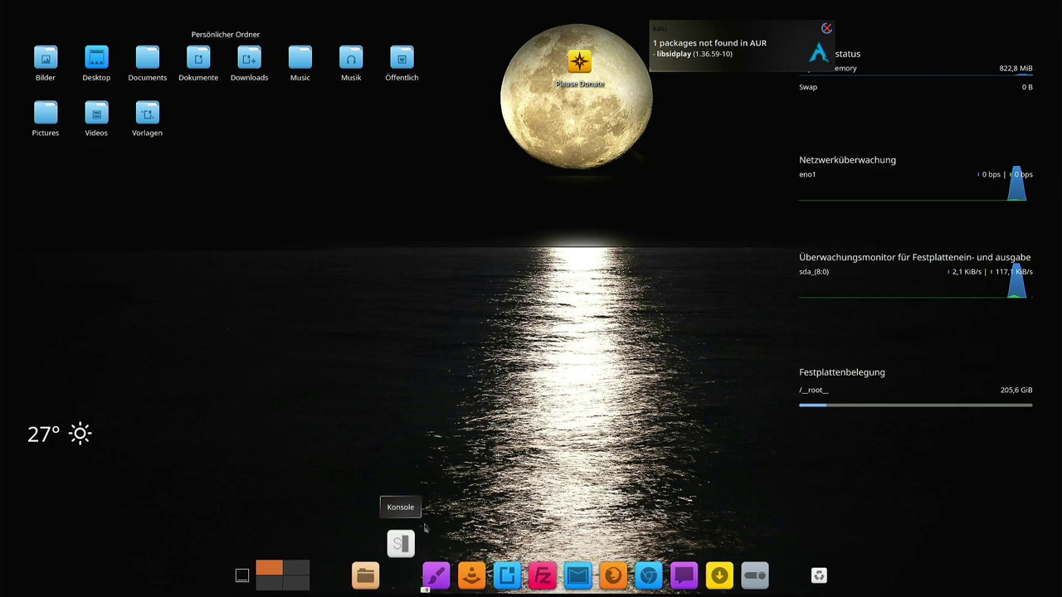